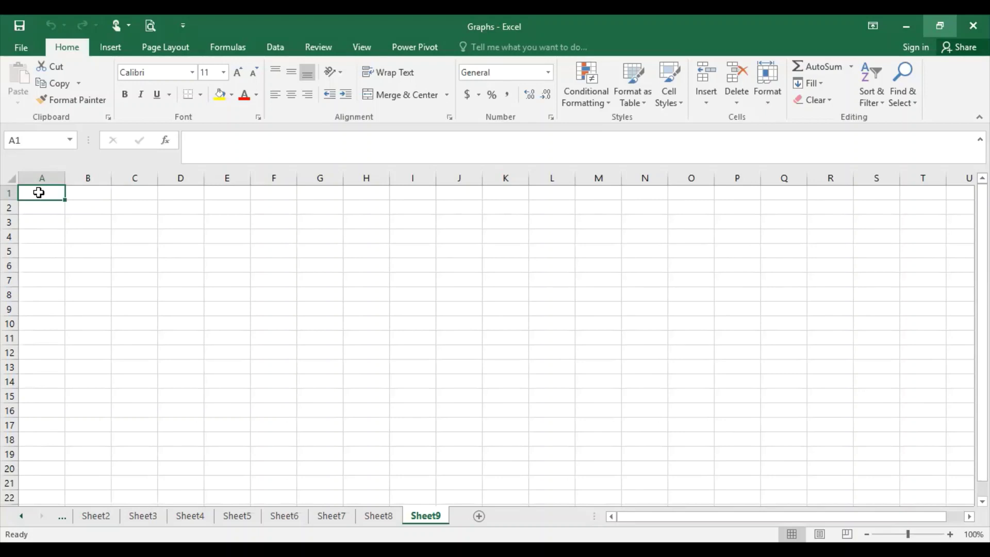
Enter the heading Beam Length in cell B1 and fit the width of column B to it.
{"action": "left_click", "coordinate": [82, 192]}
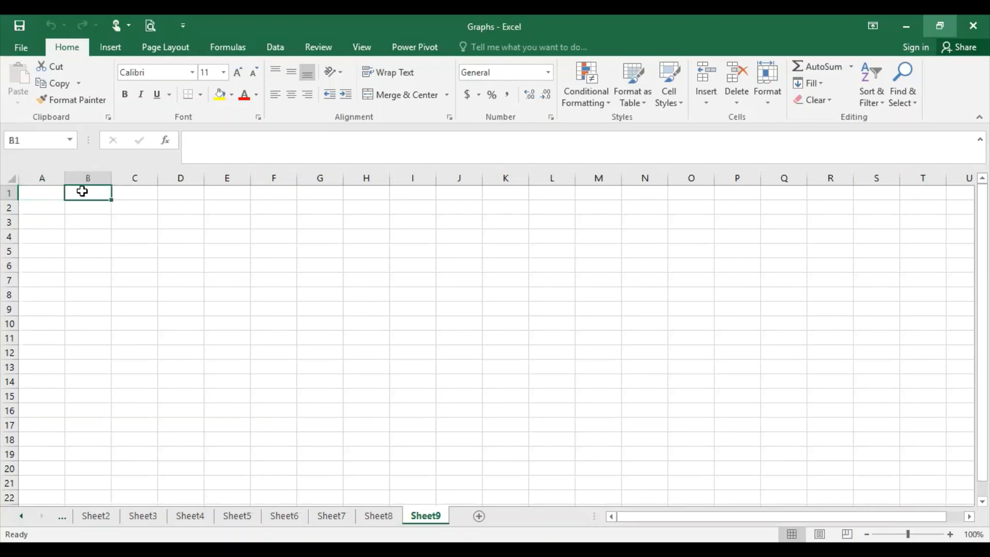
{"action": "type", "text": "Beam L"}
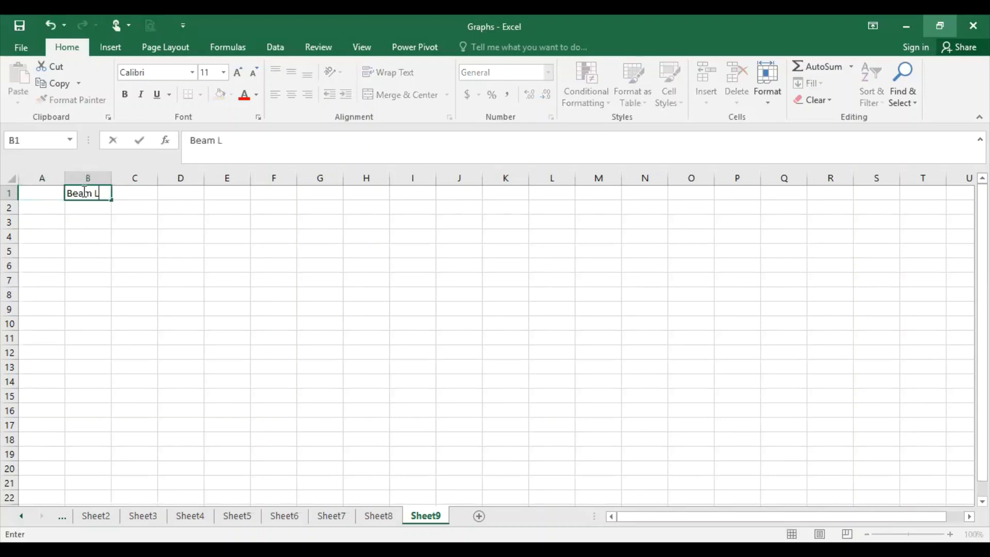
{"action": "type", "text": "ength"}
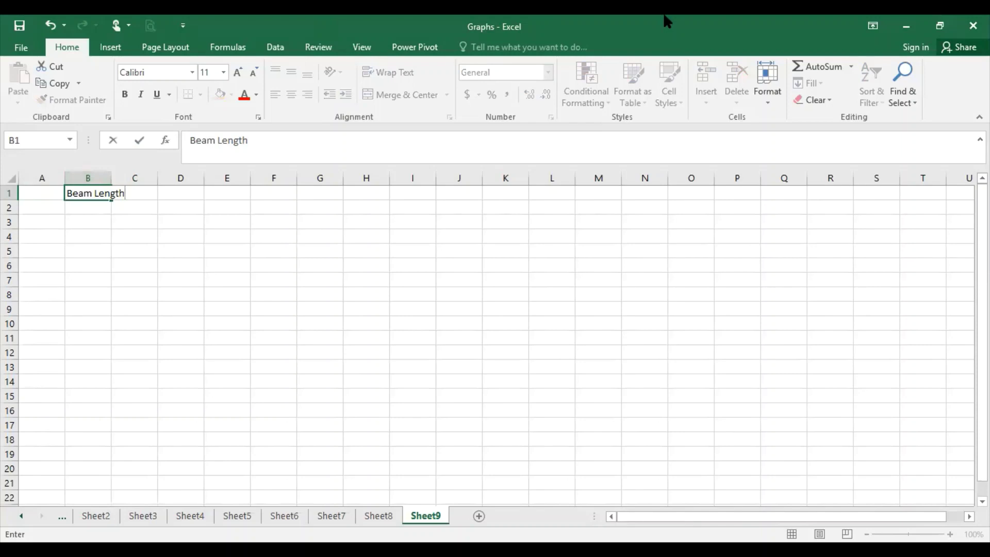
{"action": "left_click", "coordinate": [135, 219]}
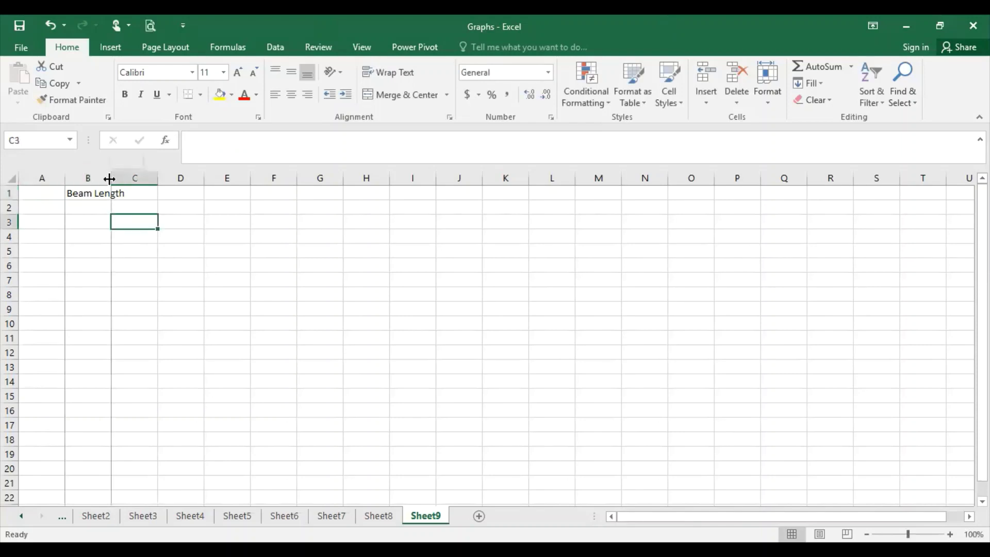
{"action": "double_click", "coordinate": [109, 179]}
Enter the heading Shear Force in cell C1.
{"action": "left_click", "coordinate": [162, 192]}
{"action": "double_click", "coordinate": [162, 193]}
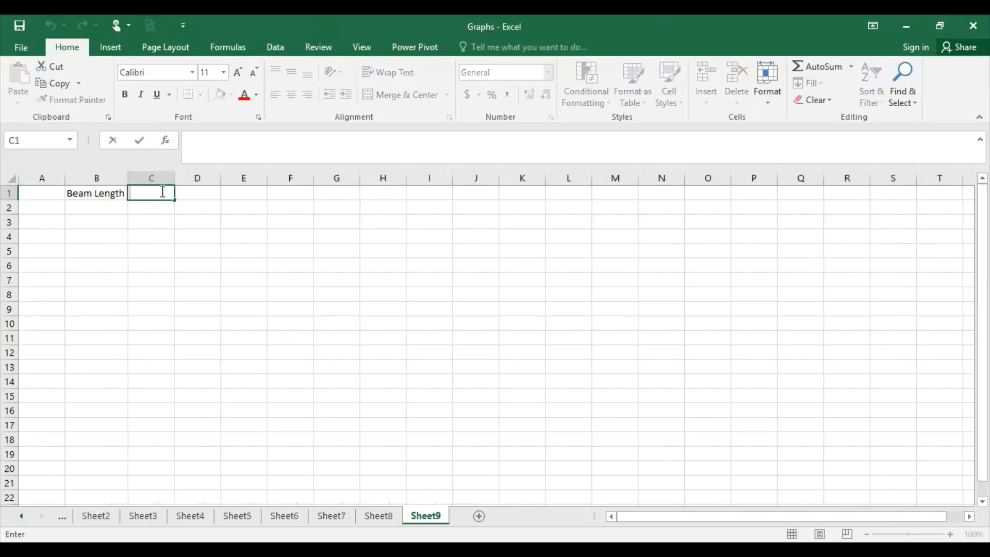
{"action": "type", "text": "Shear Force"}
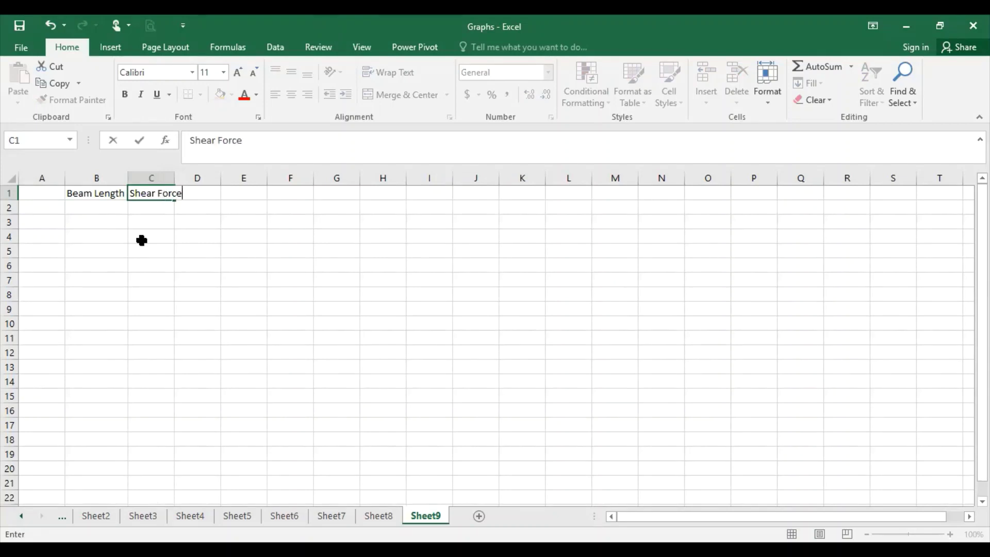
{"action": "left_click", "coordinate": [98, 218]}
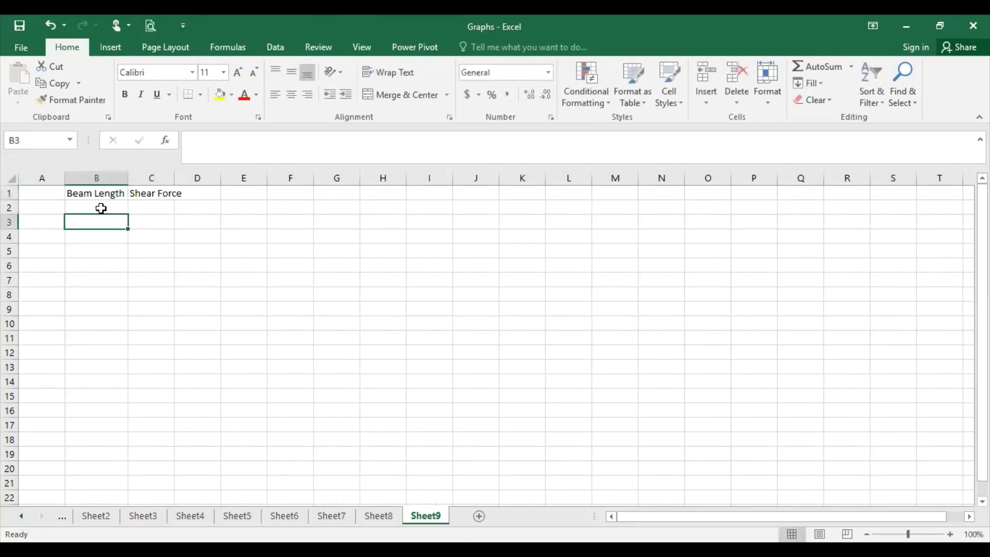
Fill row 2 with beam length 0 and shear force 0.
{"action": "left_click", "coordinate": [101, 208]}
{"action": "type", "text": "0,0"}
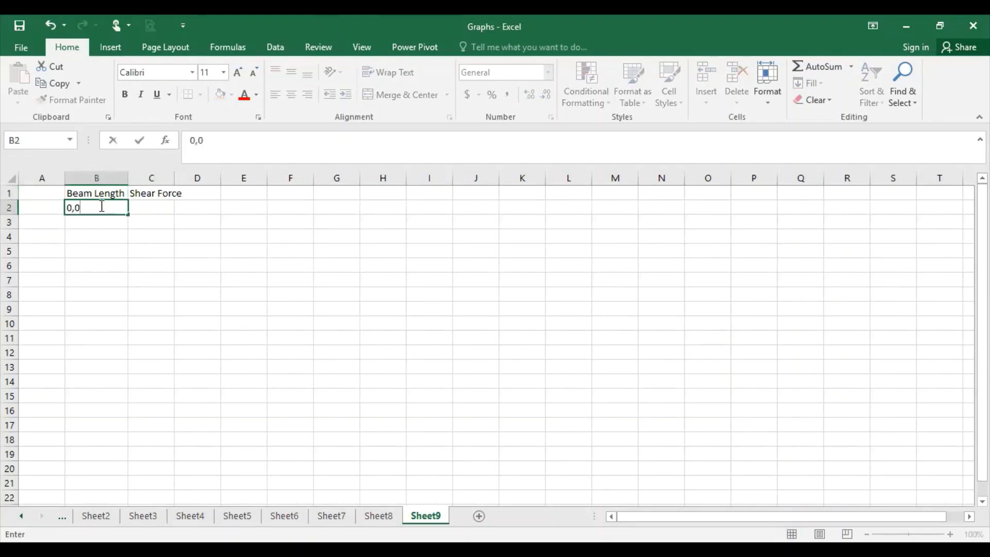
{"action": "key", "text": "BackSpace"}
{"action": "key", "text": "BackSpace"}
{"action": "key", "text": "BackSpace"}
{"action": "type", "text": "0"}
{"action": "left_click", "coordinate": [155, 209]}
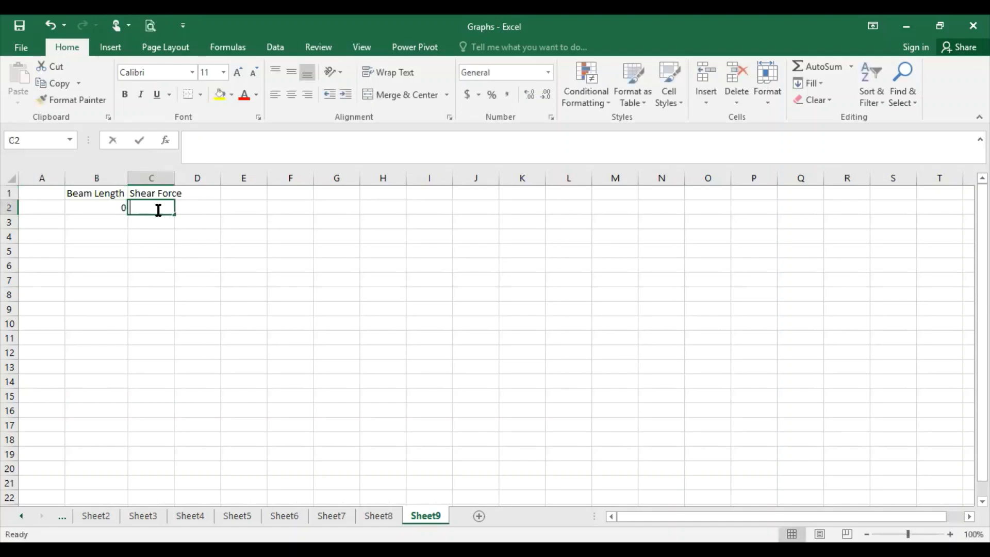
{"action": "type", "text": "0"}
Fill row 3 with beam length 0 and shear force 635.72.
{"action": "left_click", "coordinate": [89, 224]}
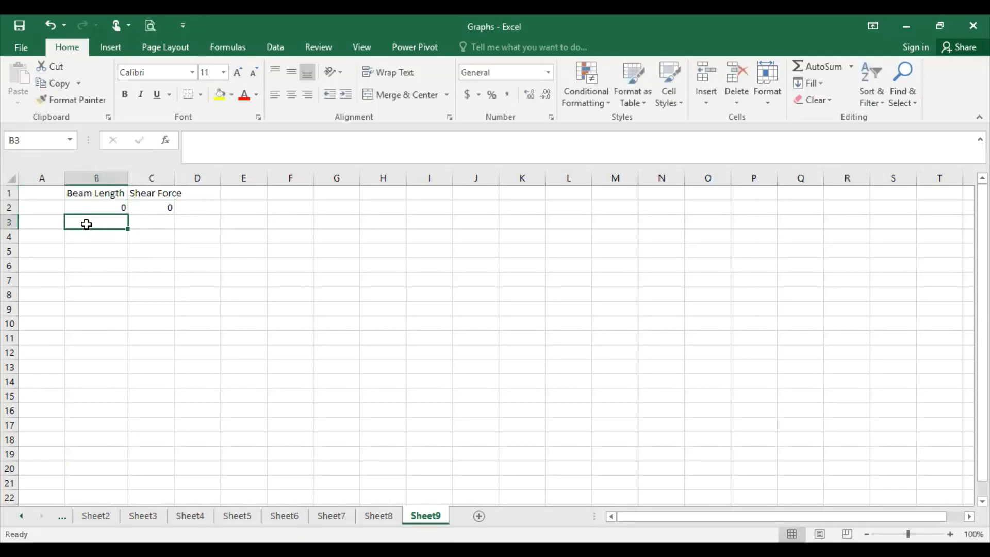
{"action": "type", "text": "0"}
{"action": "left_click", "coordinate": [165, 224]}
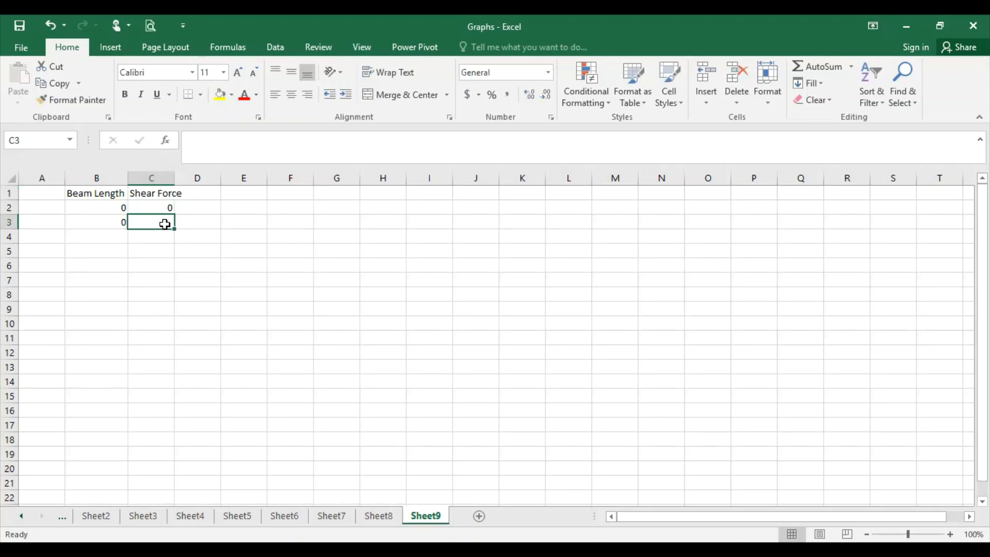
{"action": "type", "text": "635."}
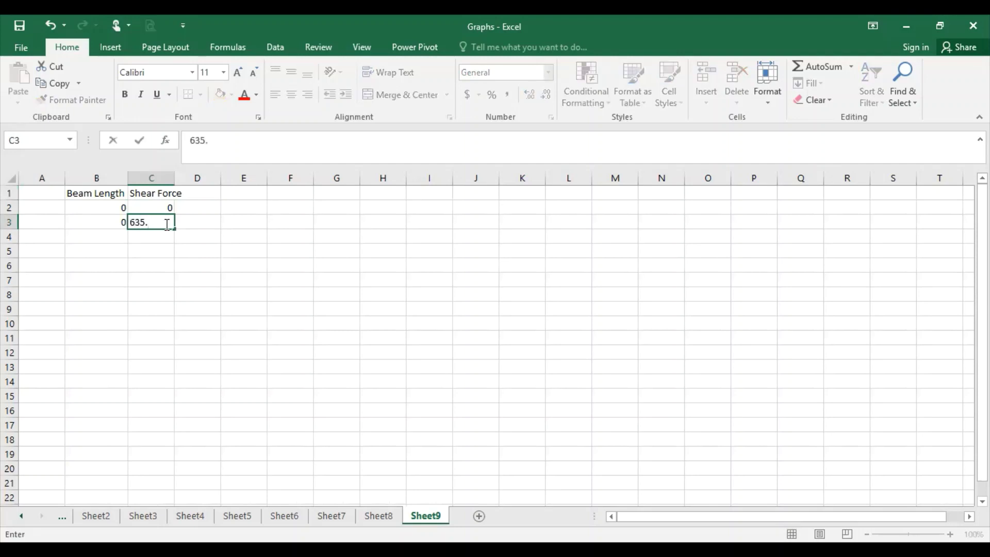
{"action": "type", "text": "72"}
Fill row 4 with beam length 2 and shear force 635.72.
{"action": "left_click", "coordinate": [111, 234]}
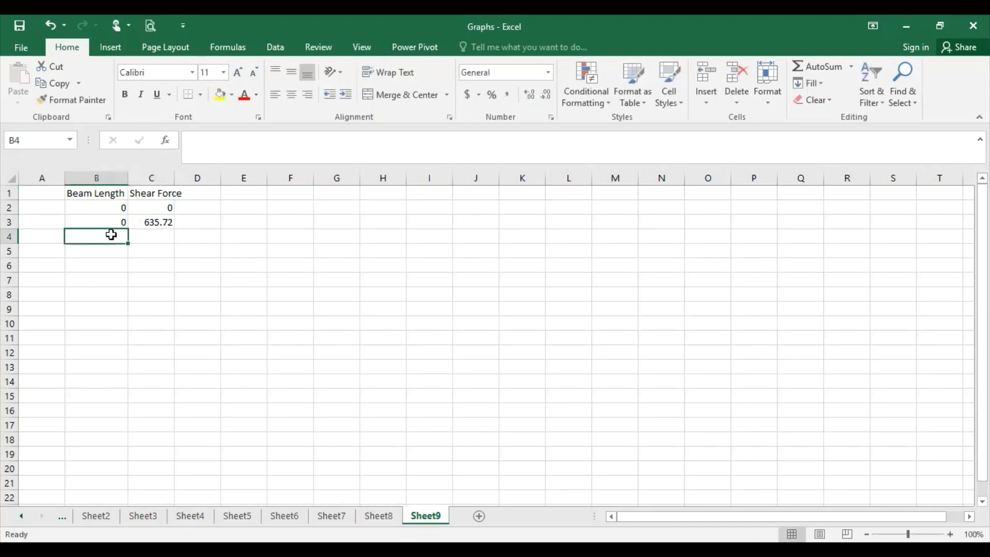
{"action": "type", "text": "2"}
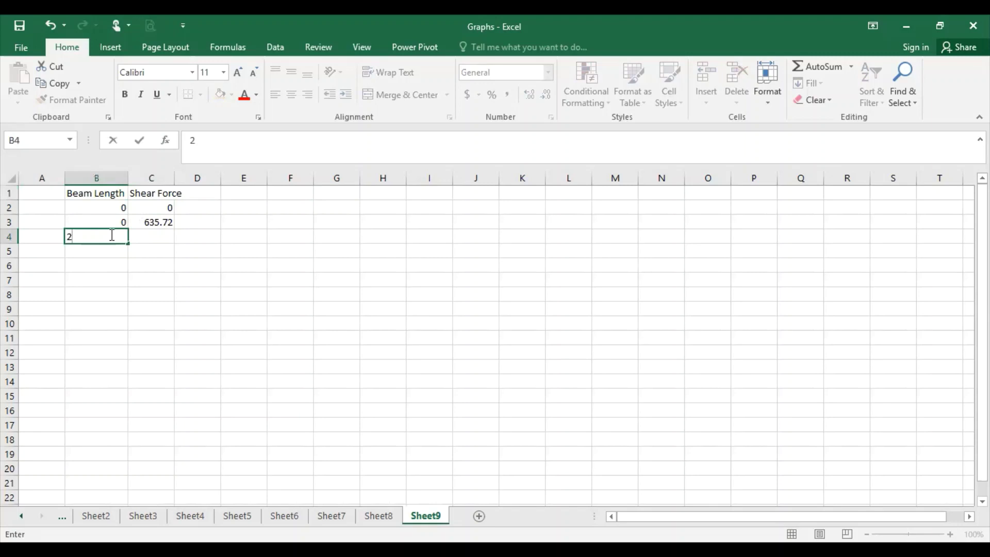
{"action": "left_click", "coordinate": [140, 234]}
{"action": "type", "text": "6"}
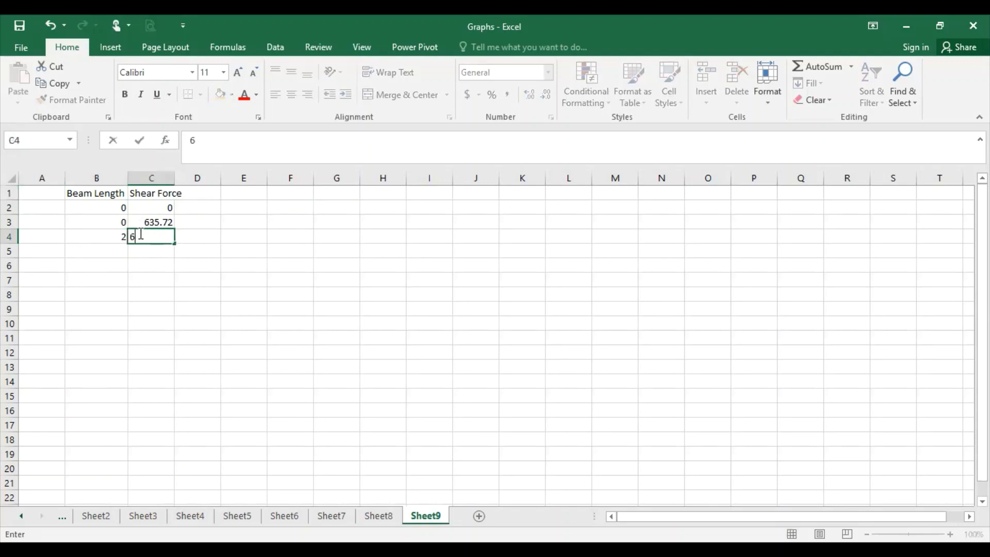
{"action": "type", "text": "35.72"}
Fill row 5 with beam length 2 and shear force -214.28.
{"action": "left_click", "coordinate": [111, 251]}
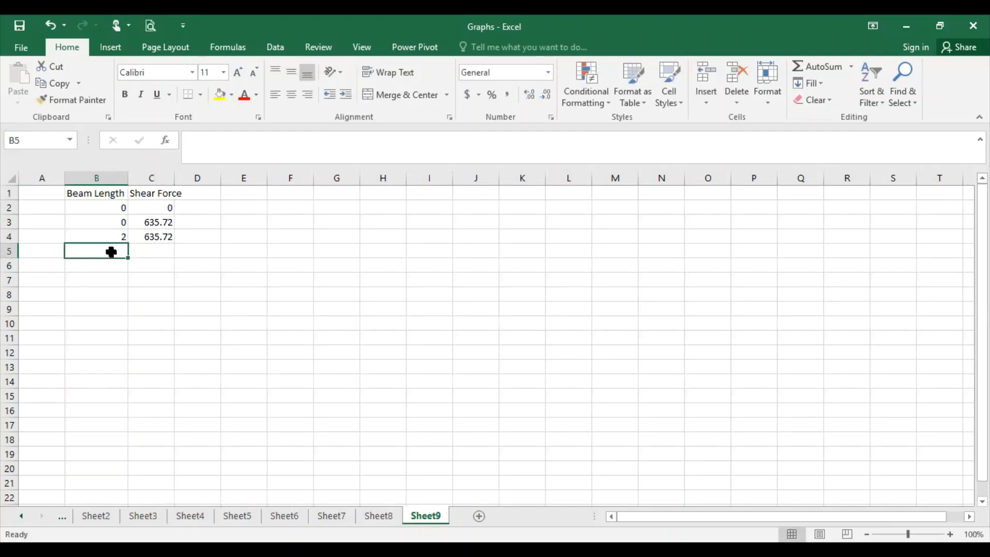
{"action": "type", "text": "2"}
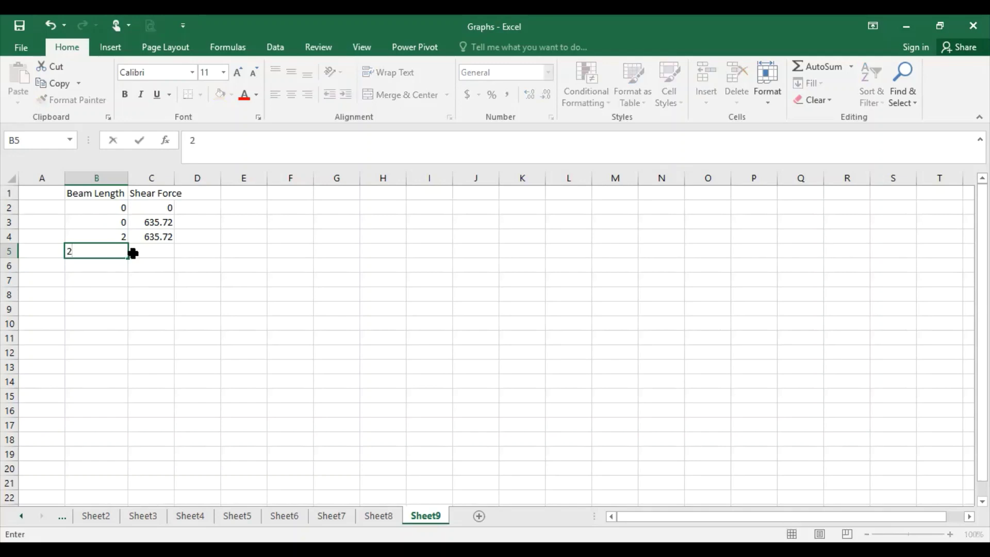
{"action": "left_click", "coordinate": [136, 254]}
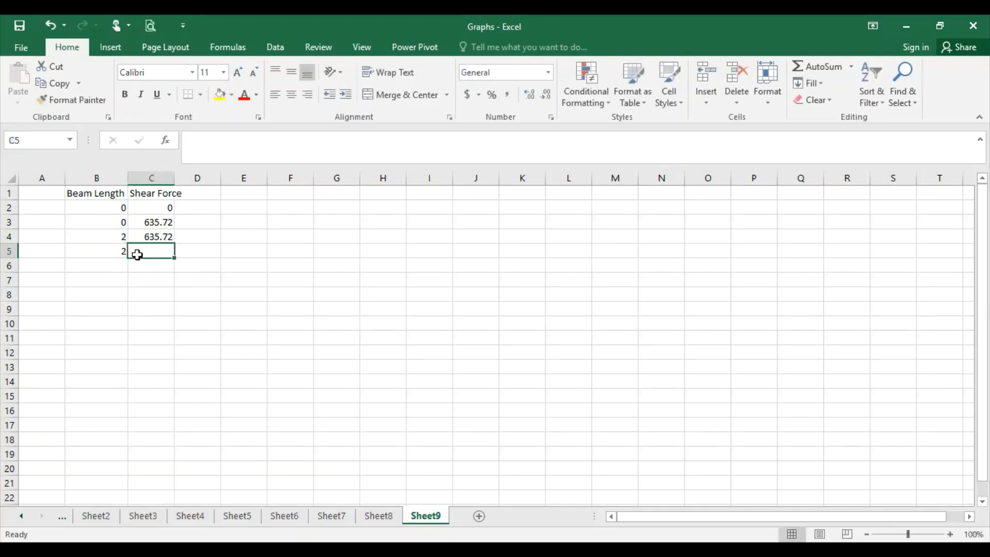
{"action": "type", "text": "-"}
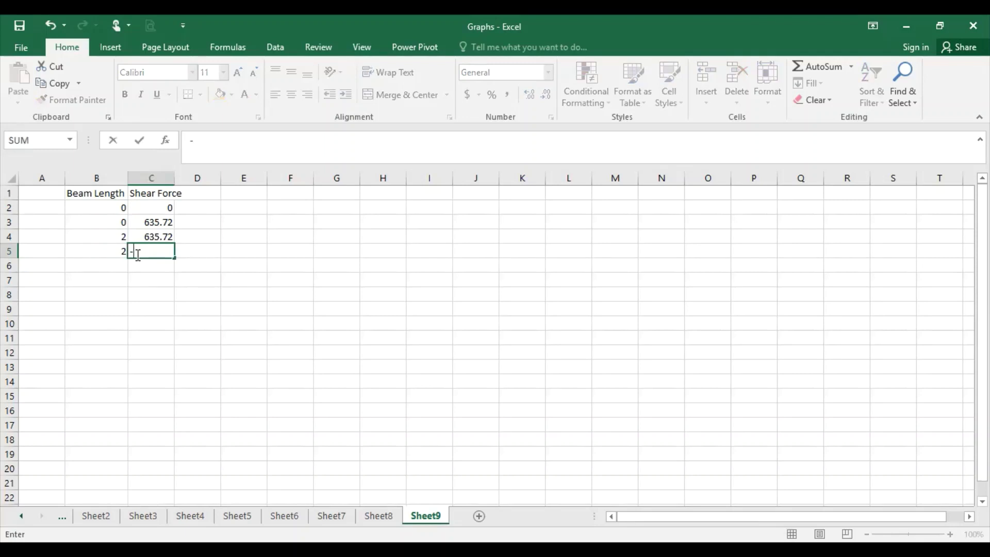
{"action": "type", "text": "214.28"}
Enter beam length 3 in row 6 and fill the shear force down from C5 into C6.
{"action": "left_click", "coordinate": [109, 263]}
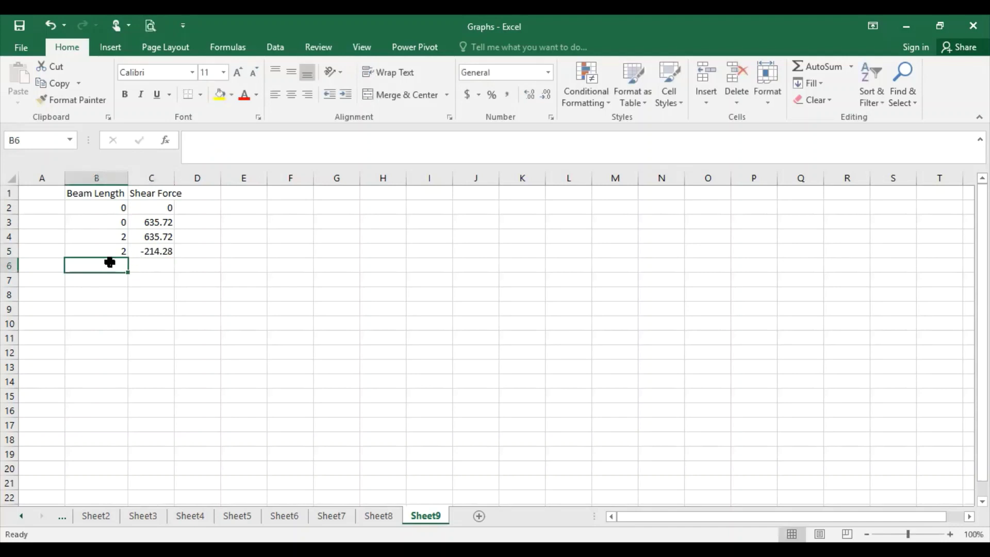
{"action": "type", "text": "3"}
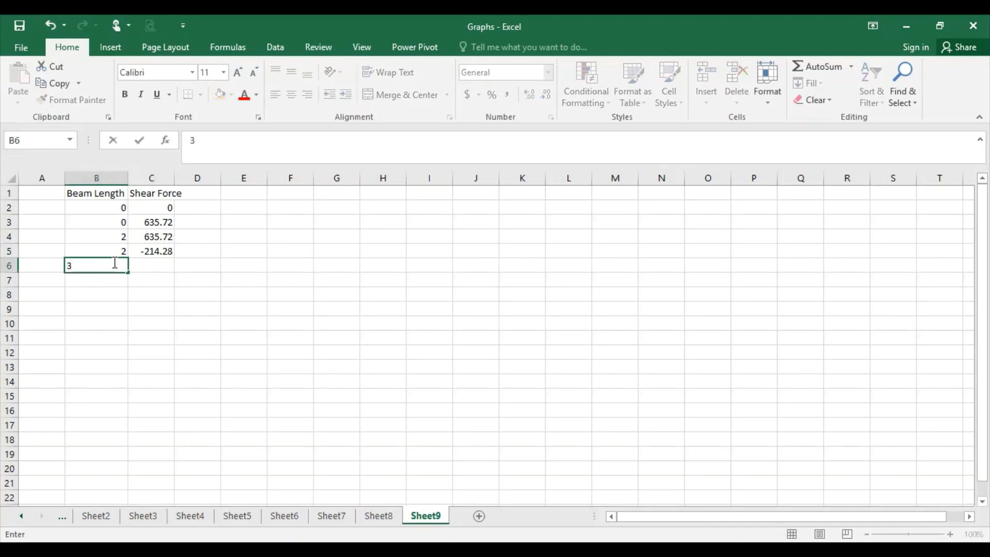
{"action": "left_click", "coordinate": [162, 266]}
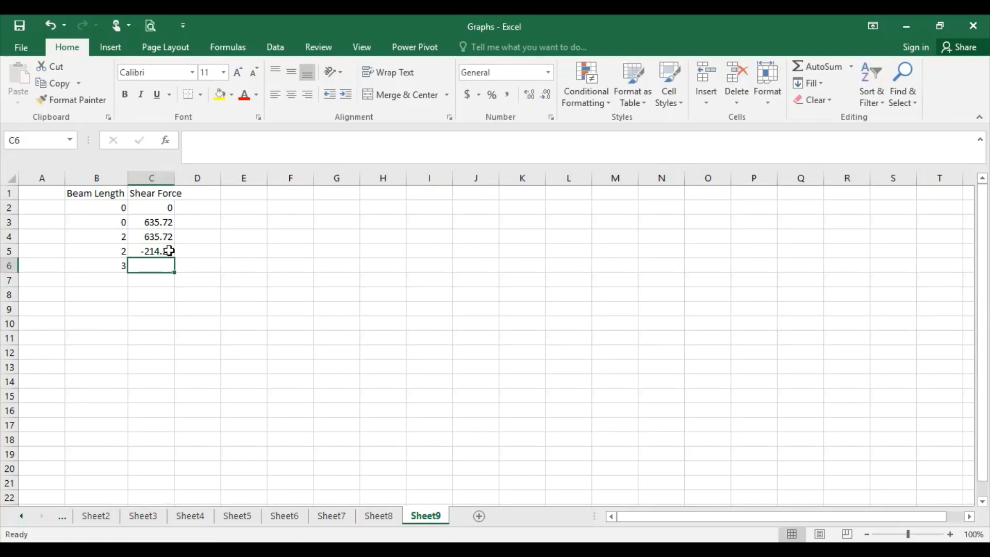
{"action": "left_click", "coordinate": [166, 251]}
{"action": "left_click_drag", "start_coordinate": [176, 259], "coordinate": [126, 276]}
Enter beam length 7 in row 7, fill the shear force down from C6 and change C7 to -314.28.
{"action": "left_click", "coordinate": [92, 280]}
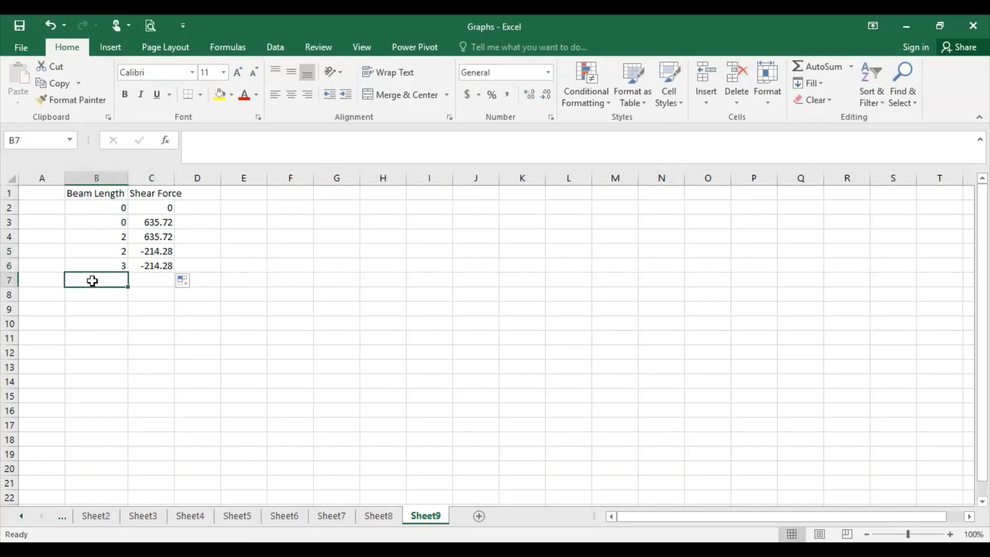
{"action": "type", "text": "7"}
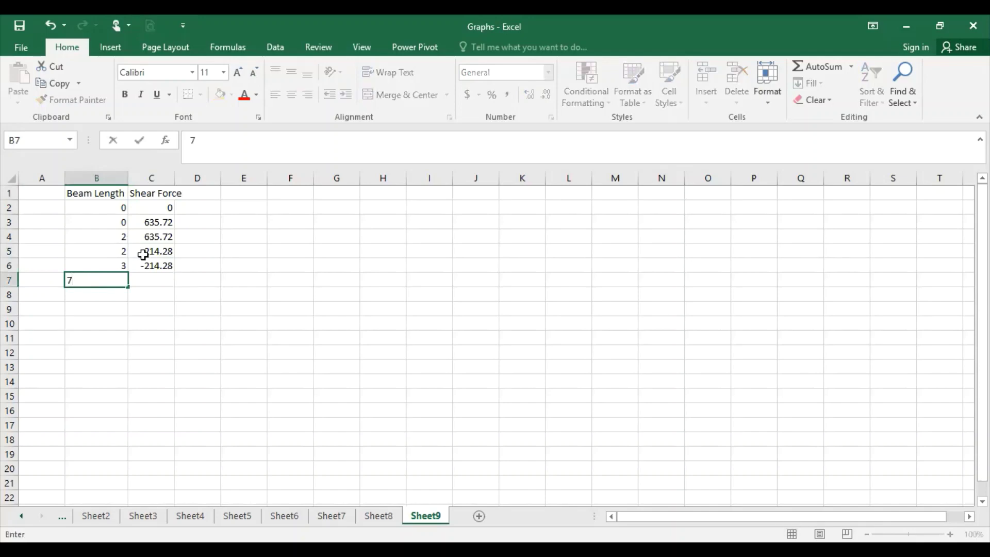
{"action": "left_click", "coordinate": [159, 267]}
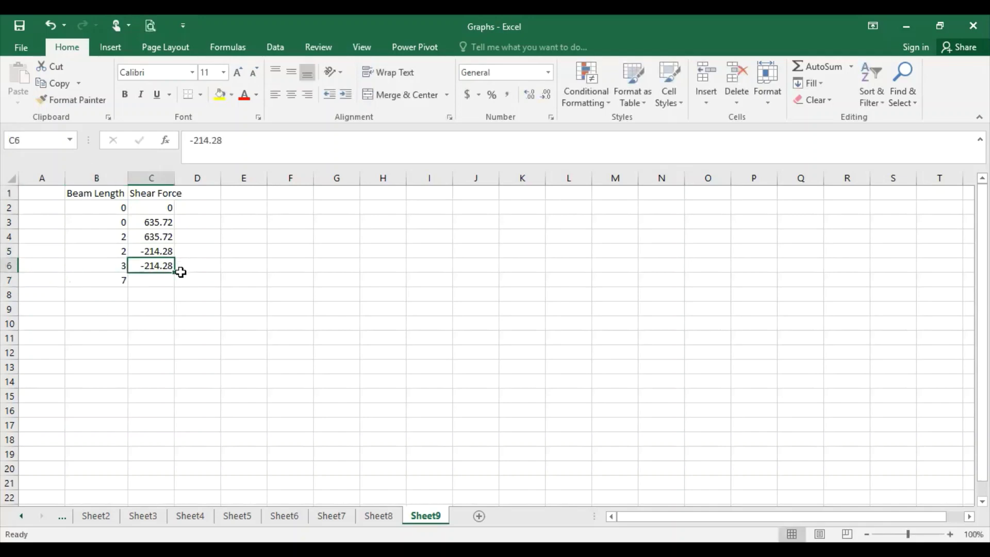
{"action": "left_click_drag", "start_coordinate": [172, 275], "coordinate": [154, 279]}
{"action": "double_click", "coordinate": [154, 280]}
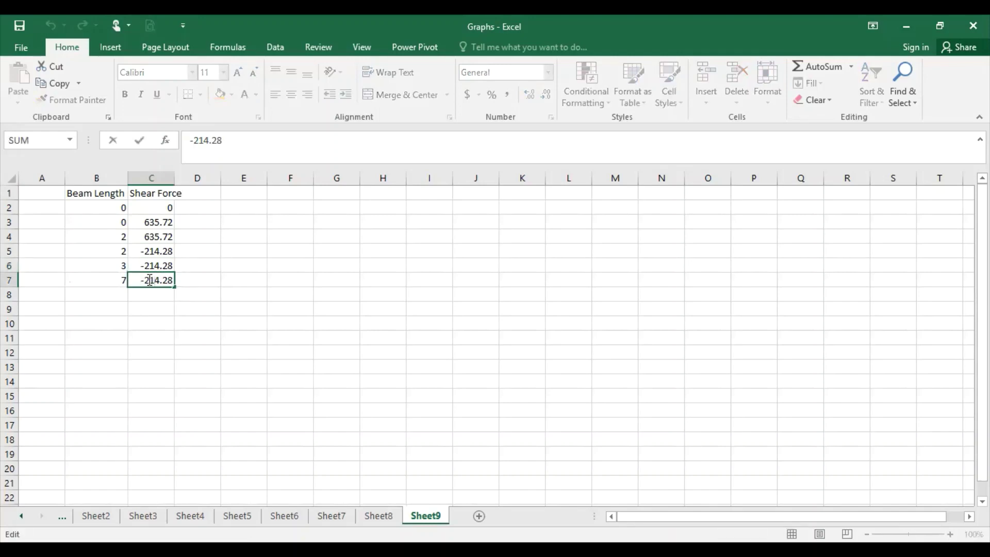
{"action": "key", "text": "Delete"}
{"action": "type", "text": "3"}
Fill row 8 with beam length 7 and shear force 0.
{"action": "left_click", "coordinate": [102, 295]}
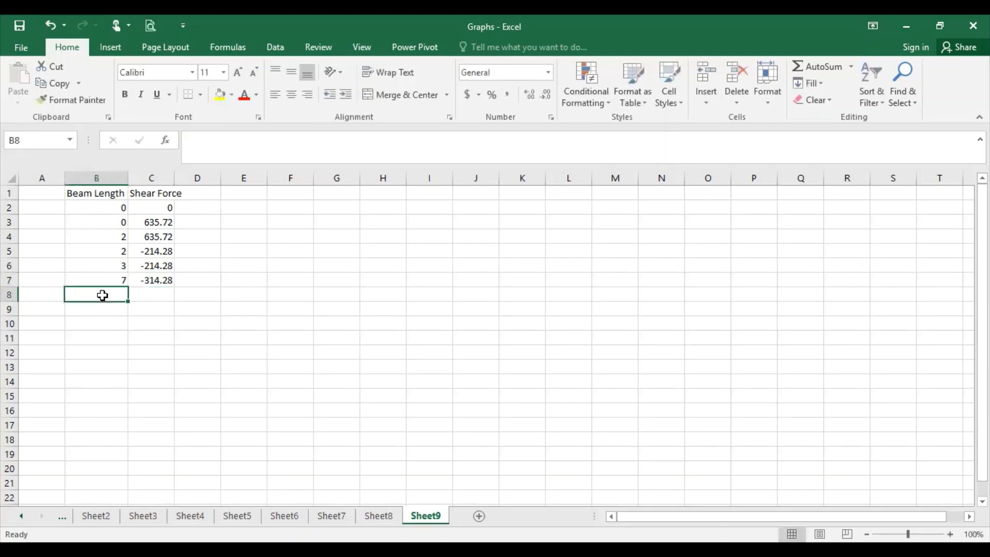
{"action": "type", "text": "7"}
{"action": "left_click", "coordinate": [155, 283]}
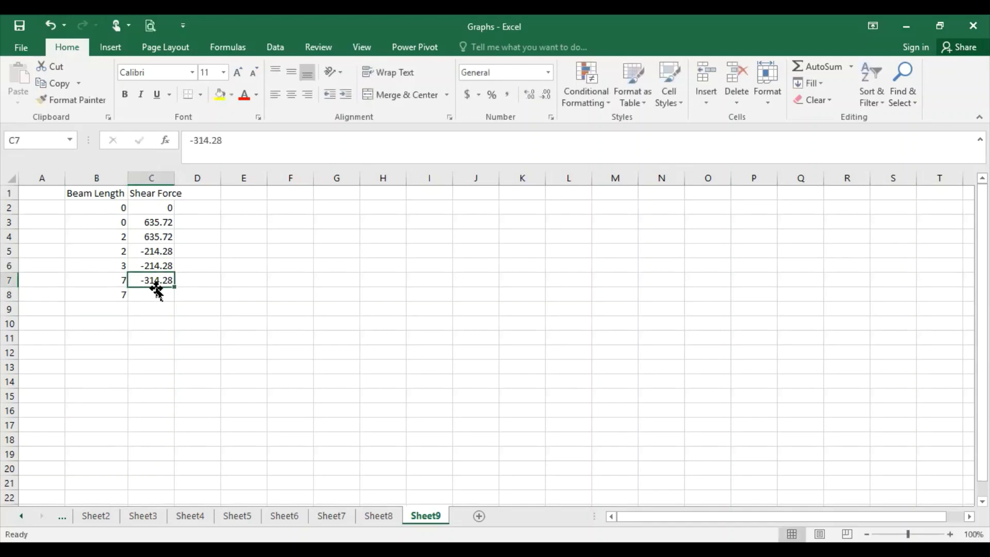
{"action": "left_click", "coordinate": [158, 295]}
{"action": "type", "text": "0"}
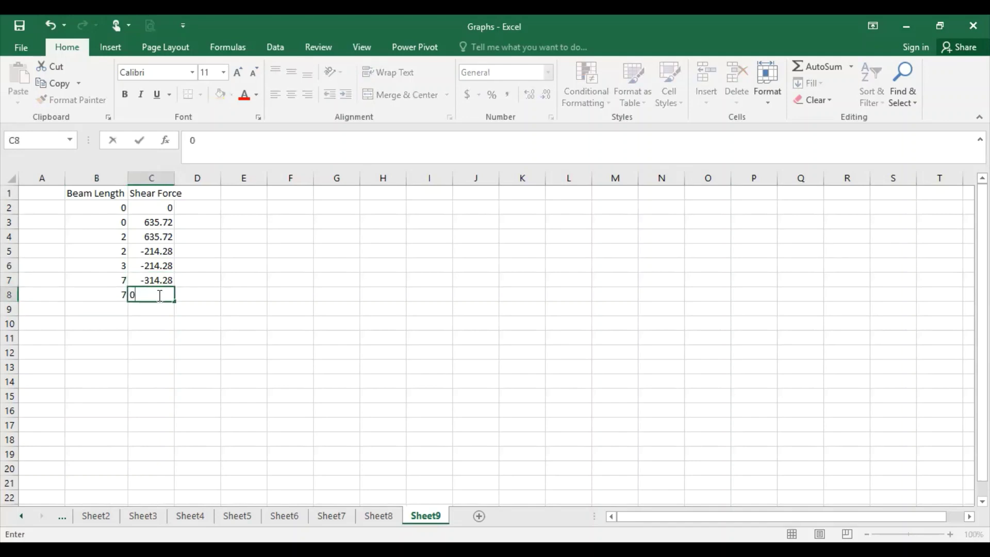
{"action": "left_click", "coordinate": [264, 239]}
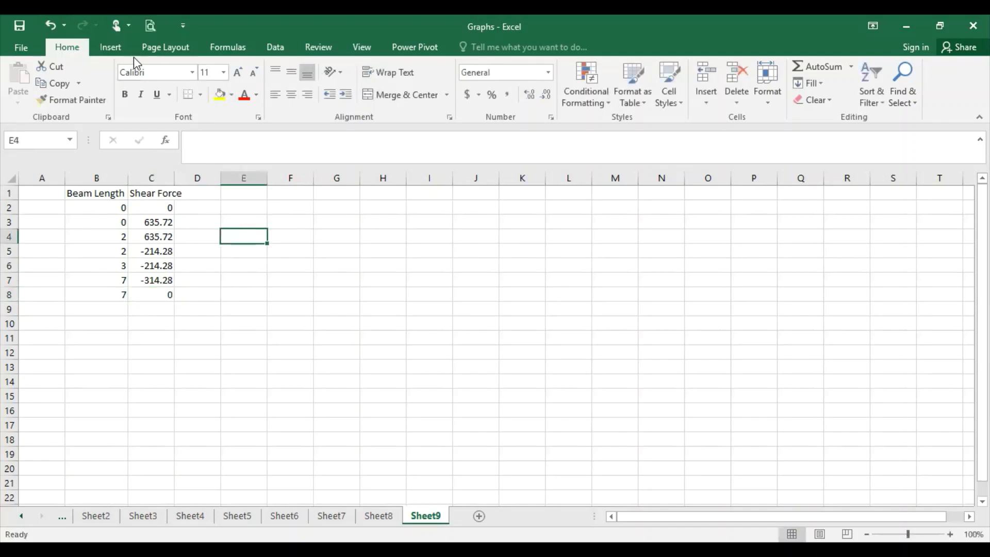
Insert a blank scatter chart with straight lines and markers, with no data cells selected.
{"action": "left_click", "coordinate": [109, 48]}
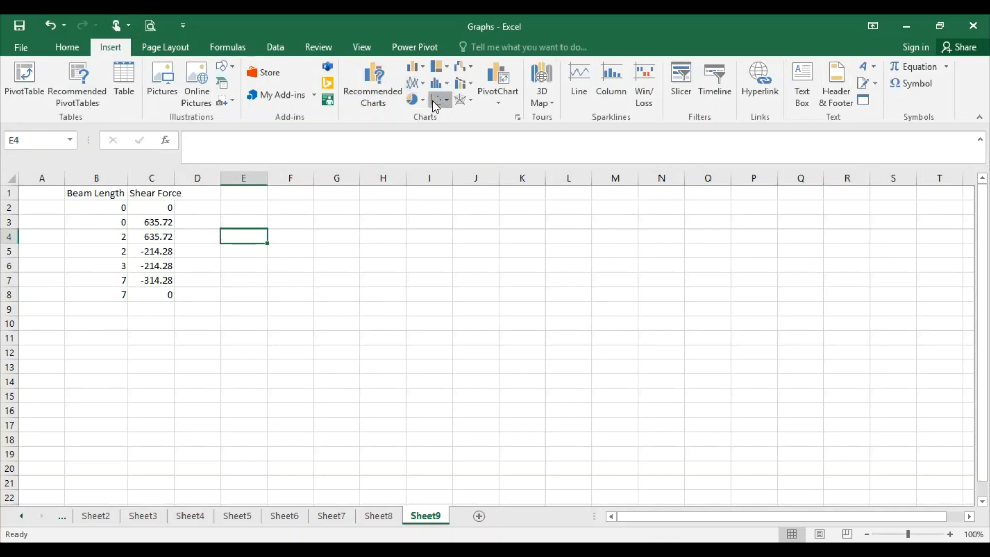
{"action": "left_click", "coordinate": [444, 103]}
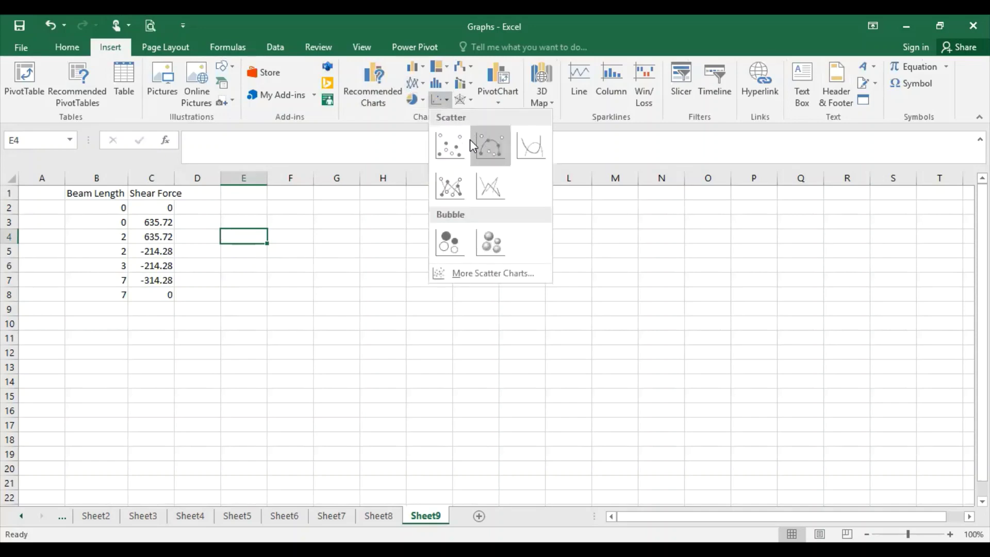
{"action": "left_click", "coordinate": [454, 191]}
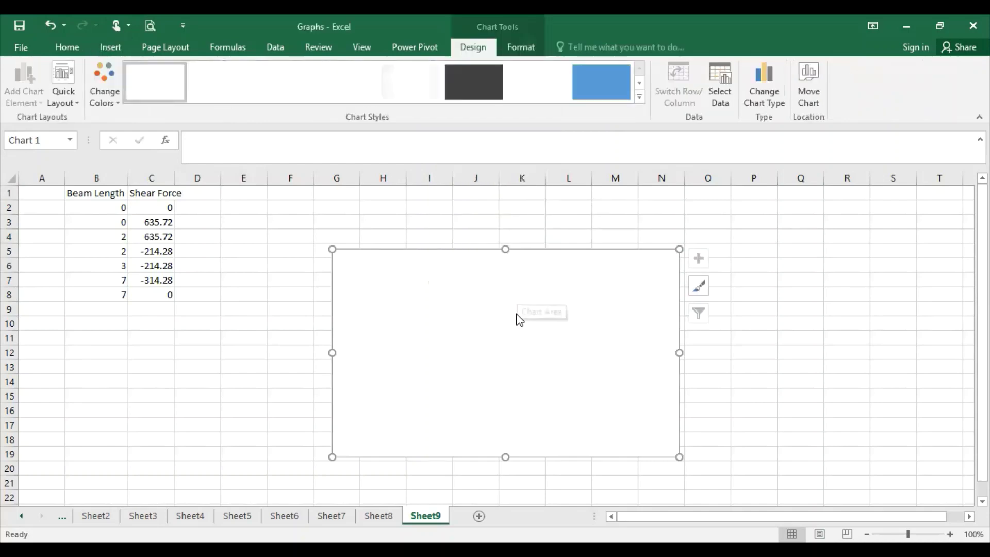
Add a data series named "Shear Force Diagram" to the blank scatter chart.
{"action": "right_click", "coordinate": [515, 314]}
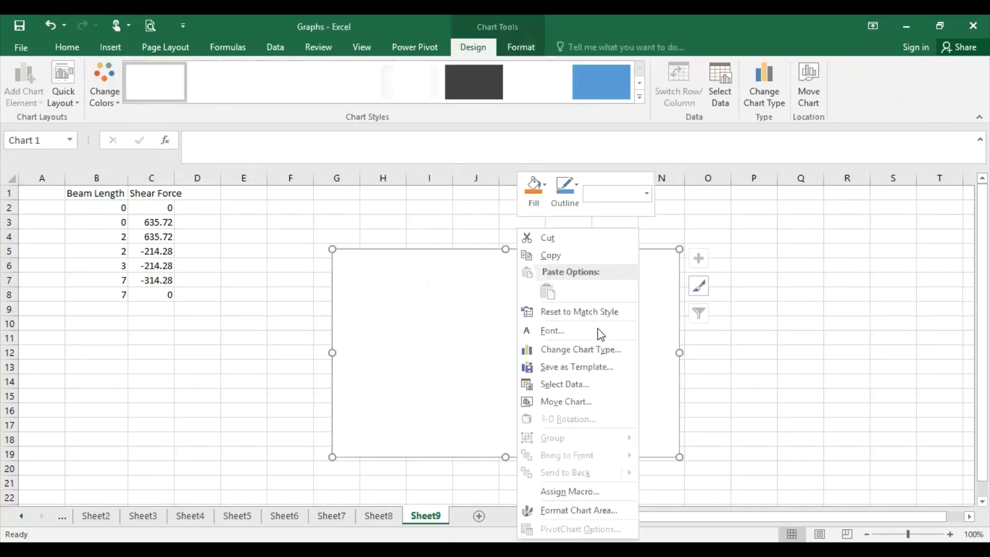
{"action": "left_click", "coordinate": [582, 388]}
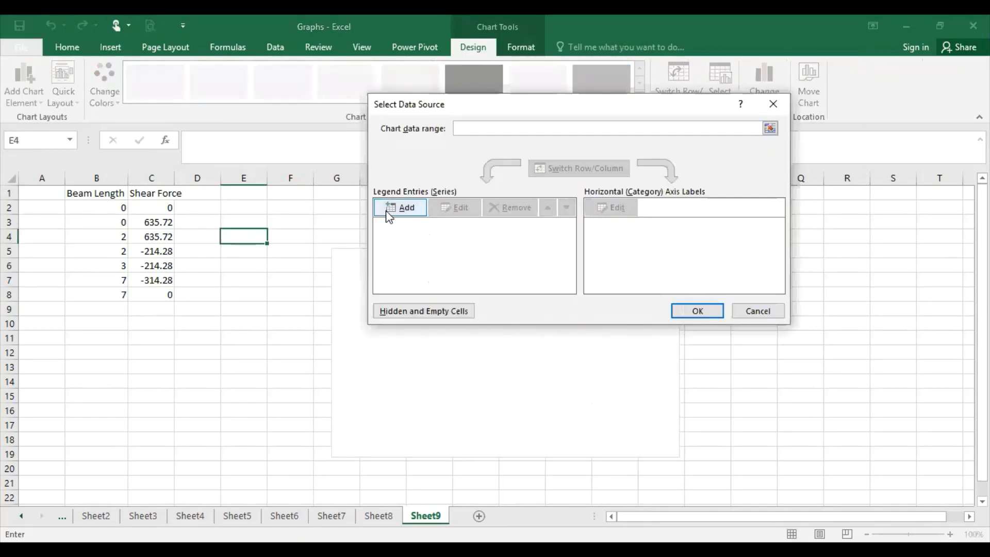
{"action": "left_click", "coordinate": [389, 212]}
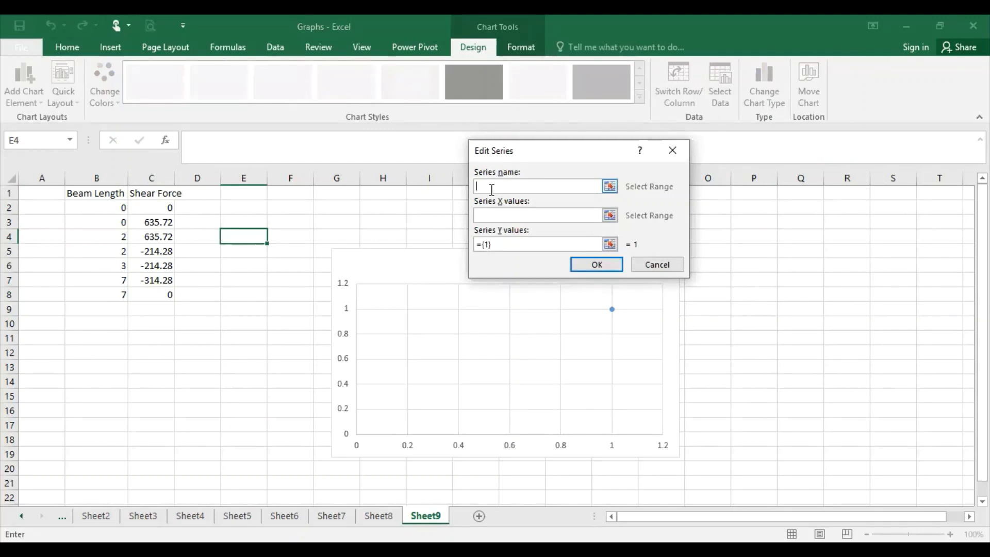
{"action": "type", "text": "Shear Force Diagram"}
{"action": "key", "text": "Tab"}
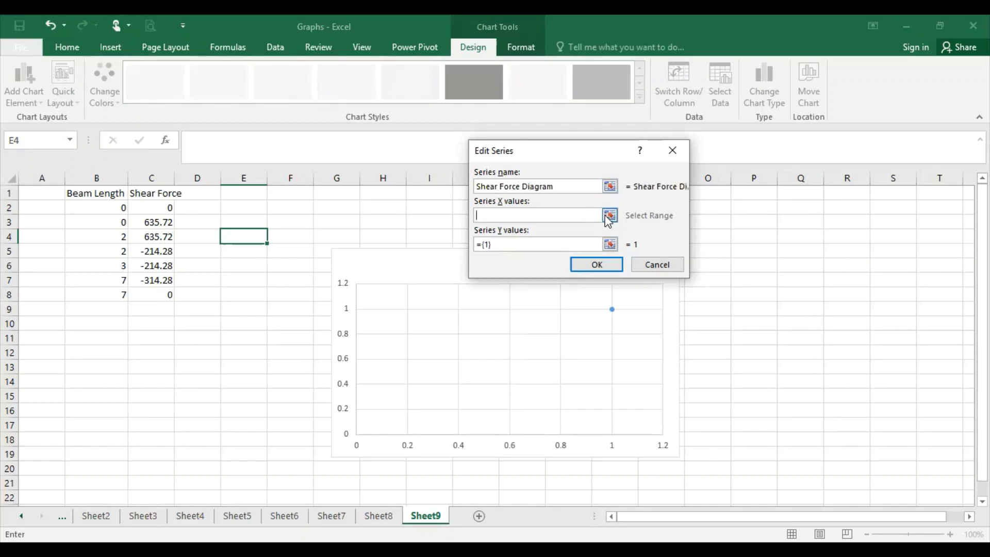
Set the new series' X values to the beam lengths in B2:B8.
{"action": "left_click", "coordinate": [609, 216]}
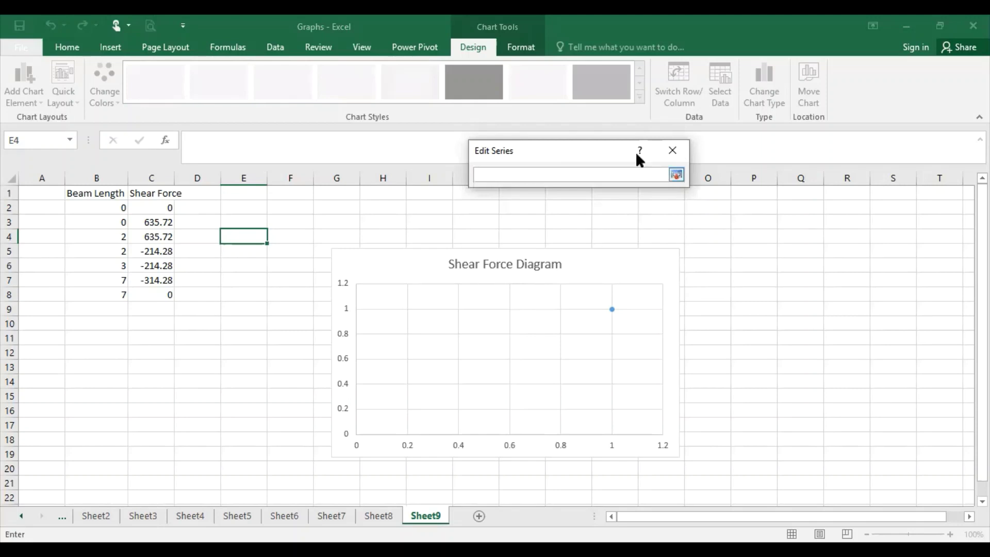
{"action": "left_click", "coordinate": [676, 176]}
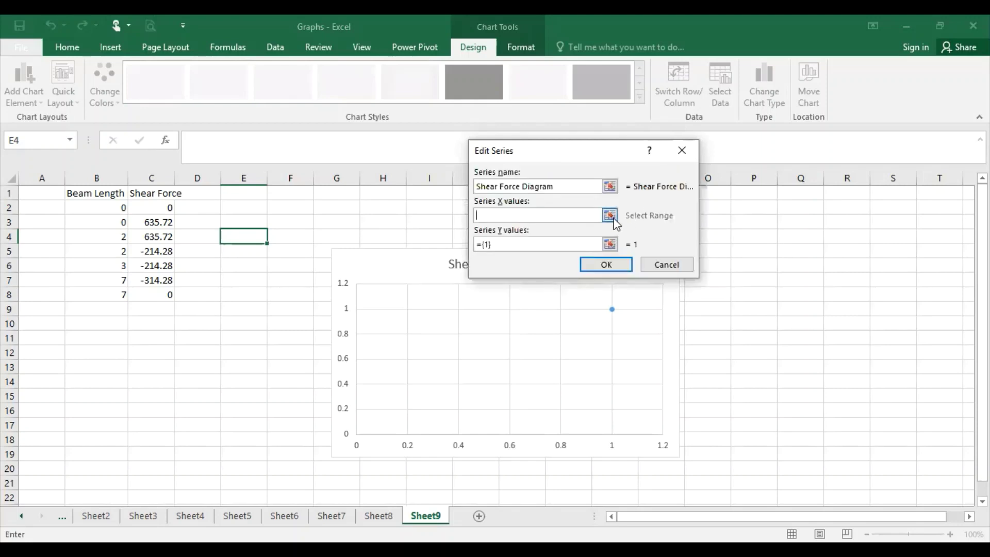
{"action": "left_click", "coordinate": [609, 215]}
{"action": "left_click", "coordinate": [99, 210]}
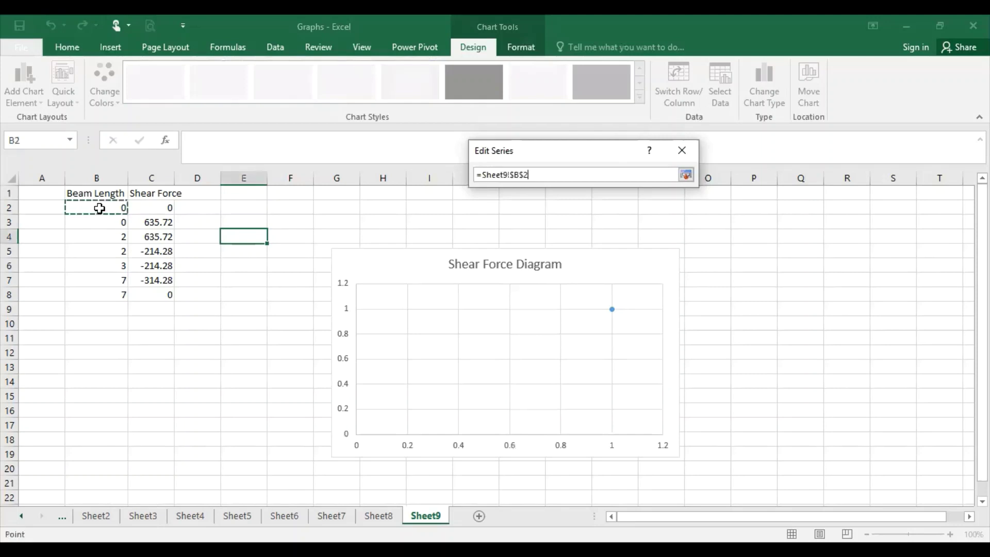
{"action": "left_click_drag", "start_coordinate": [100, 215], "coordinate": [98, 295]}
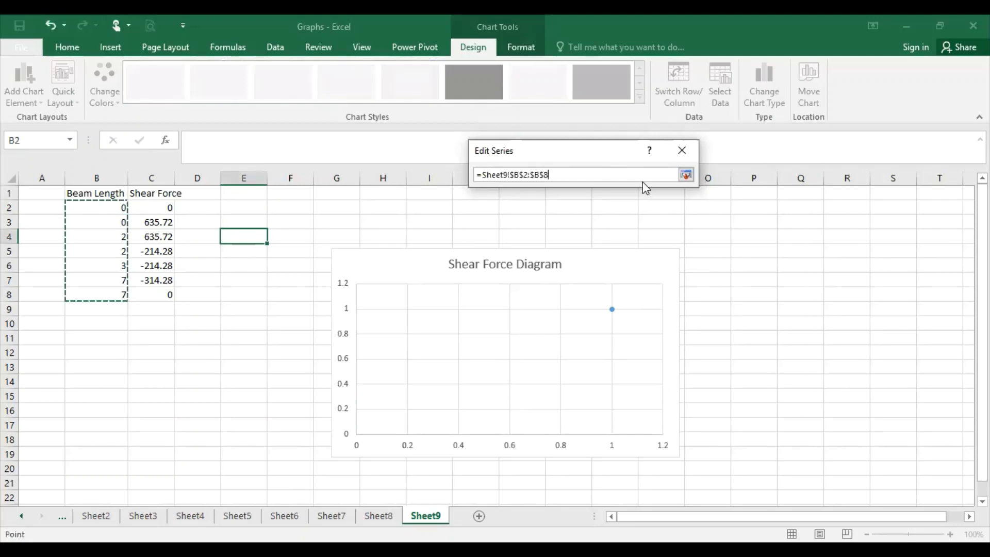
{"action": "left_click", "coordinate": [687, 176]}
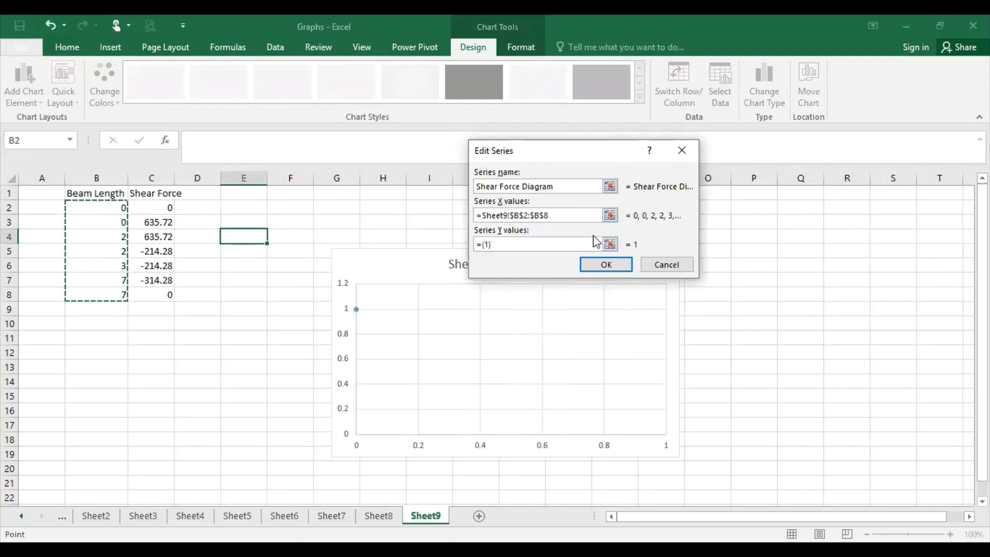
Set the series' Y values to the shear forces in C2:C8.
{"action": "left_click", "coordinate": [609, 245]}
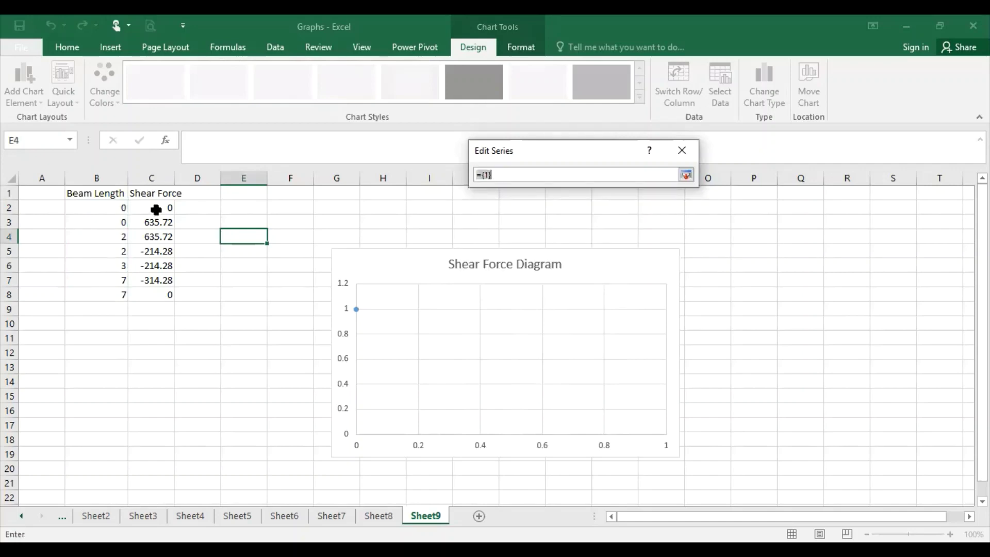
{"action": "left_click", "coordinate": [152, 207]}
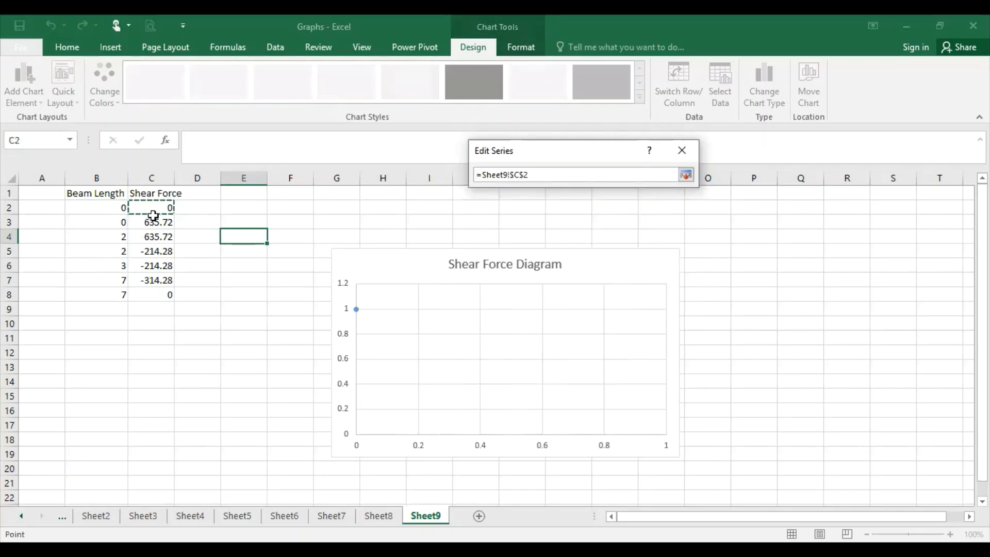
{"action": "left_click_drag", "start_coordinate": [153, 216], "coordinate": [153, 295]}
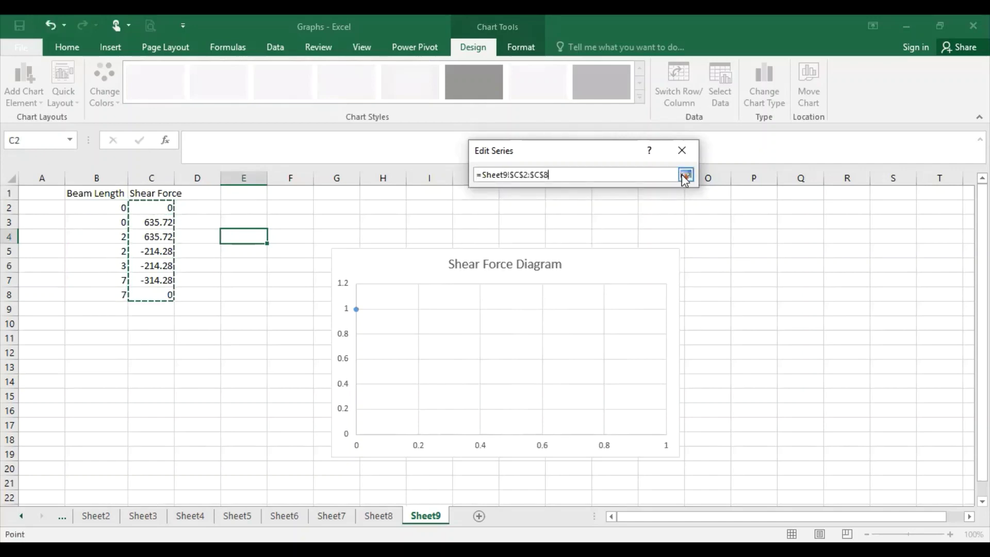
{"action": "left_click", "coordinate": [686, 175]}
Reselect B2:B8 as the X values of the shear force series.
{"action": "left_click", "coordinate": [610, 217]}
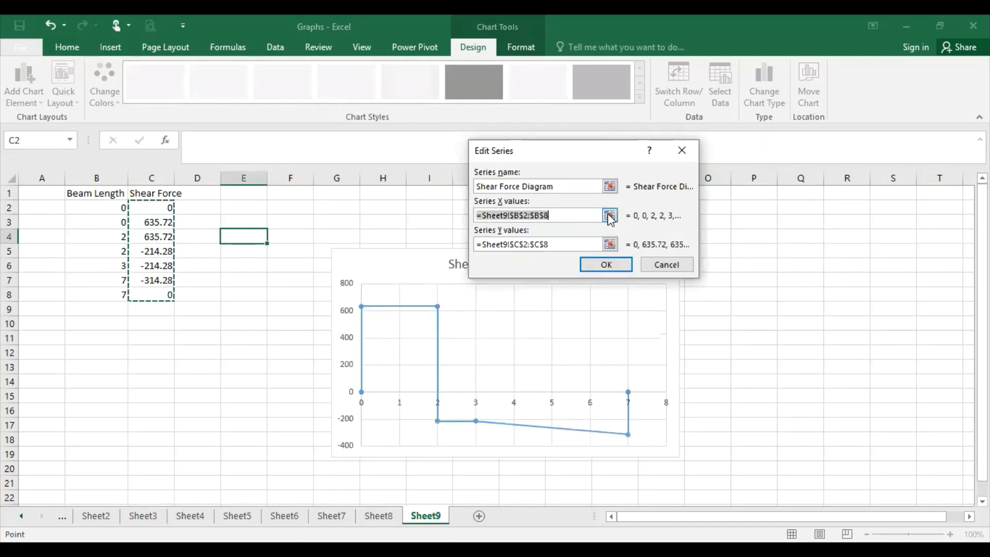
{"action": "left_click", "coordinate": [91, 207]}
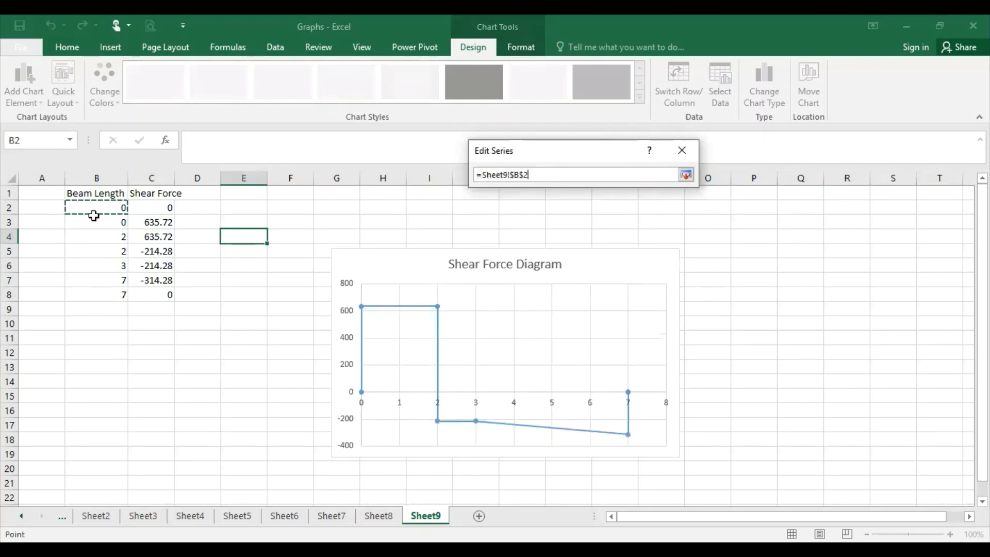
{"action": "key", "text": "ctrl+shift+Down"}
{"action": "left_click", "coordinate": [686, 175]}
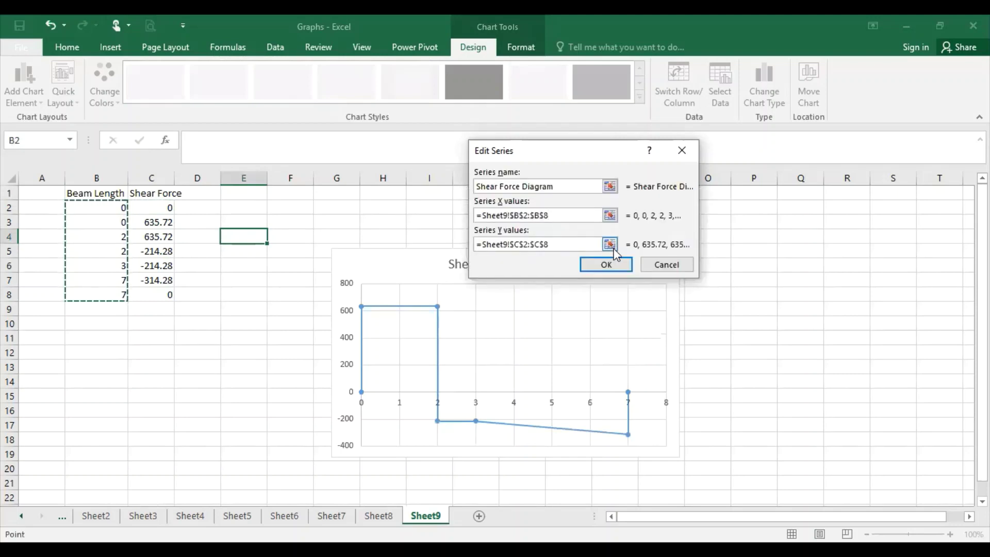
Reselect C2:C8 as the series' Y values, accept the series and close the data source selection without applying it.
{"action": "left_click", "coordinate": [610, 244]}
{"action": "left_click_drag", "start_coordinate": [152, 205], "coordinate": [153, 223]}
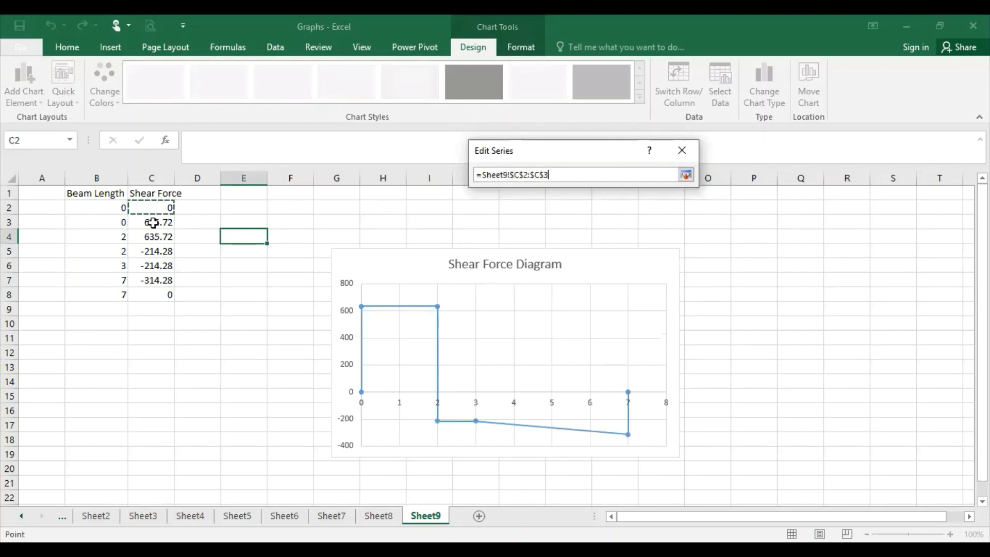
{"action": "key", "text": "ctrl+shift+Down"}
{"action": "left_click", "coordinate": [686, 175]}
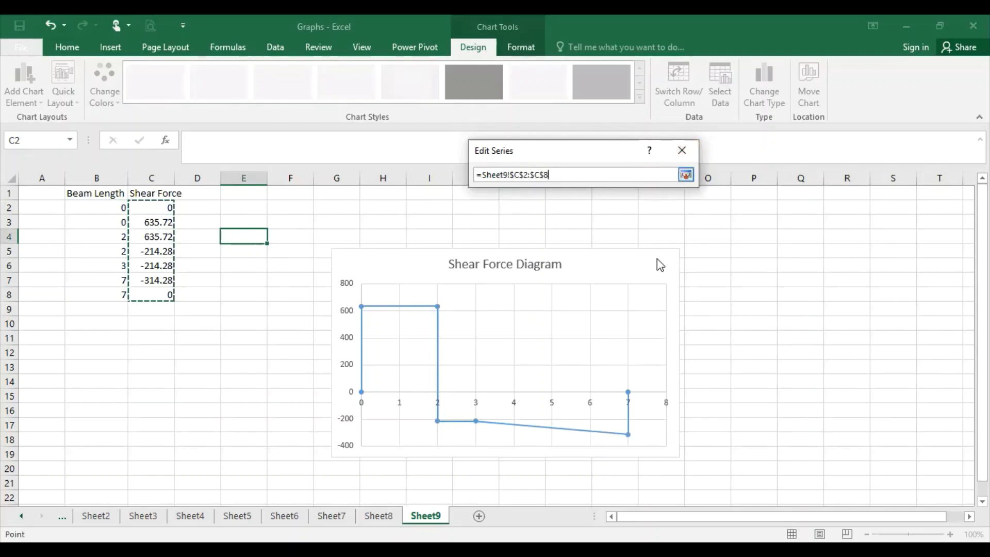
{"action": "left_click", "coordinate": [625, 270]}
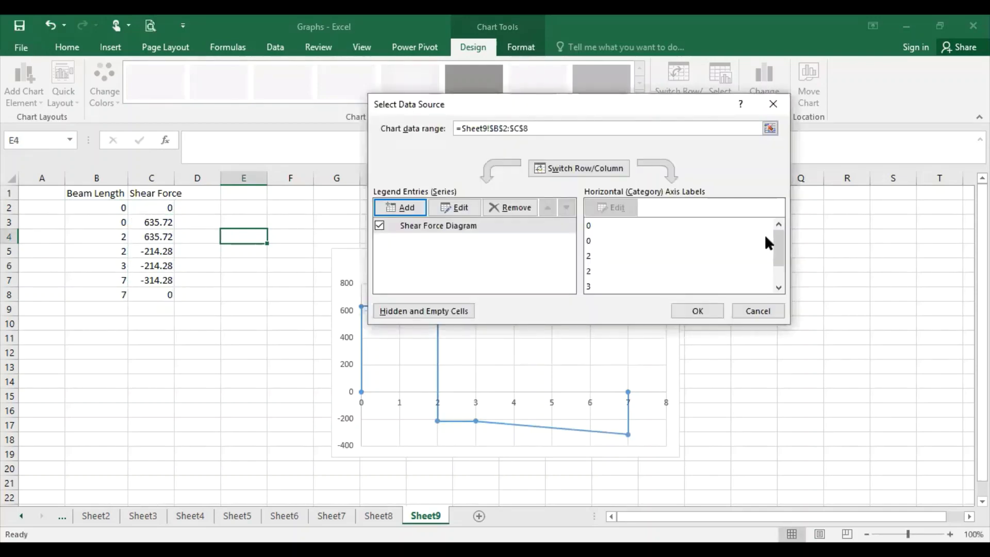
{"action": "left_click", "coordinate": [772, 104]}
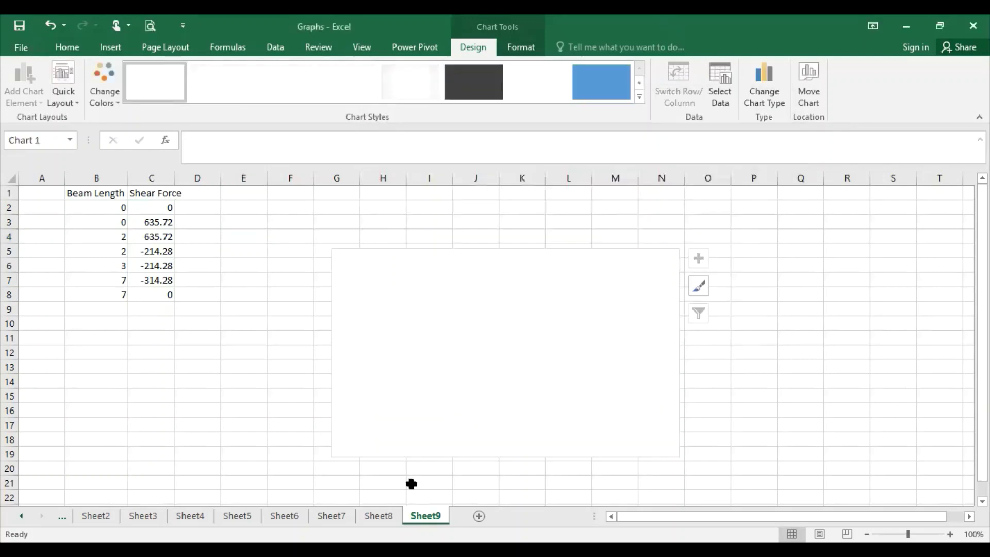
Add a series named "Shear Force Diagram" to the blank chart with B2:B8 as its X values.
{"action": "right_click", "coordinate": [538, 331]}
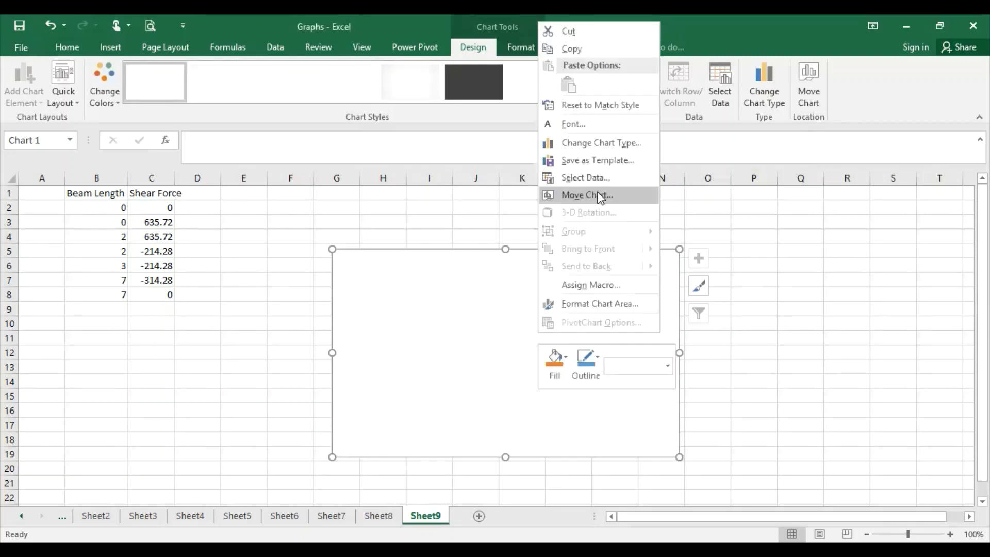
{"action": "left_click", "coordinate": [597, 176]}
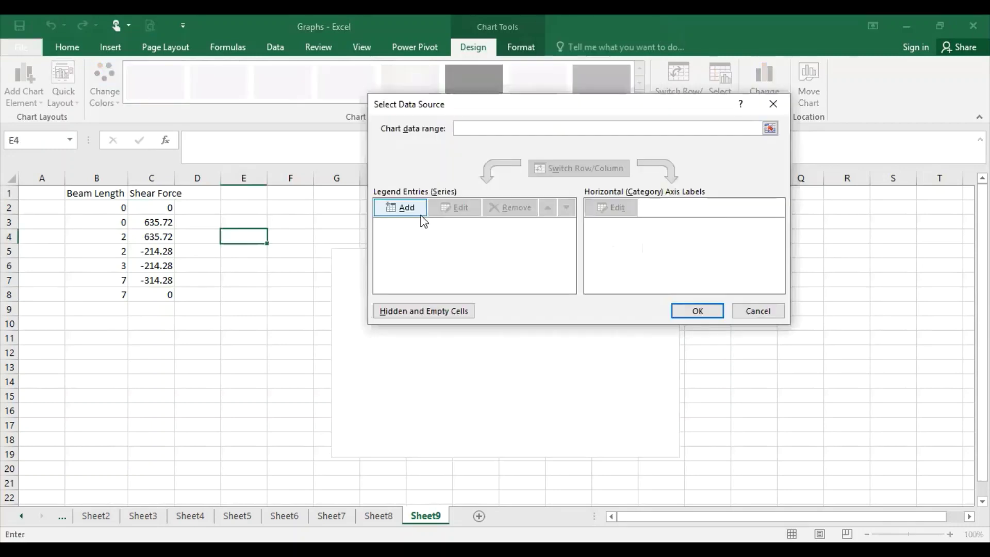
{"action": "left_click", "coordinate": [420, 214]}
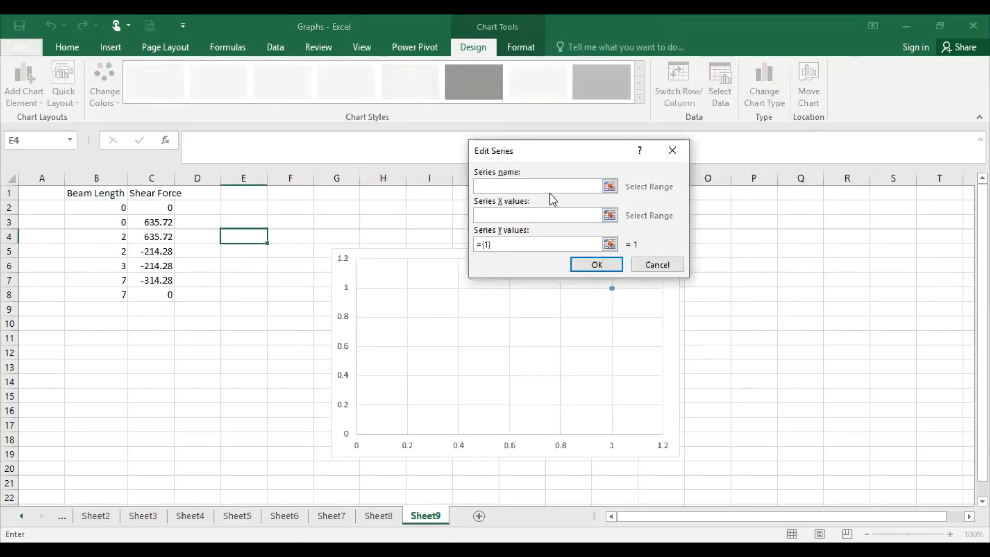
{"action": "type", "text": "Shear Force"}
{"action": "left_click", "coordinate": [609, 215]}
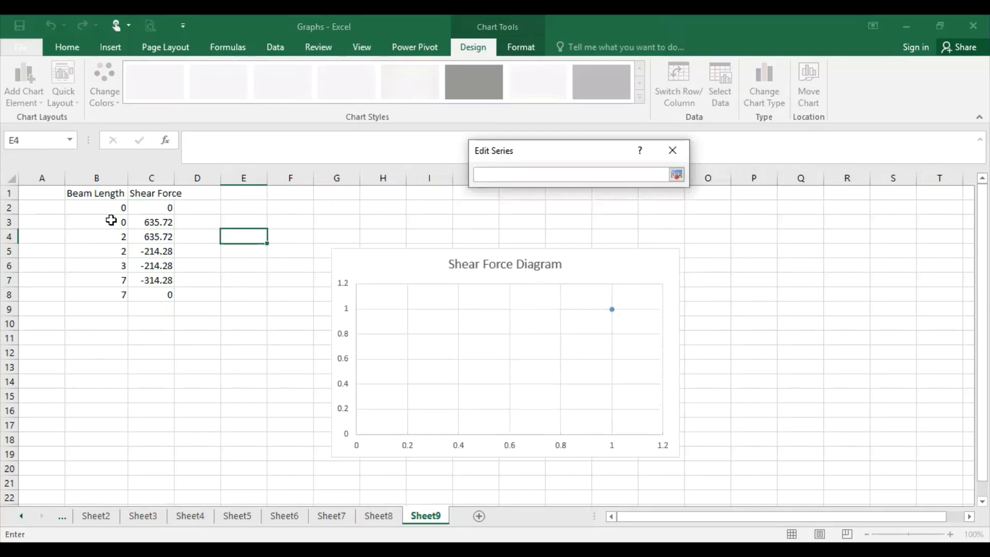
{"action": "left_click_drag", "start_coordinate": [111, 207], "coordinate": [111, 295]}
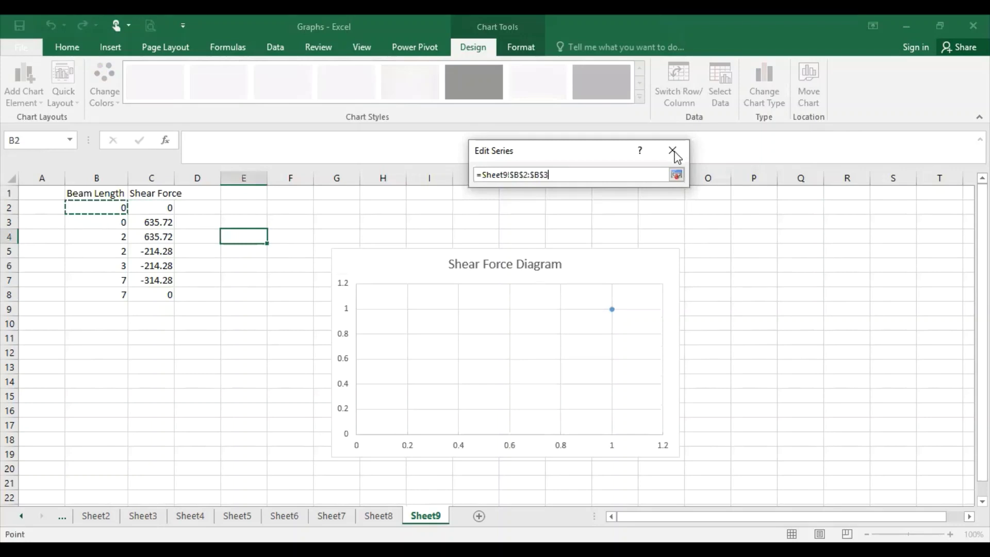
{"action": "left_click", "coordinate": [674, 176]}
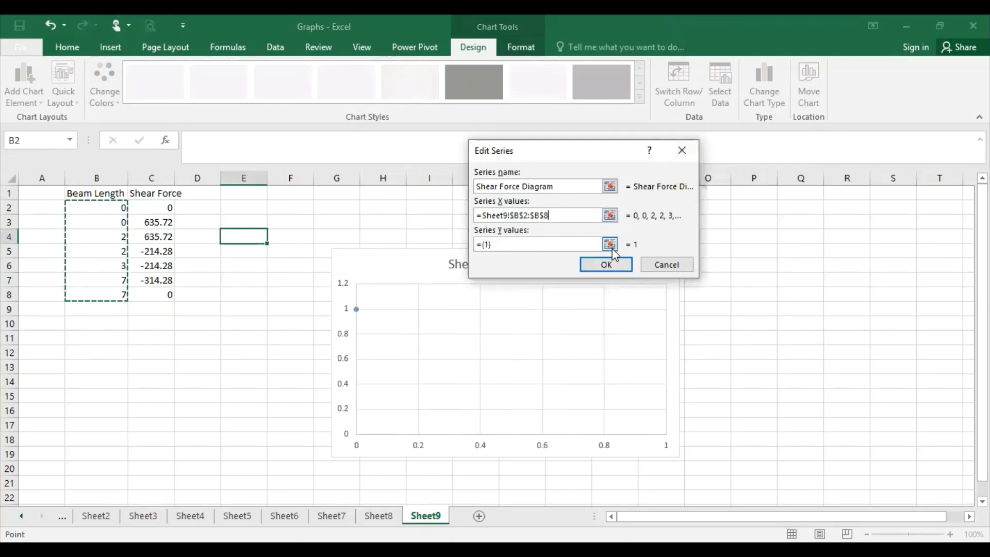
Use C2:C8 as the series' Y values and apply the data source to the chart.
{"action": "left_click", "coordinate": [609, 244]}
{"action": "left_click_drag", "start_coordinate": [139, 206], "coordinate": [152, 295]}
{"action": "left_click", "coordinate": [686, 174]}
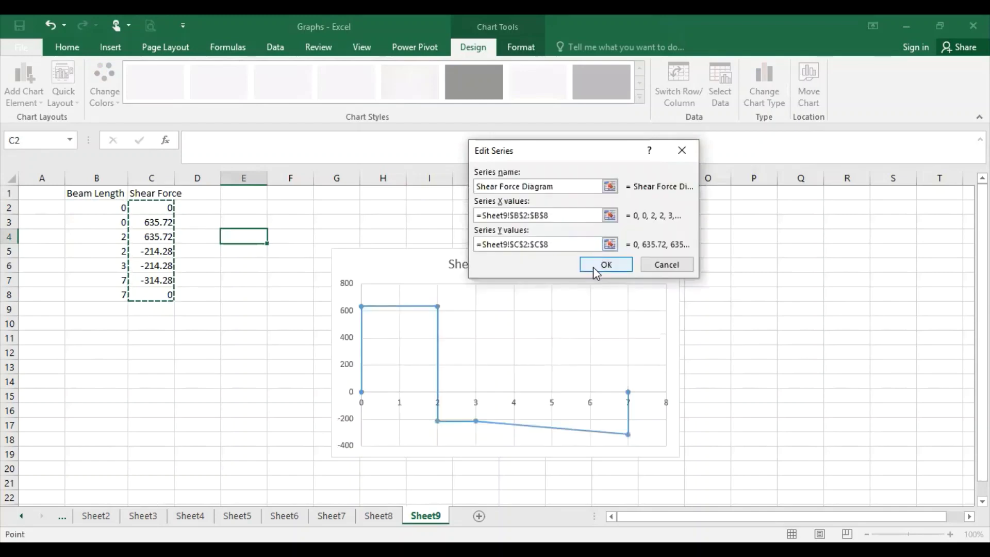
{"action": "left_click", "coordinate": [595, 269]}
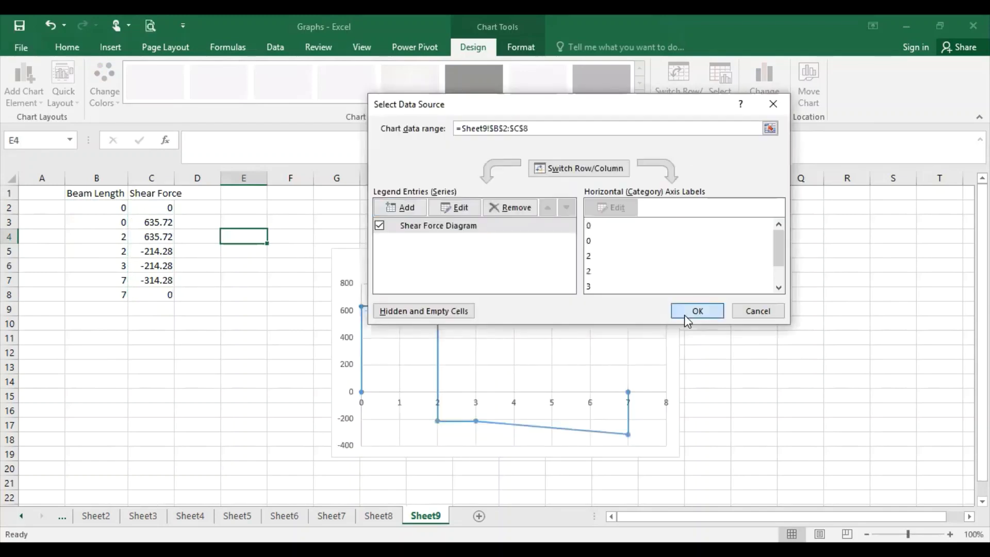
{"action": "left_click", "coordinate": [686, 314]}
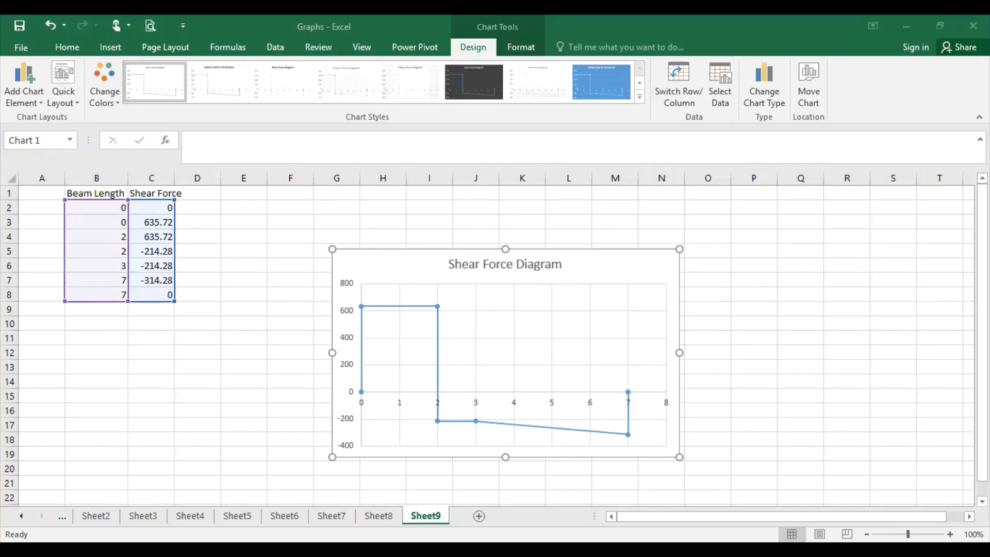
Enter the heading "Beam Length" in E1 and autofit column E to it.
{"action": "key", "text": "alt+Tab"}
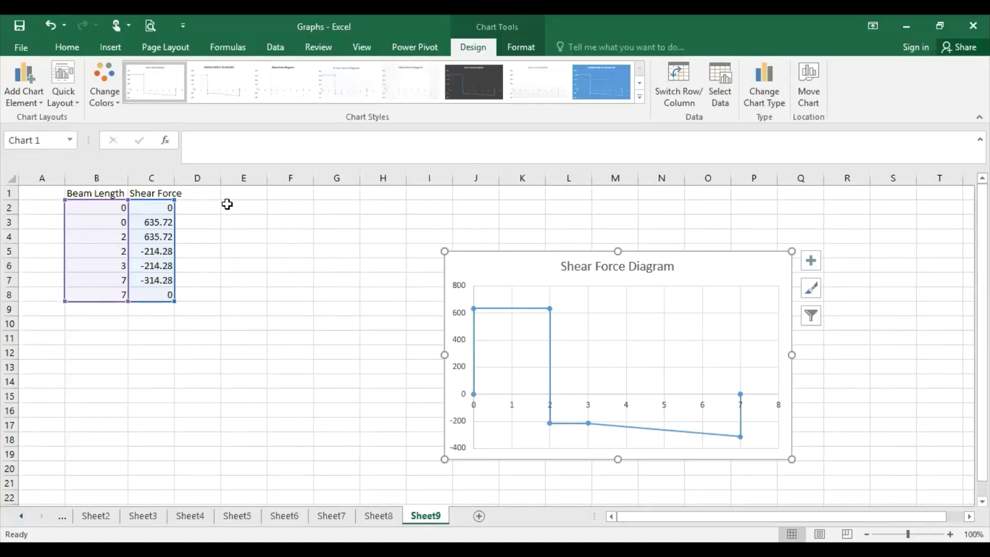
{"action": "left_click", "coordinate": [232, 190]}
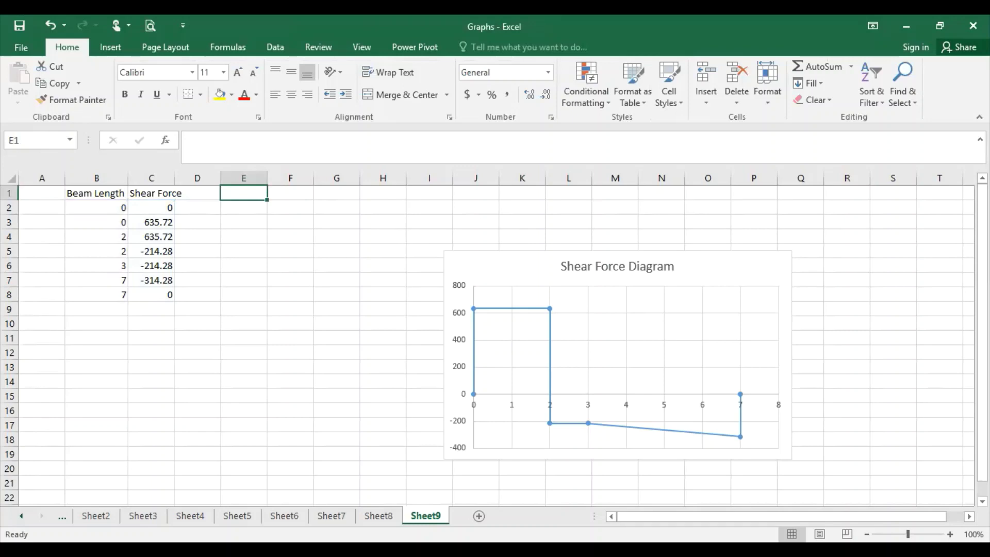
{"action": "type", "text": "Beam L"}
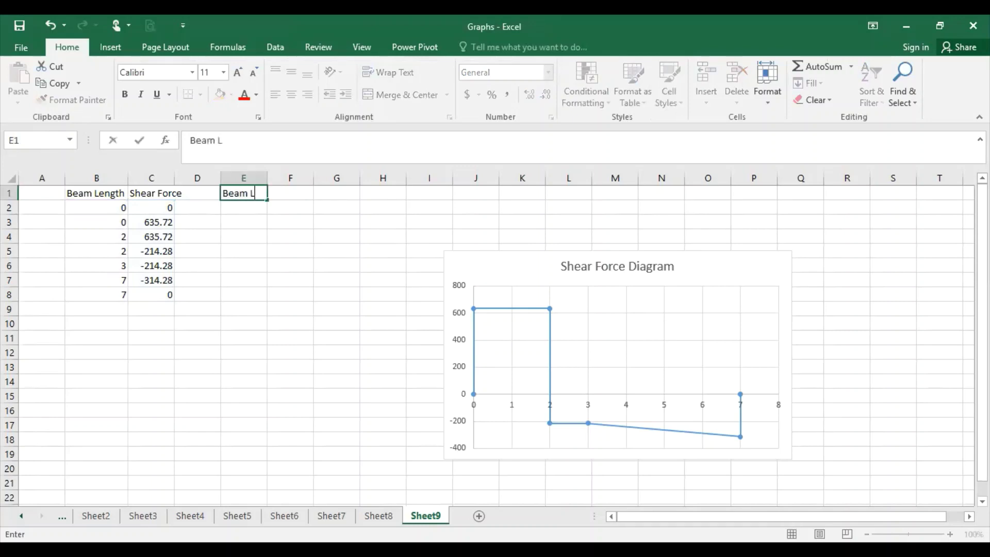
{"action": "type", "text": "ength"}
{"action": "left_click", "coordinate": [271, 221]}
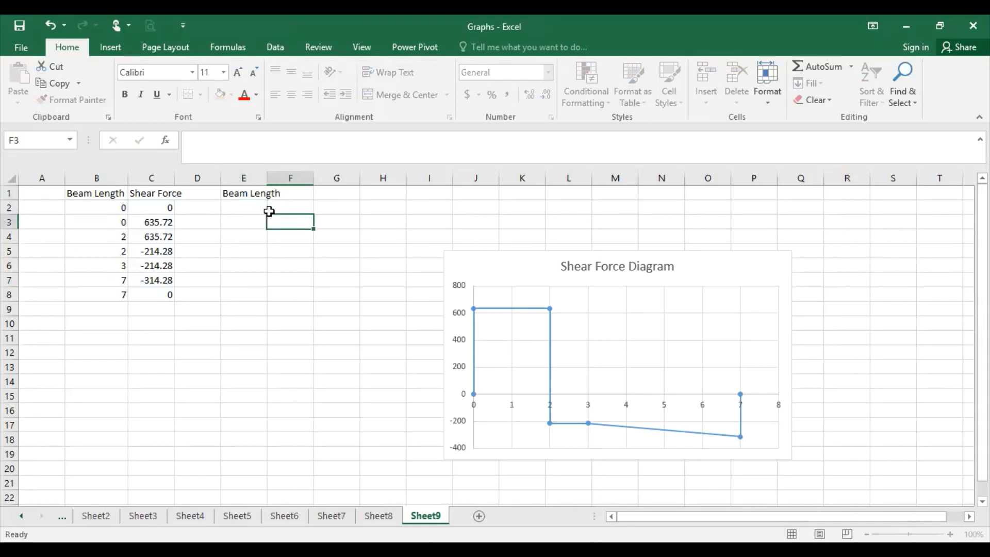
{"action": "double_click", "coordinate": [269, 170]}
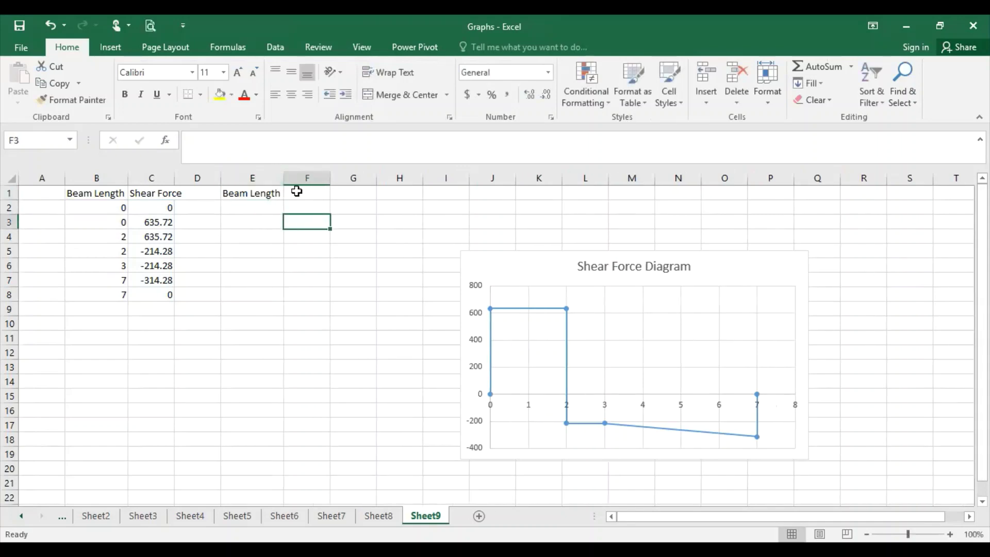
Enter the heading "Bending Moment" in F1, beside the second Beam Length heading.
{"action": "left_click", "coordinate": [296, 193]}
{"action": "type", "text": "Ben"}
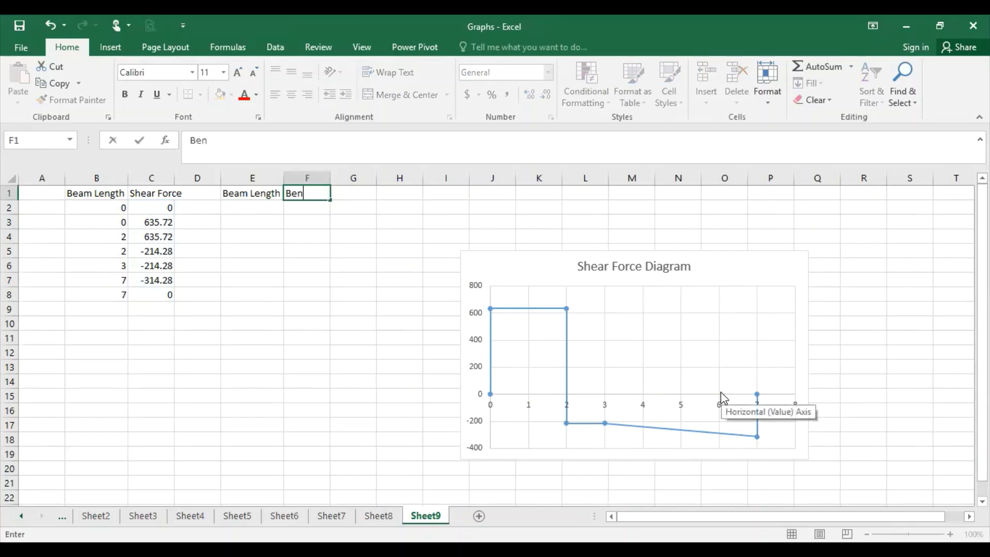
{"action": "type", "text": "ding Moment"}
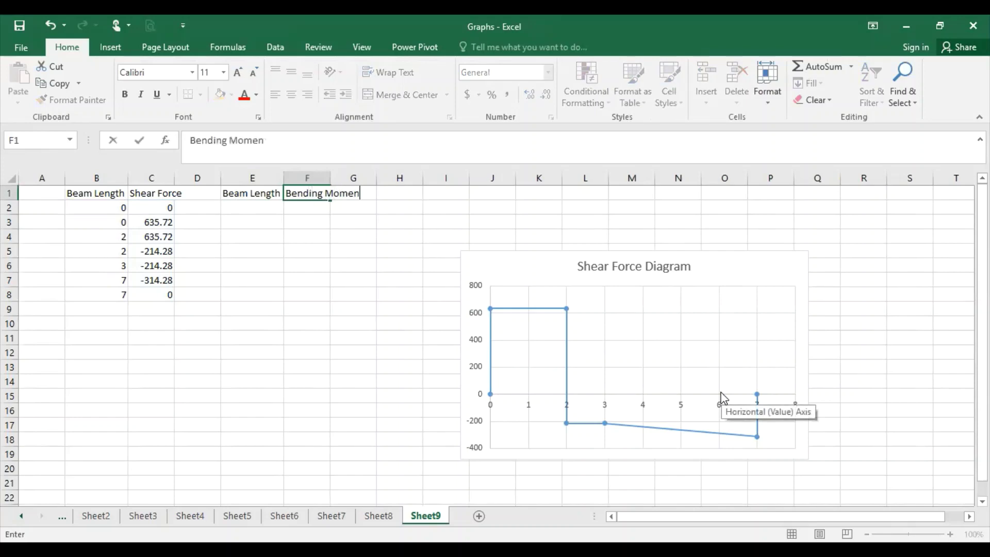
{"action": "key", "text": "Return"}
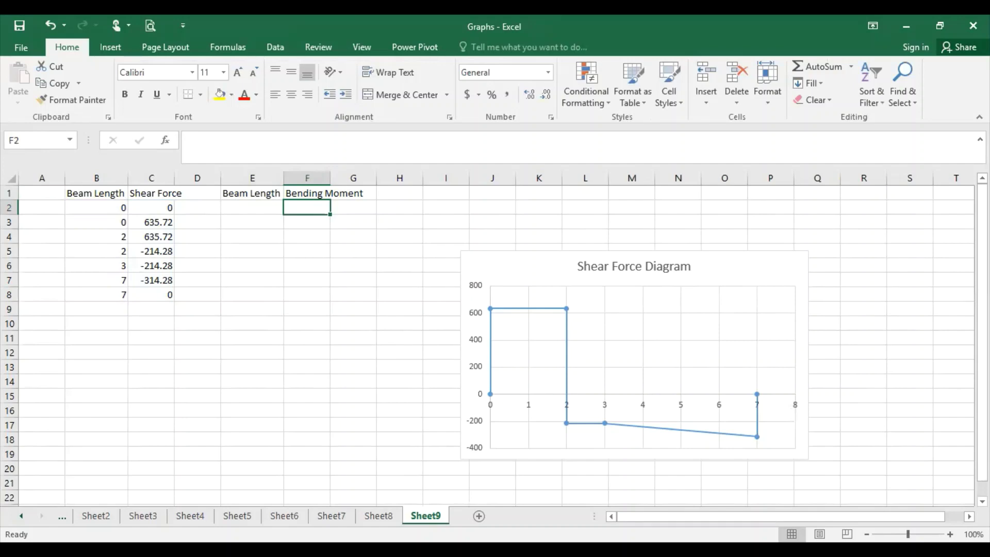
Fill the first two rows of the bending moment table: length 0 with moment 0, and length 2 with moment 1271.44.
{"action": "left_click", "coordinate": [262, 217]}
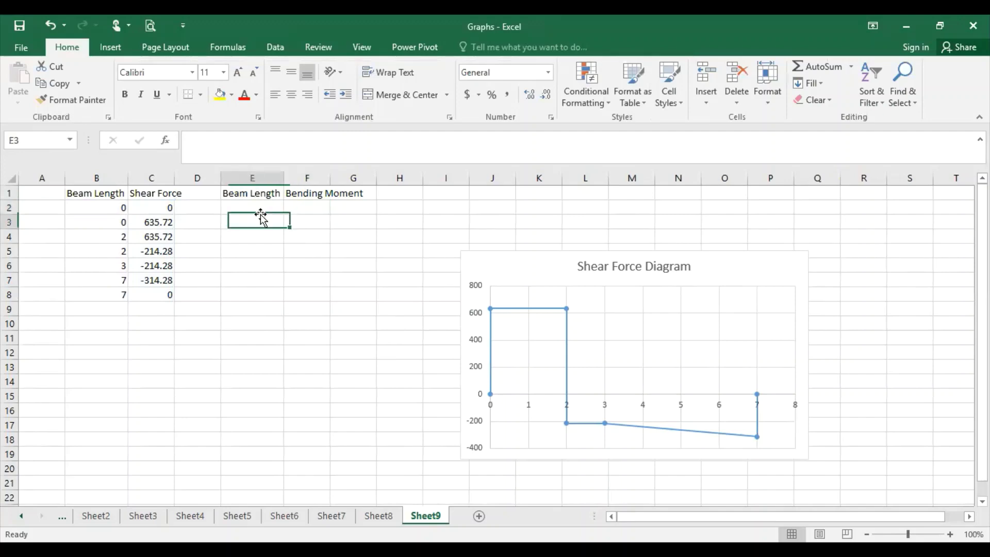
{"action": "left_click", "coordinate": [279, 207]}
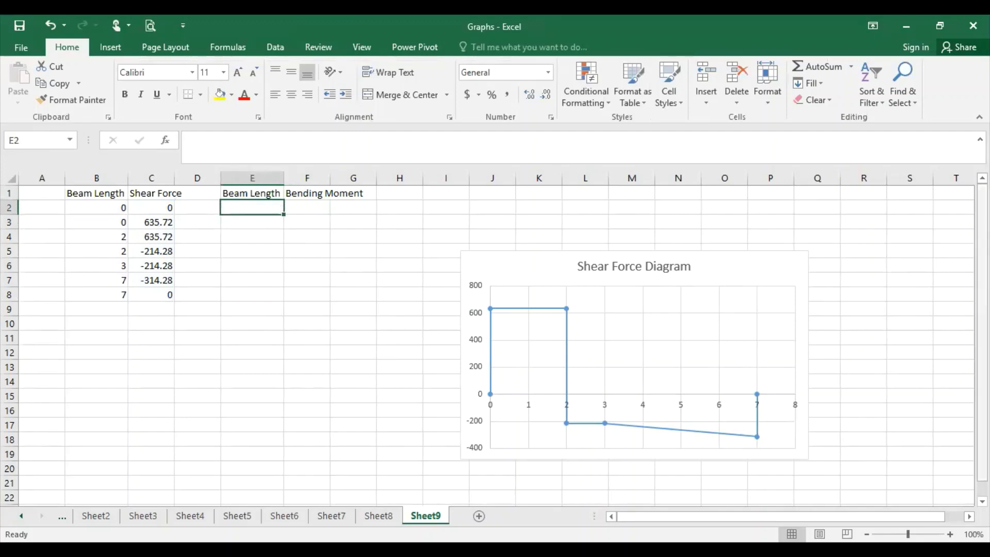
{"action": "type", "text": "0"}
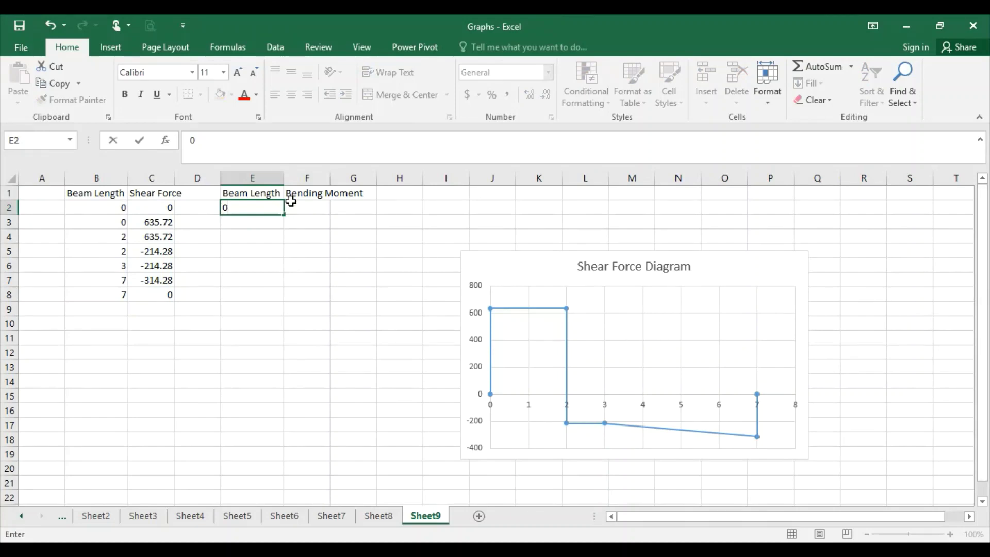
{"action": "left_click", "coordinate": [297, 211]}
{"action": "type", "text": "0"}
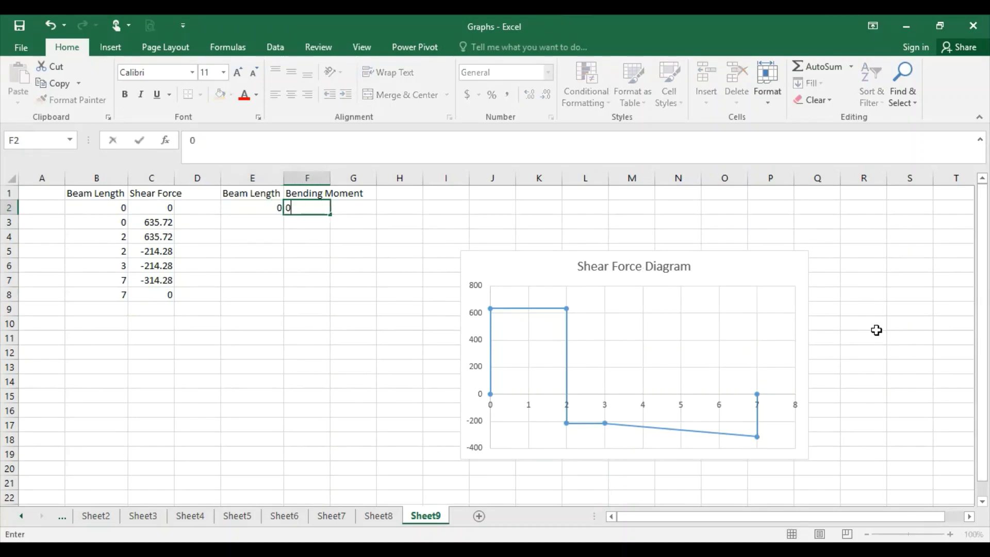
{"action": "left_click", "coordinate": [271, 216]}
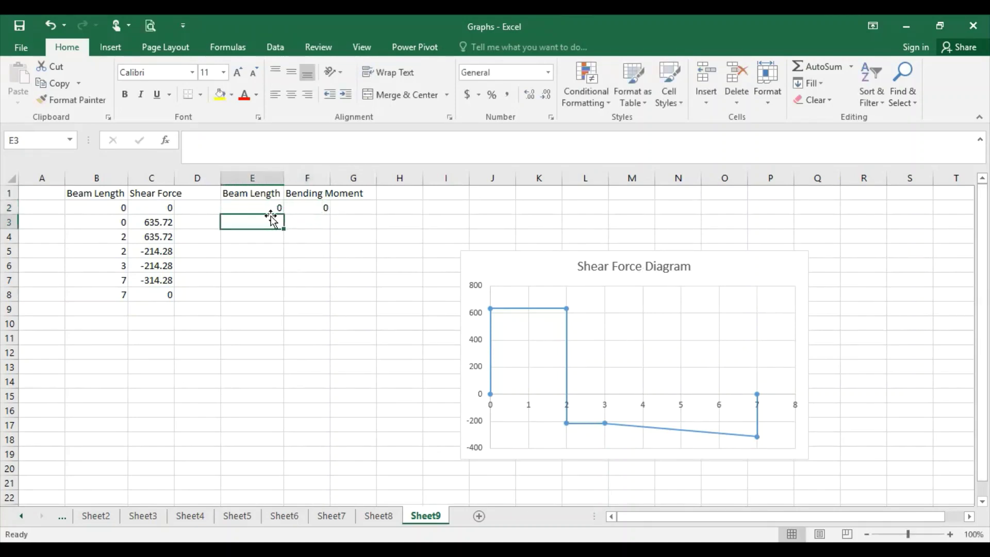
{"action": "type", "text": "2"}
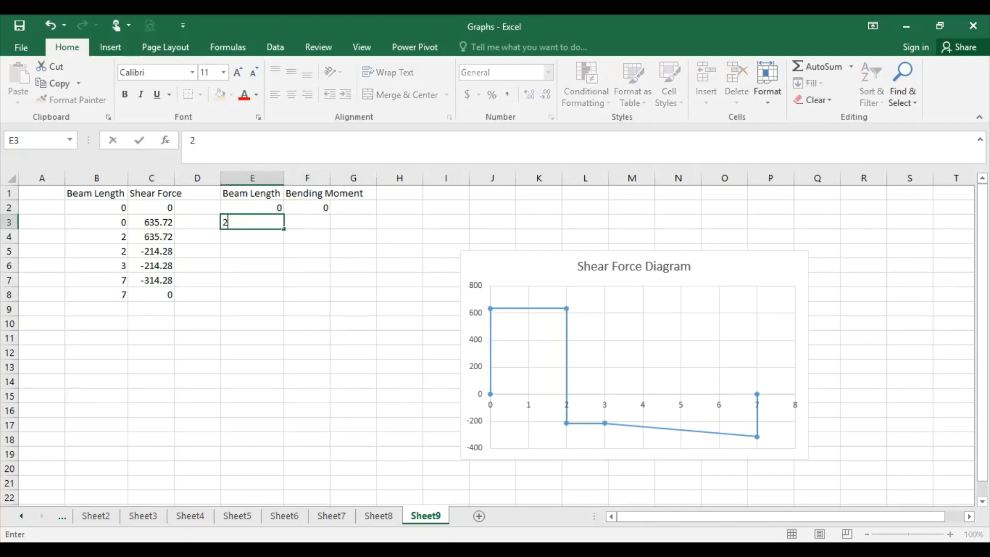
{"action": "left_click", "coordinate": [314, 219]}
{"action": "type", "text": "12"}
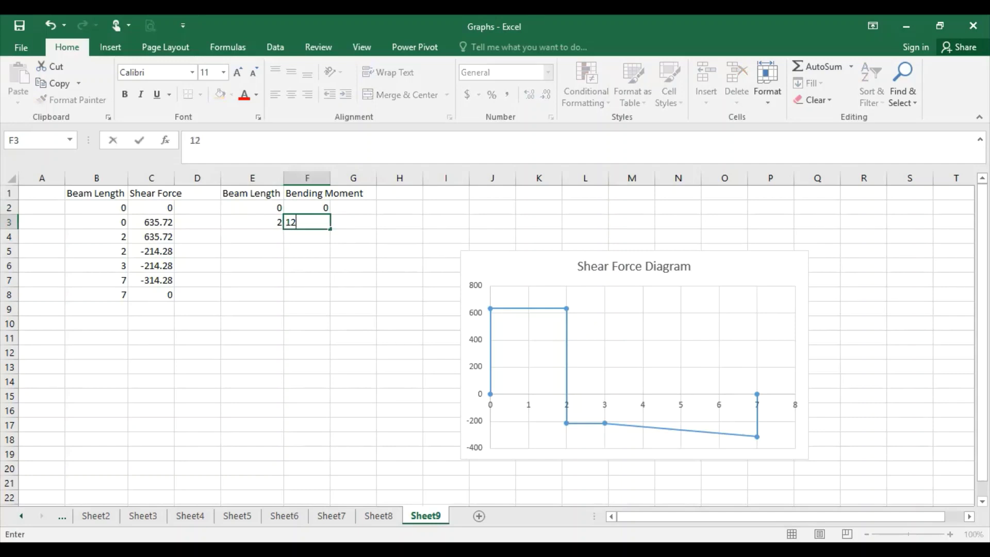
{"action": "type", "text": "71.44"}
Complete the bending moment table in rows 4 and 5: length 3 with moment 1057.16, and length 7 with moment 0.
{"action": "left_click", "coordinate": [269, 235]}
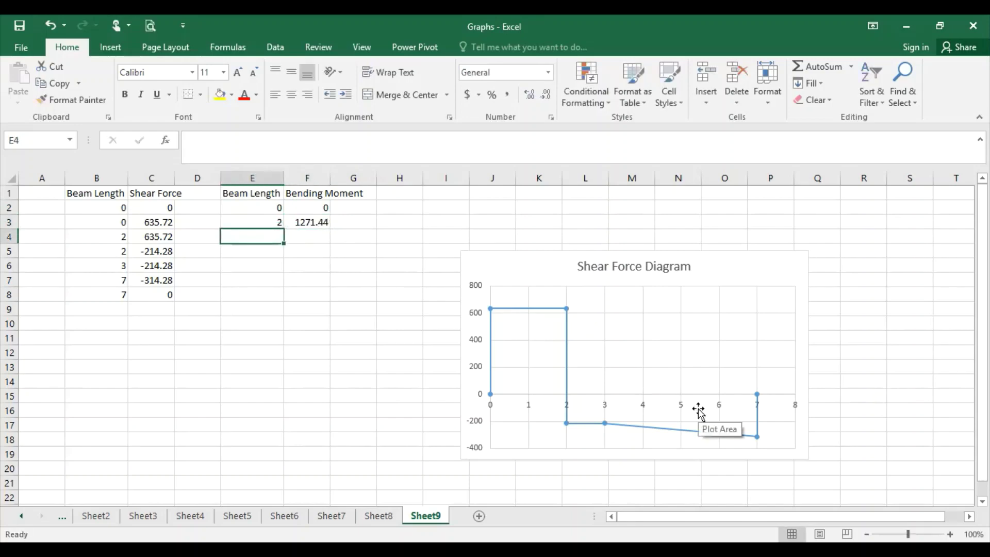
{"action": "type", "text": "3"}
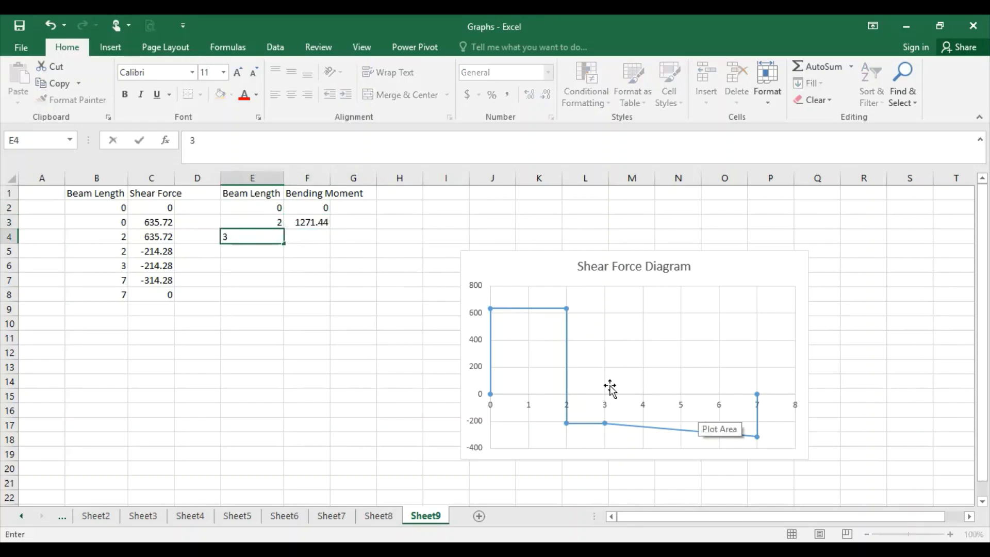
{"action": "left_click", "coordinate": [315, 232]}
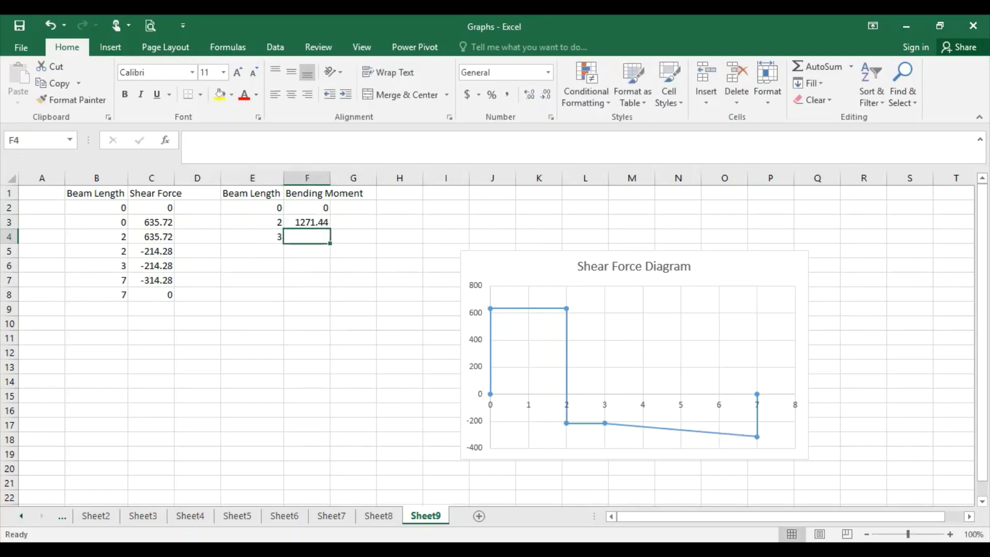
{"action": "type", "text": "10"}
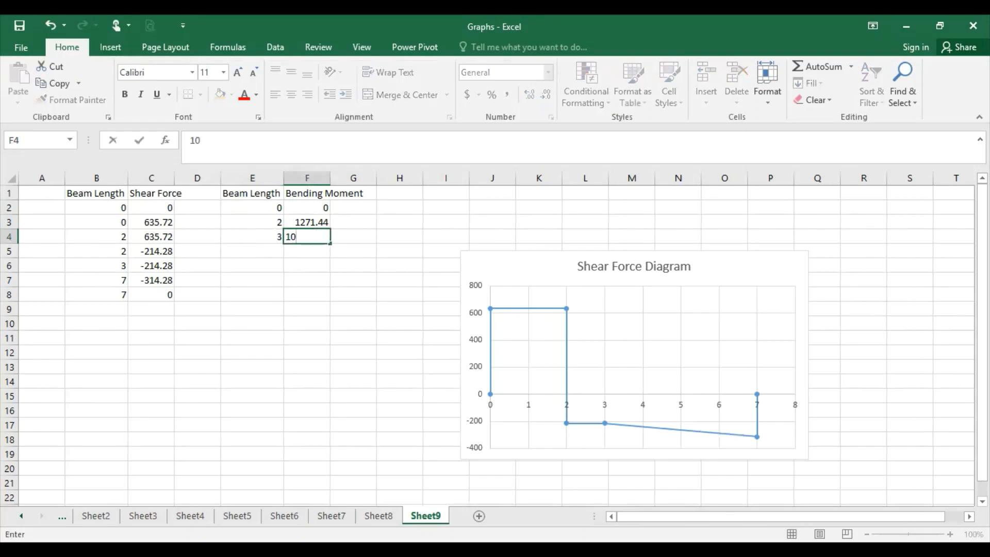
{"action": "type", "text": "57.16"}
{"action": "left_click", "coordinate": [273, 251]}
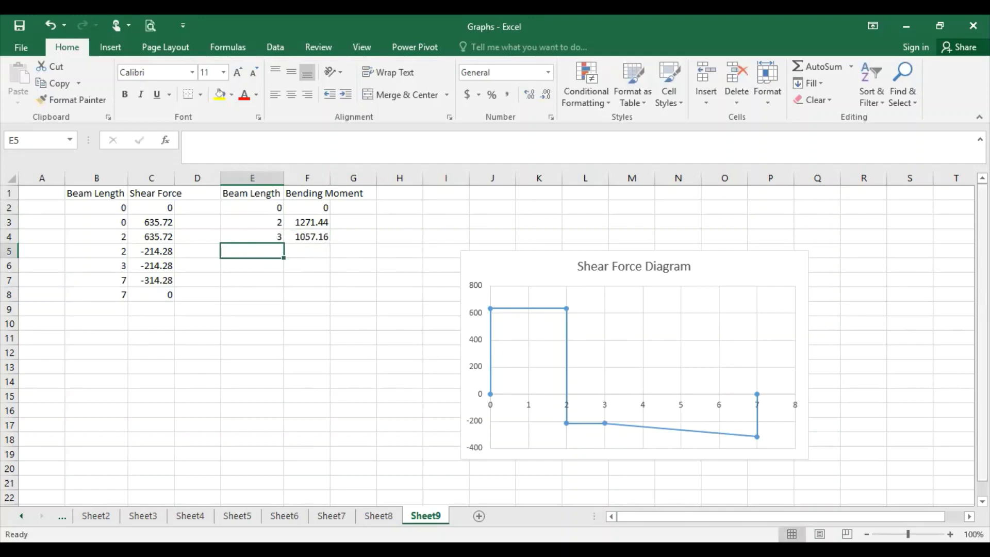
{"action": "type", "text": "7"}
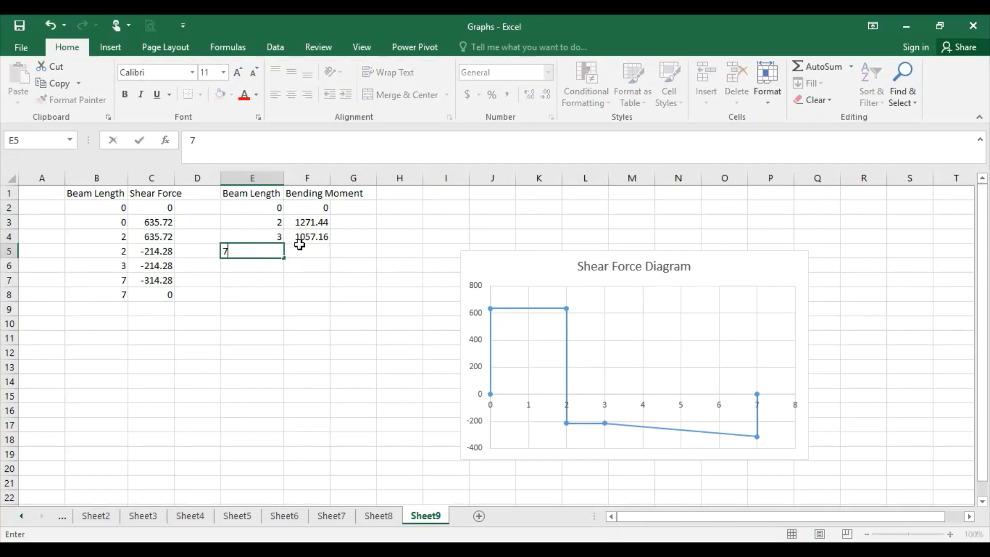
{"action": "key", "text": "Tab"}
{"action": "type", "text": "0"}
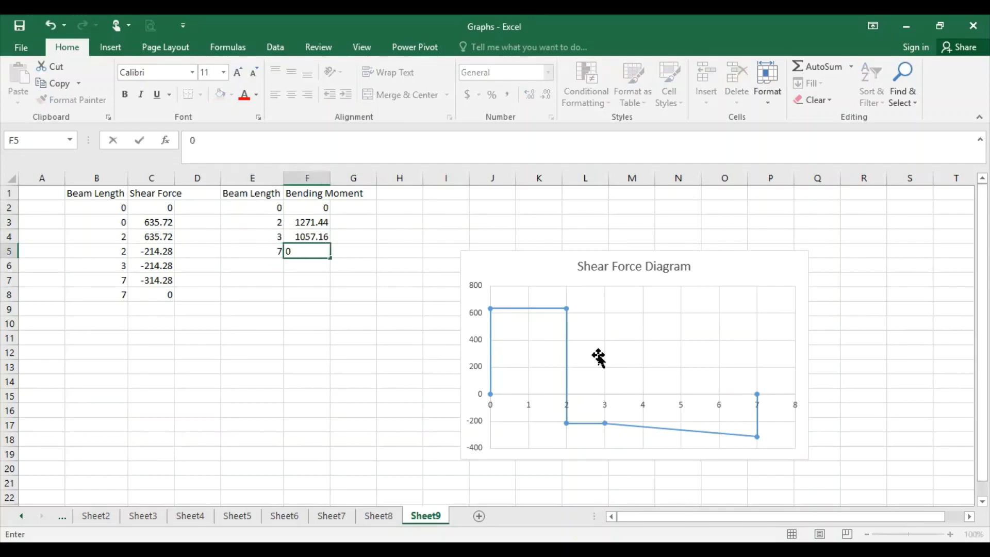
{"action": "key", "text": "ctrl+Return"}
Add a second series named "Bending Moment Diagram" to the shear force chart's data source.
{"action": "right_click", "coordinate": [624, 313]}
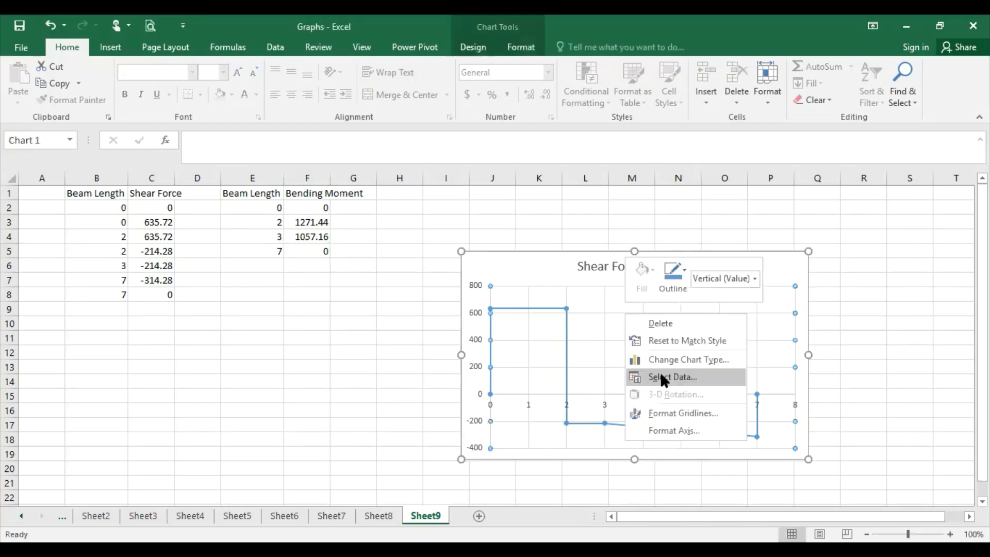
{"action": "right_click", "coordinate": [589, 300]}
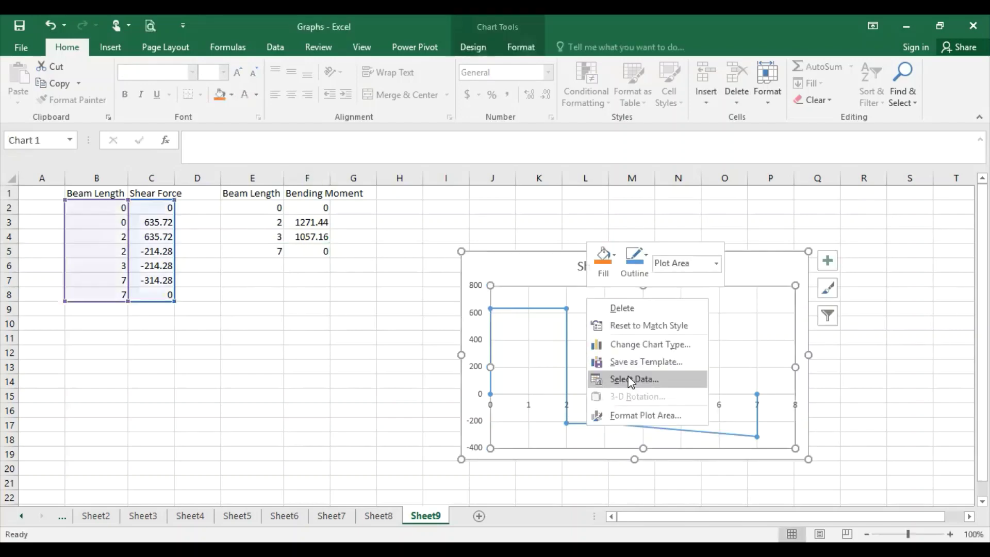
{"action": "left_click", "coordinate": [629, 380]}
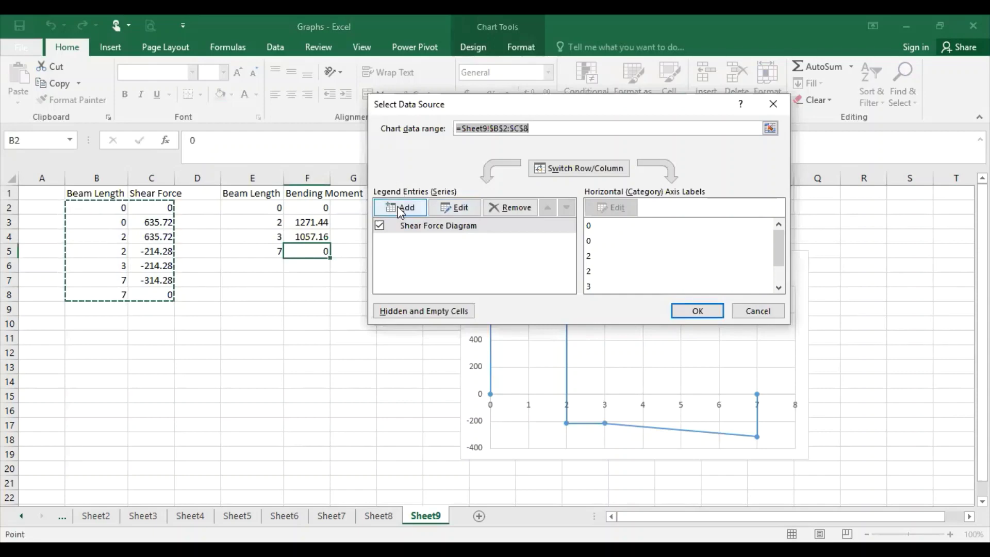
{"action": "left_click", "coordinate": [400, 208]}
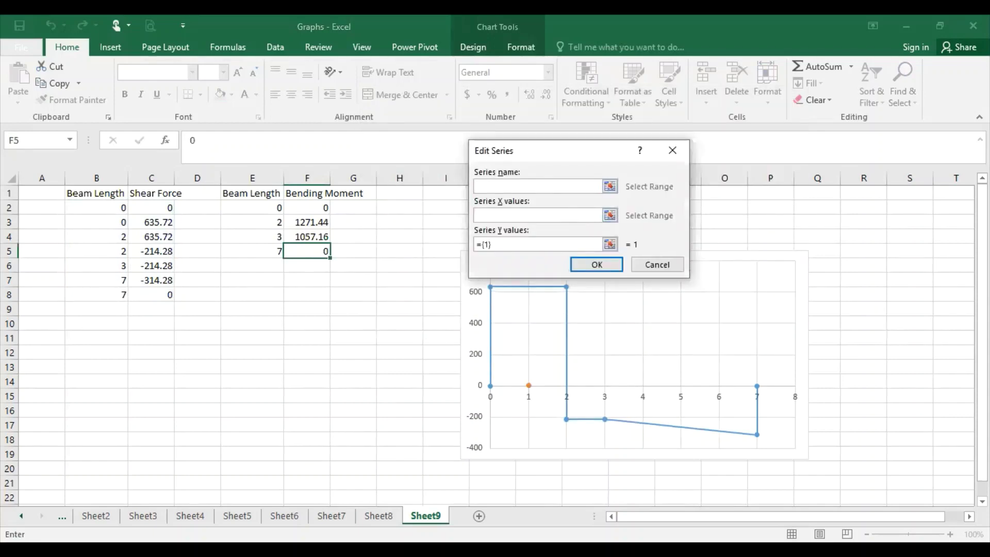
{"action": "type", "text": "Bending Moment Diagram"}
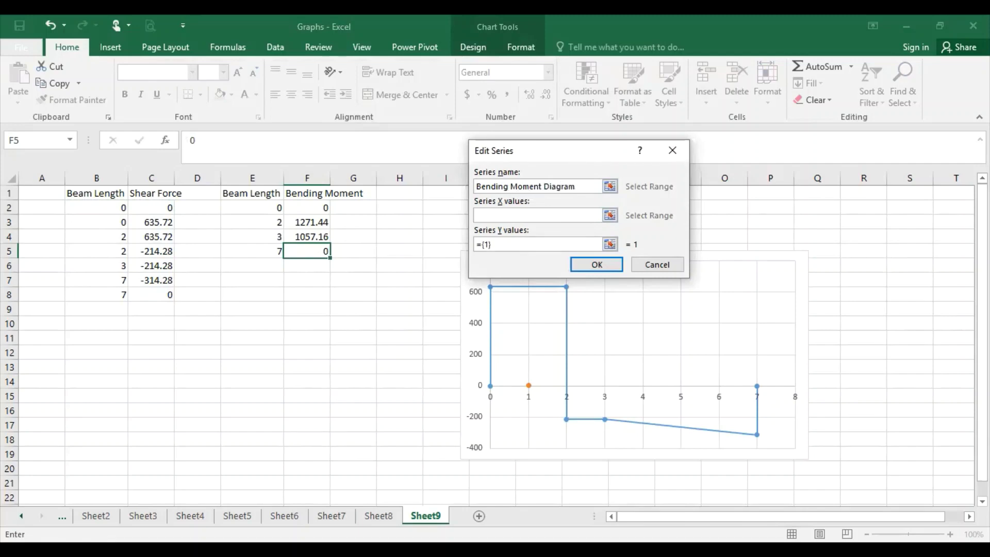
Use the beam lengths in E2:E5 as the Bending Moment Diagram series' X values.
{"action": "left_click", "coordinate": [610, 222]}
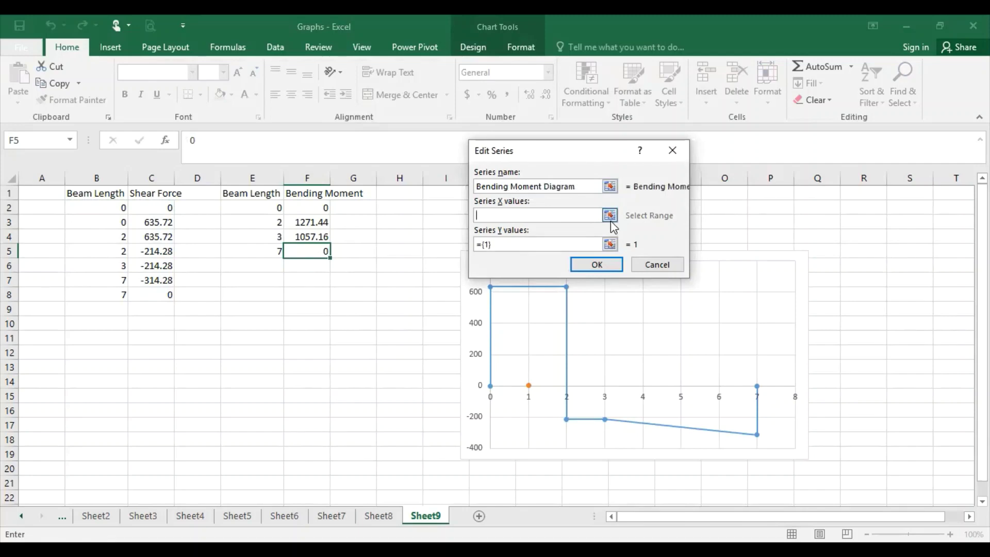
{"action": "left_click", "coordinate": [610, 217]}
{"action": "left_click", "coordinate": [253, 213]}
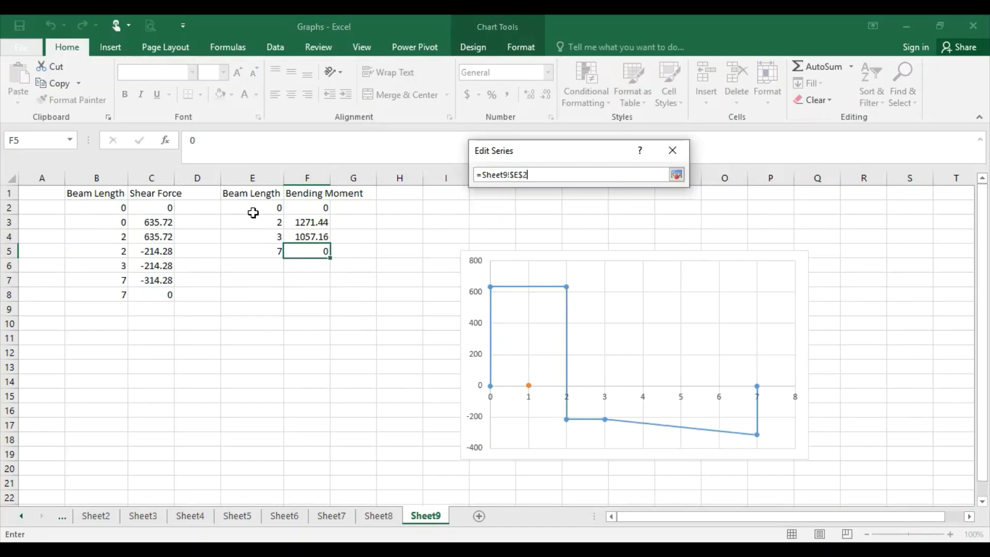
{"action": "left_click_drag", "start_coordinate": [252, 213], "coordinate": [278, 251]}
{"action": "left_click", "coordinate": [676, 175]}
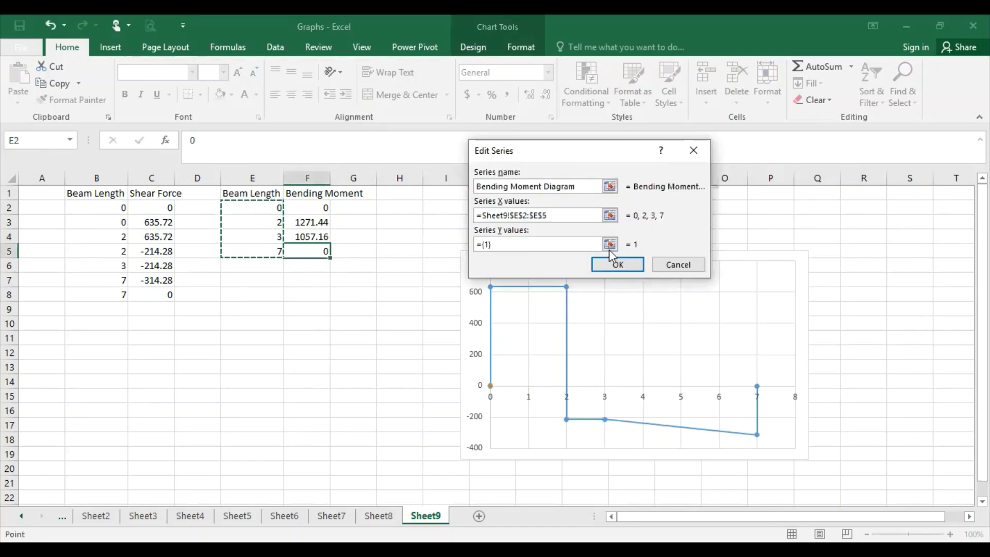
Use F2:F5 as the Bending Moment Diagram series' Y values and apply the data source to the chart.
{"action": "left_click", "coordinate": [610, 244]}
{"action": "left_click", "coordinate": [307, 212]}
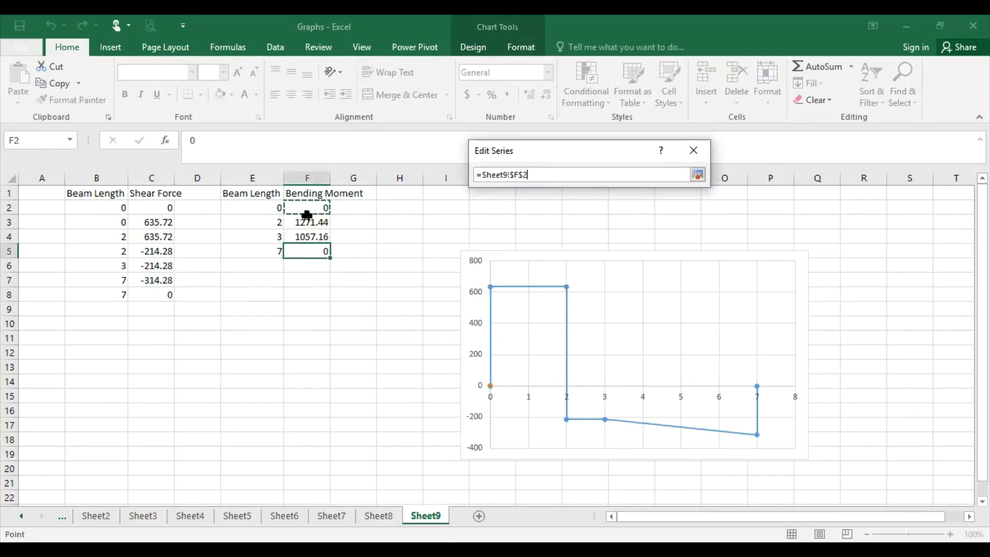
{"action": "left_click_drag", "start_coordinate": [308, 213], "coordinate": [307, 251]}
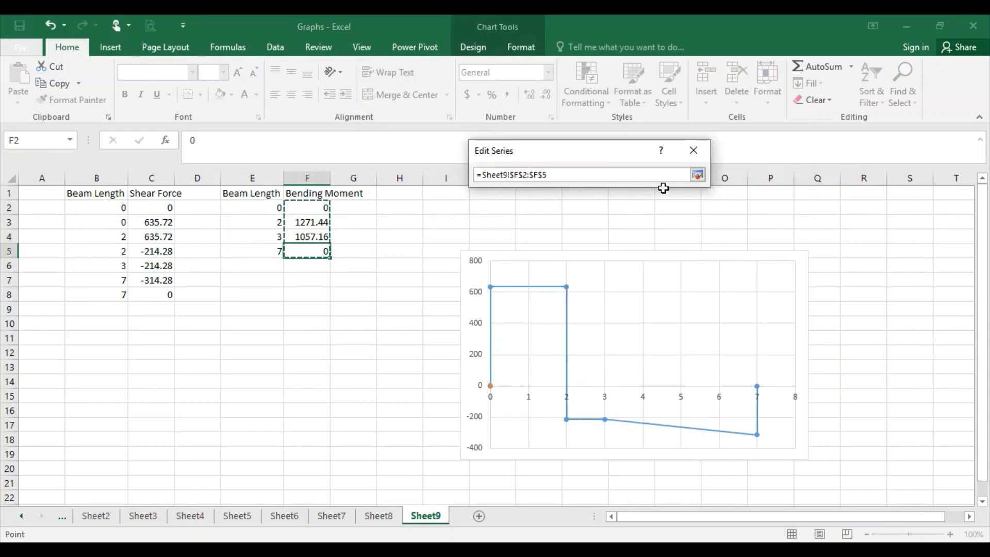
{"action": "left_click", "coordinate": [697, 175]}
{"action": "left_click", "coordinate": [619, 264]}
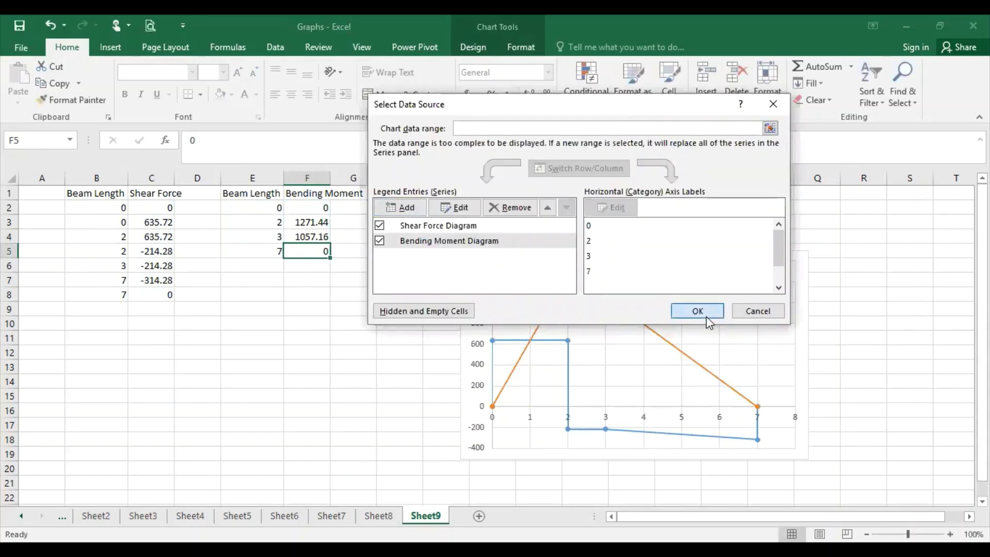
{"action": "left_click", "coordinate": [698, 310]}
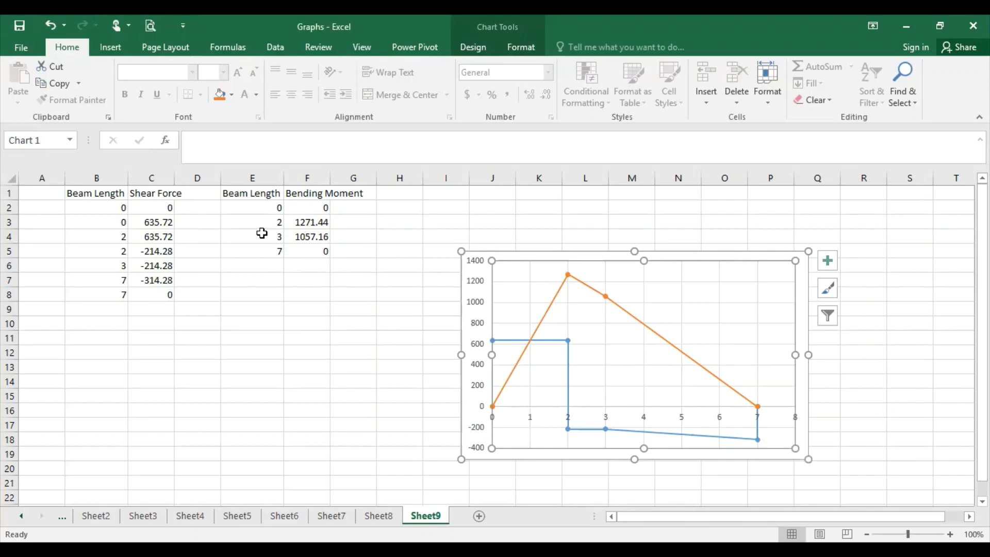
Enter the numbers 0, 1, 2, 3 and 4 down cells D5 to D9.
{"action": "left_click", "coordinate": [206, 231]}
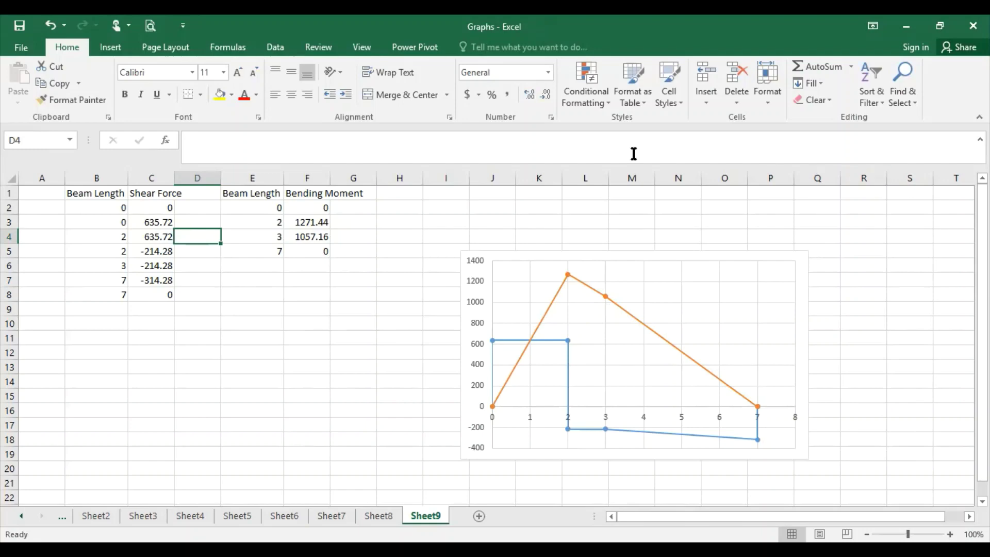
{"action": "left_click", "coordinate": [263, 251]}
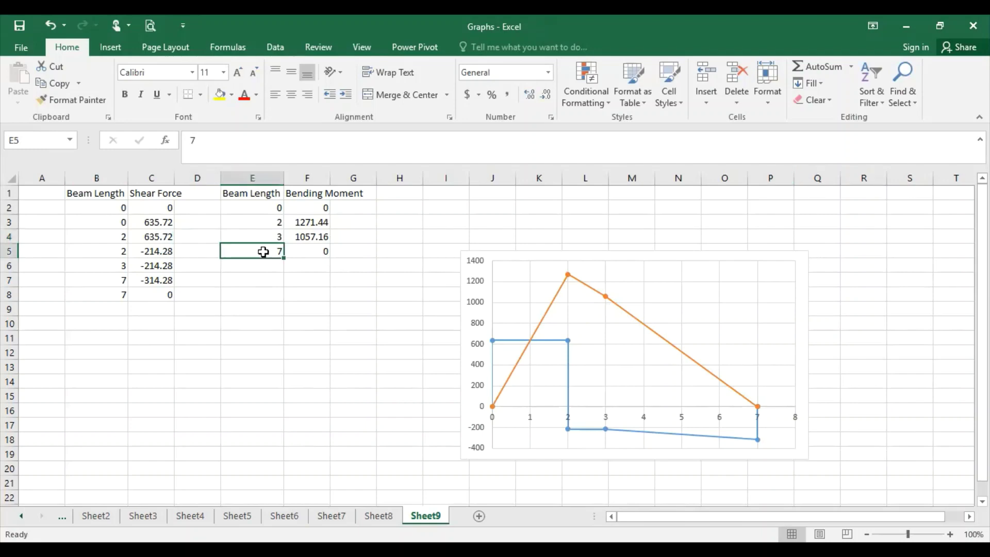
{"action": "left_click", "coordinate": [212, 250]}
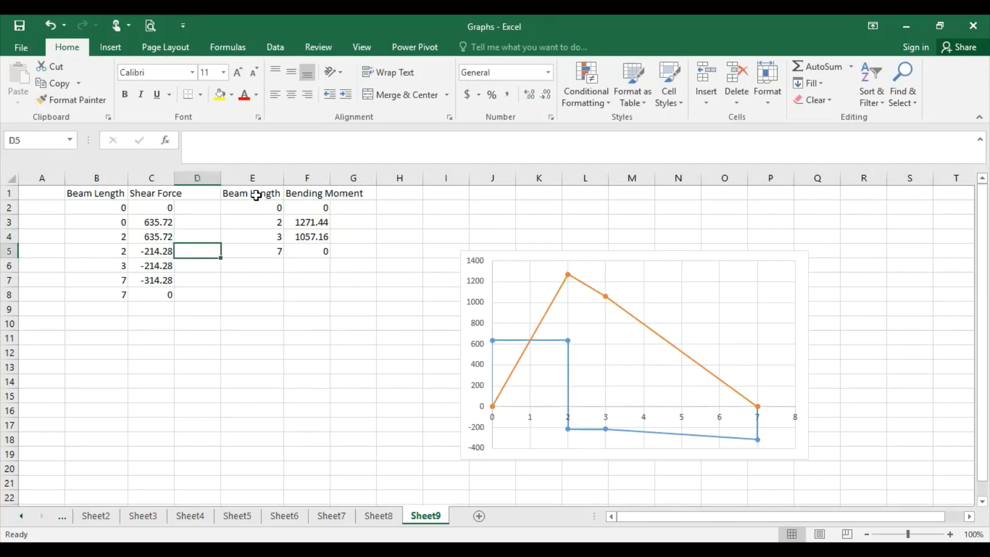
{"action": "type", "text": "0"}
{"action": "key", "text": "Return"}
{"action": "type", "text": "1"}
{"action": "key", "text": "Return"}
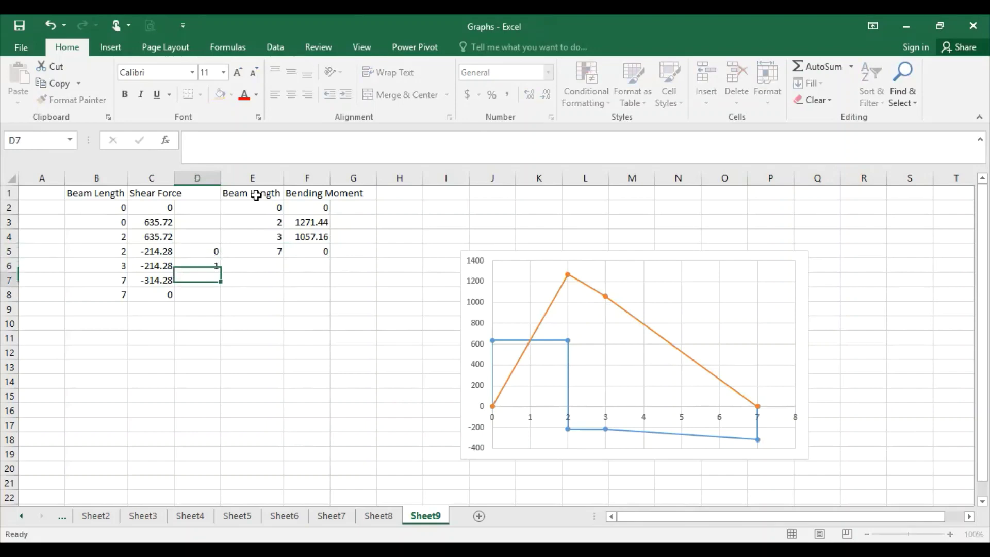
{"action": "type", "text": "2"}
{"action": "key", "text": "Return"}
{"action": "type", "text": "3"}
{"action": "key", "text": "Return"}
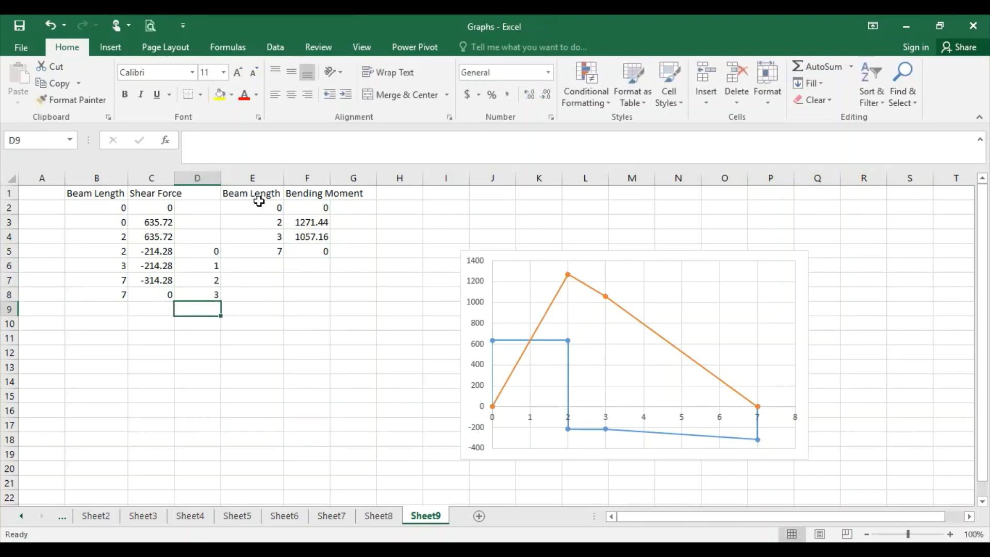
{"action": "type", "text": "4"}
{"action": "key", "text": "Return"}
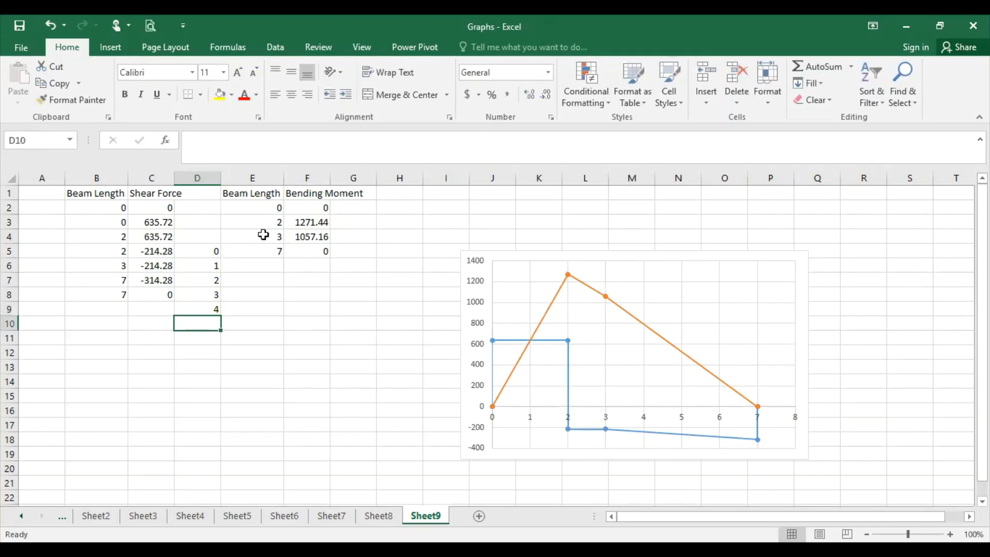
Enter the beam lengths 3, 4, 5, 6 and 7 down cells E5 to E9 of the bending moment table.
{"action": "left_click", "coordinate": [267, 255]}
{"action": "type", "text": "3"}
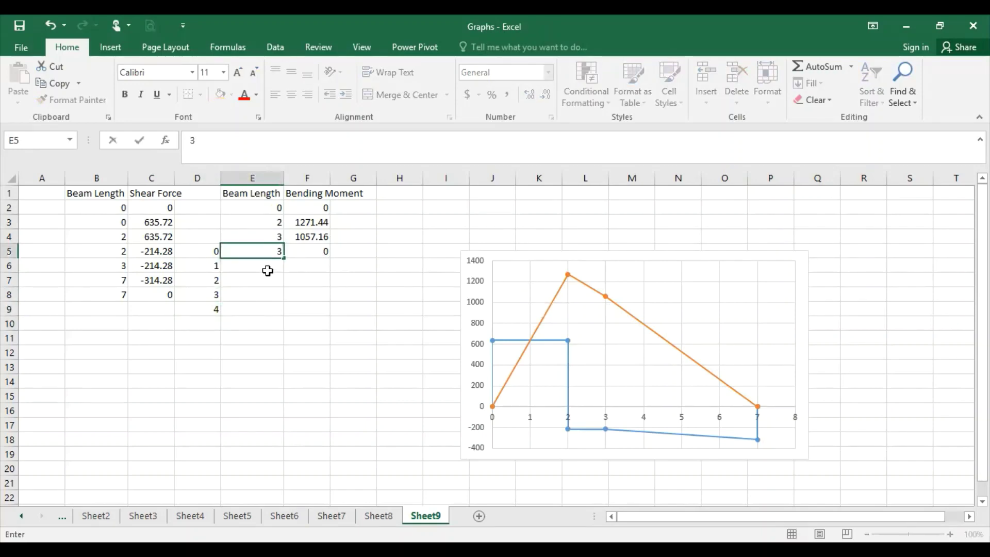
{"action": "key", "text": "Return"}
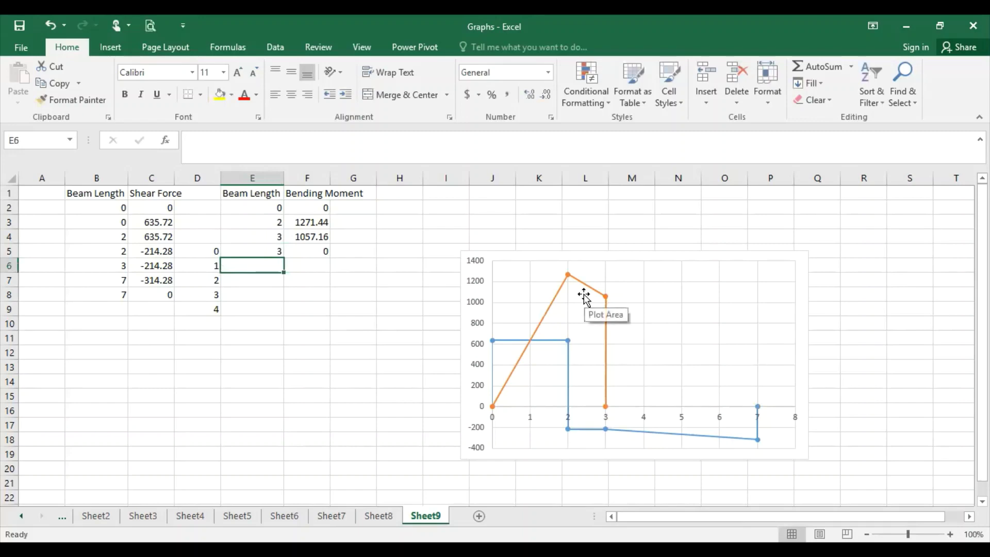
{"action": "type", "text": "1"}
{"action": "key", "text": "Return"}
{"action": "key", "text": "BackSpace"}
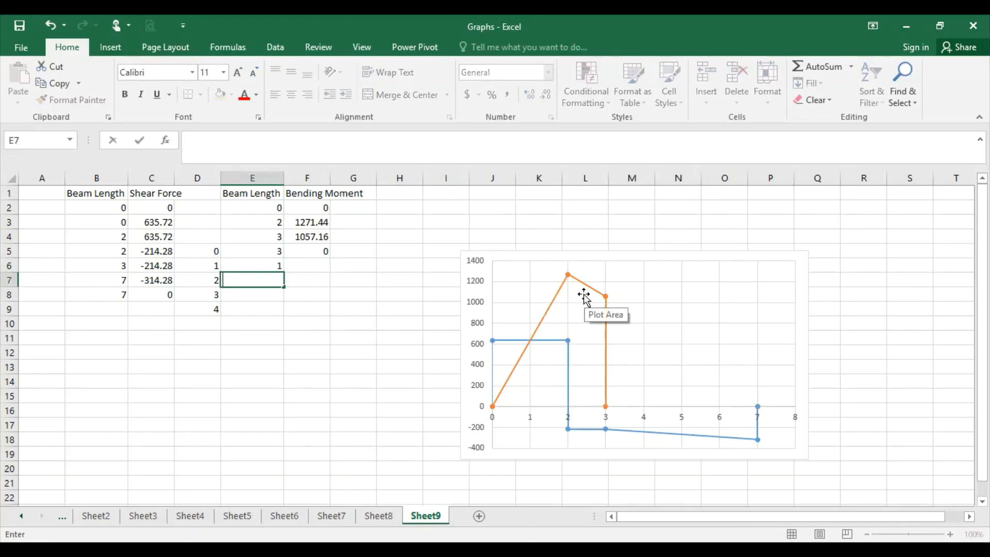
{"action": "key", "text": "Up"}
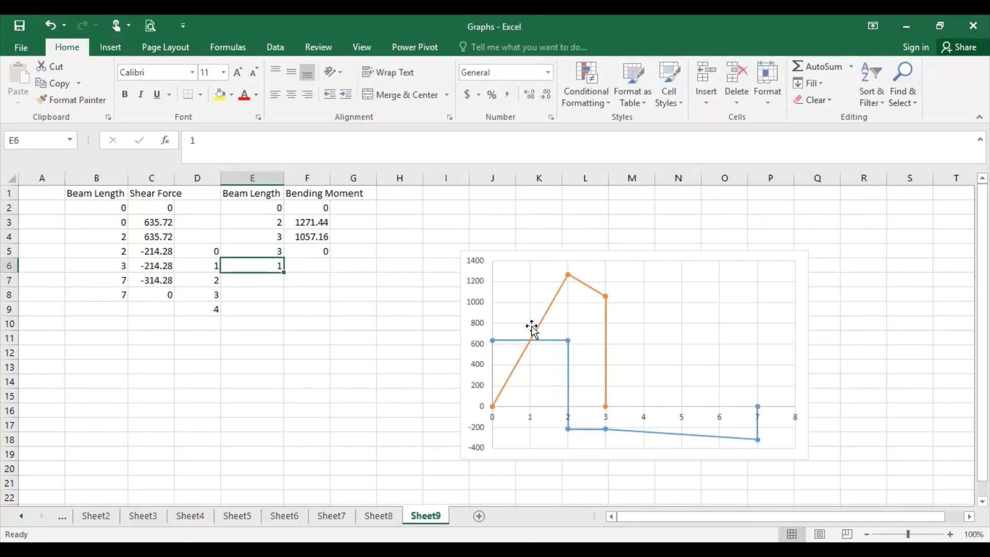
{"action": "type", "text": "4"}
{"action": "key", "text": "Return"}
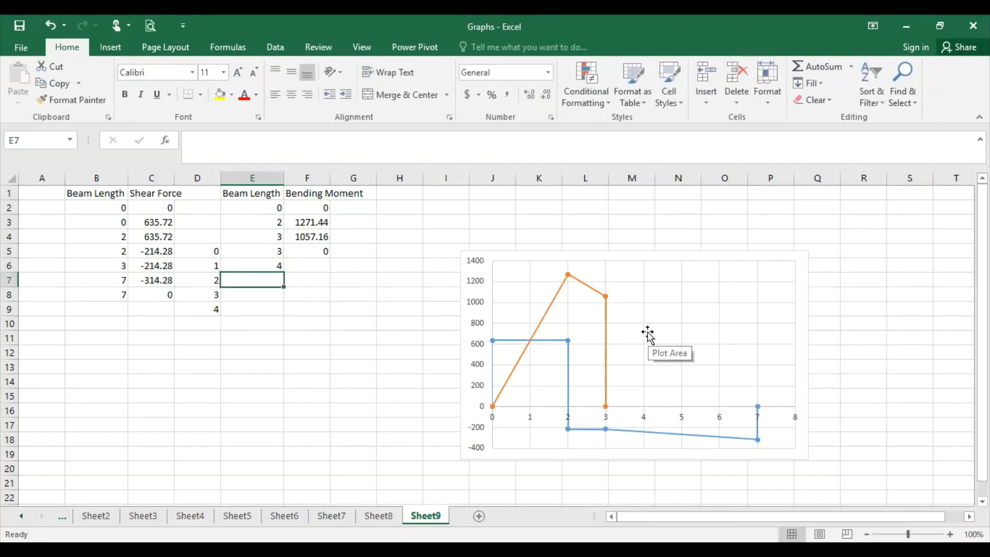
{"action": "type", "text": "5"}
{"action": "key", "text": "Return"}
{"action": "type", "text": "6"}
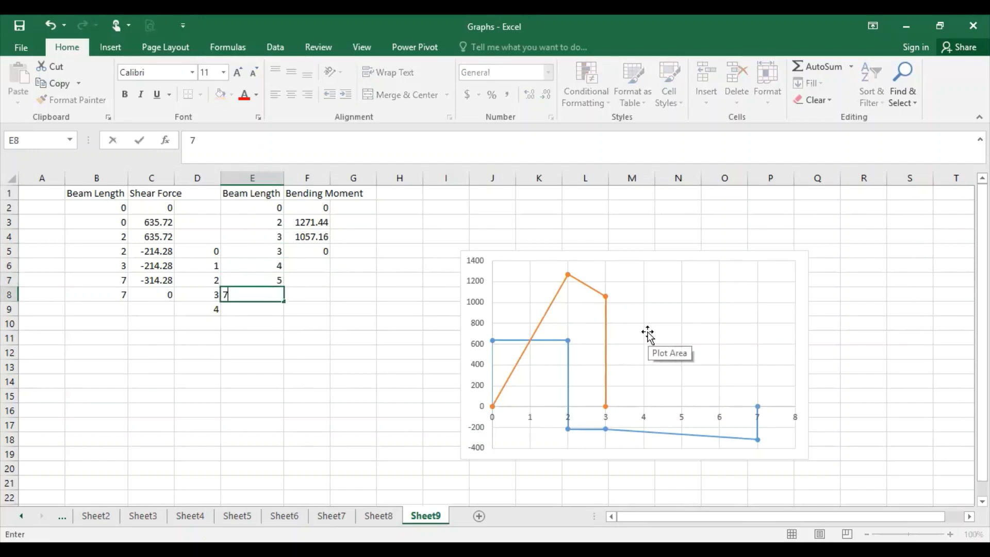
{"action": "key", "text": "BackSpace"}
{"action": "key", "text": "Return"}
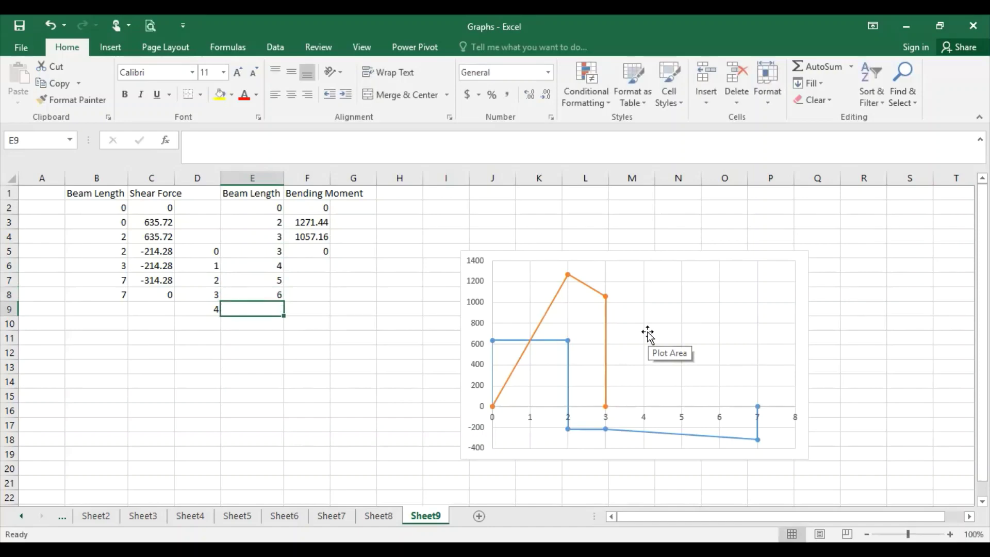
{"action": "type", "text": "7"}
{"action": "key", "text": "Return"}
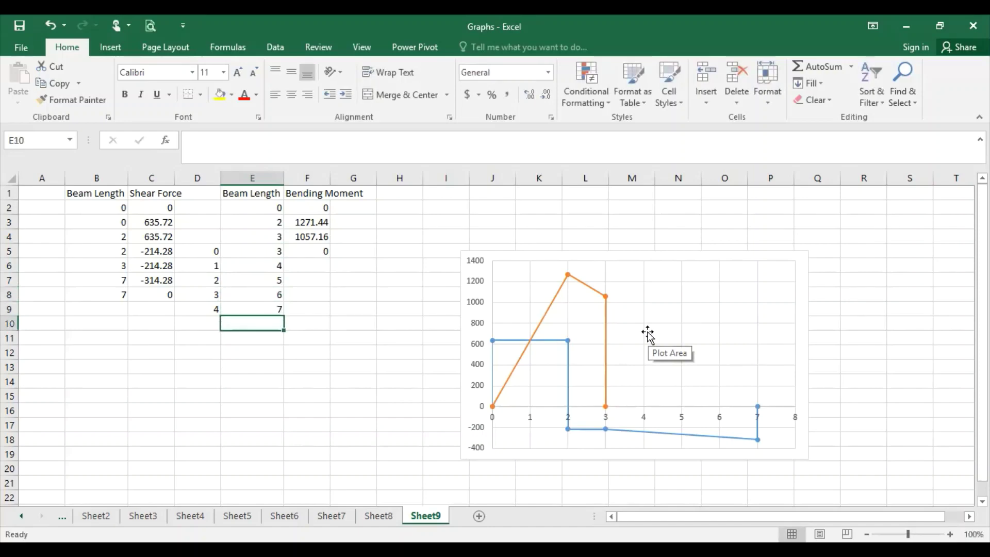
Begin the bending moment formula in cell F5 with =1057.16-(214.28*D5).
{"action": "left_click", "coordinate": [301, 249]}
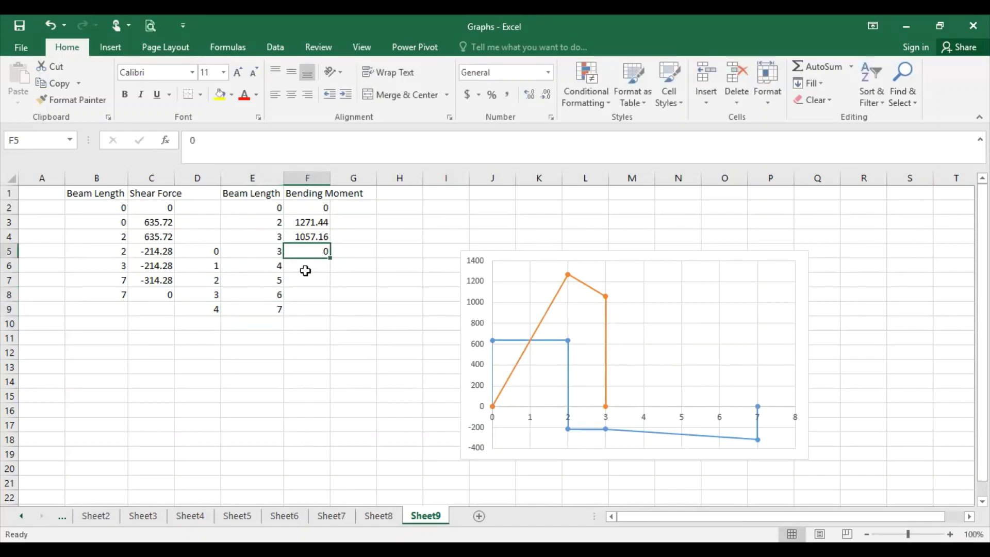
{"action": "left_click", "coordinate": [307, 269]}
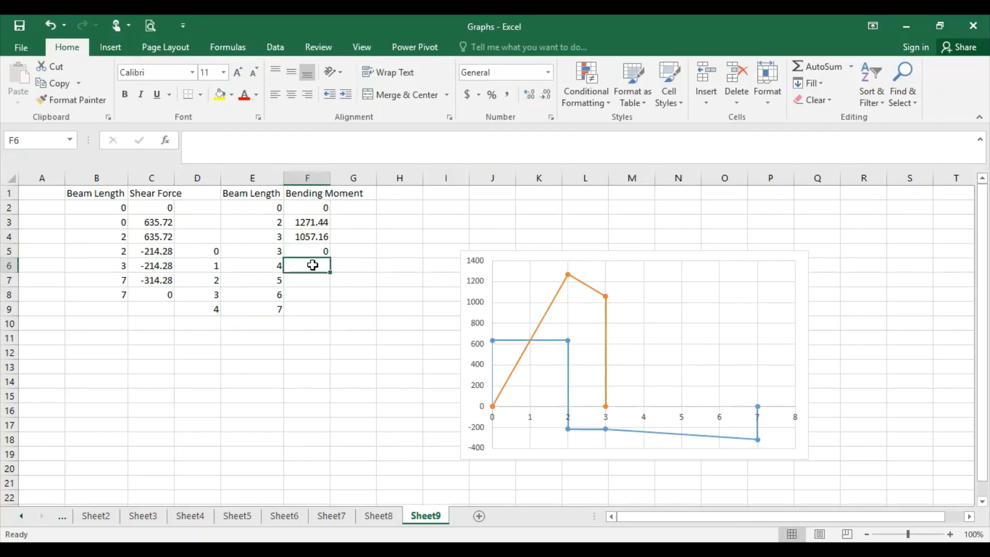
{"action": "left_click", "coordinate": [315, 252]}
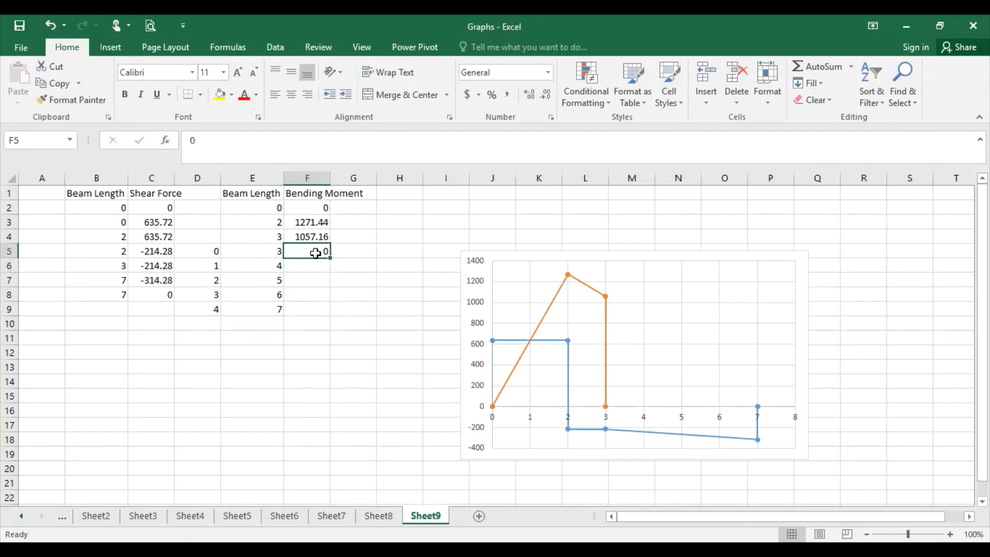
{"action": "type", "text": "="}
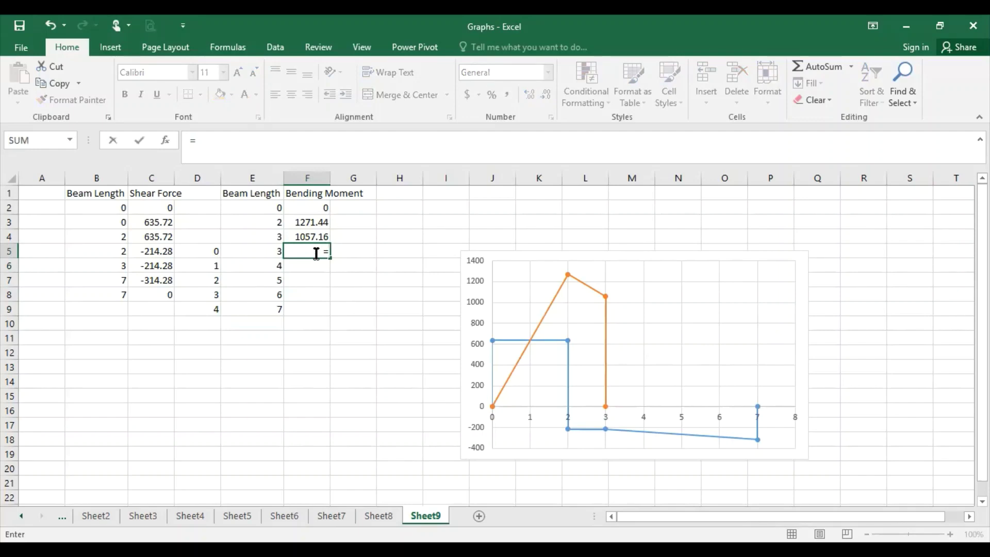
{"action": "type", "text": "1057.16-("}
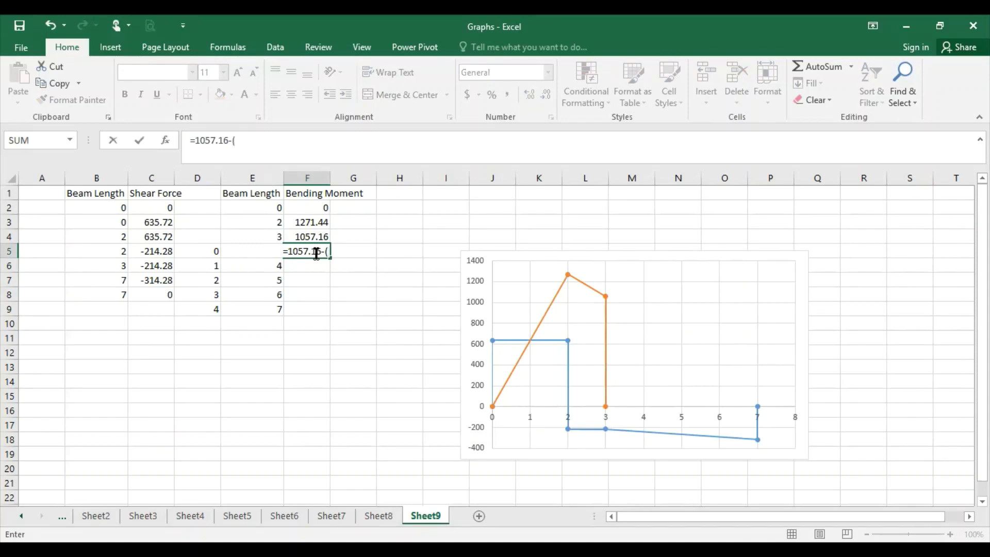
{"action": "type", "text": "214.28*"}
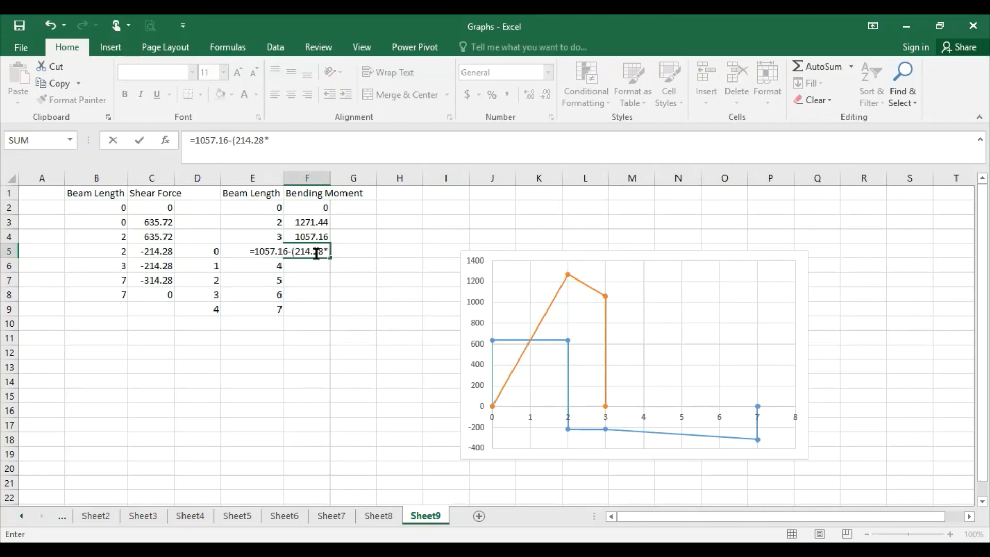
{"action": "left_click", "coordinate": [203, 251]}
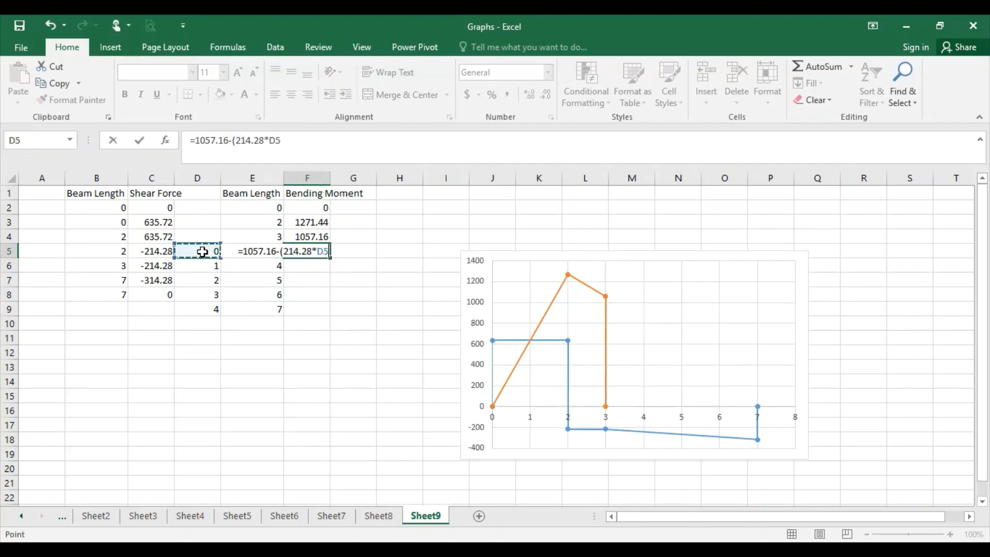
{"action": "type", "text": ")"}
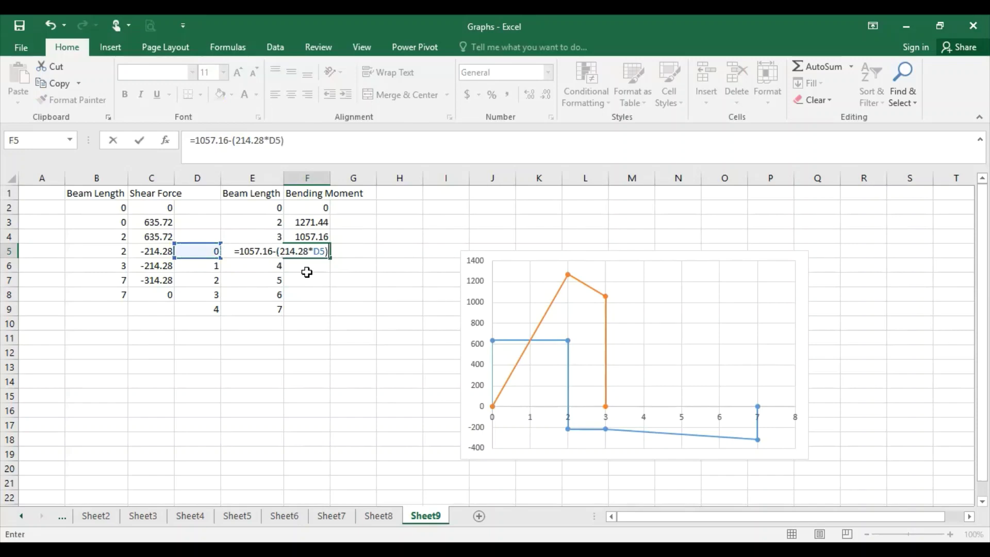
Complete the F5 formula with -(12.5*(D5^2)) and fill it down to F9.
{"action": "type", "text": "-(12.5"}
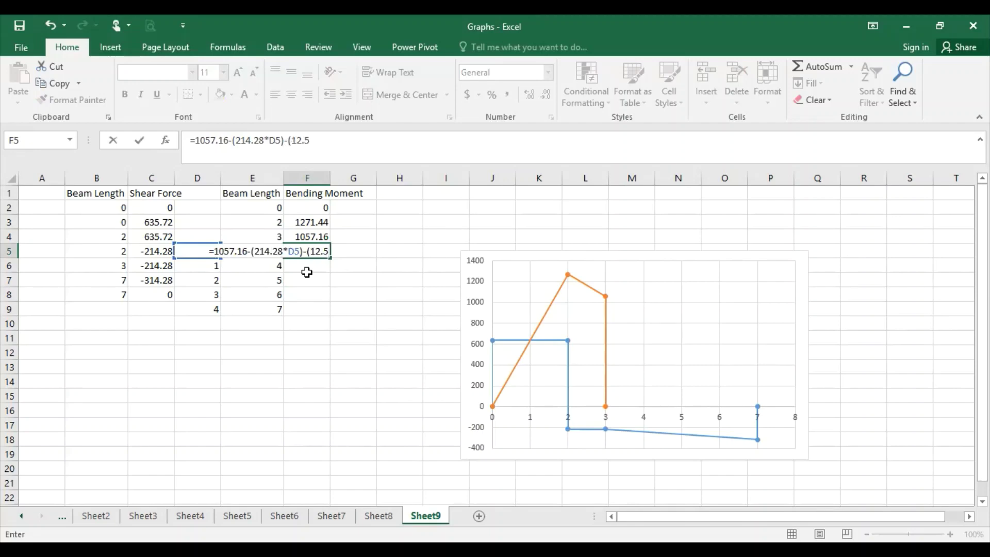
{"action": "type", "text": "*"}
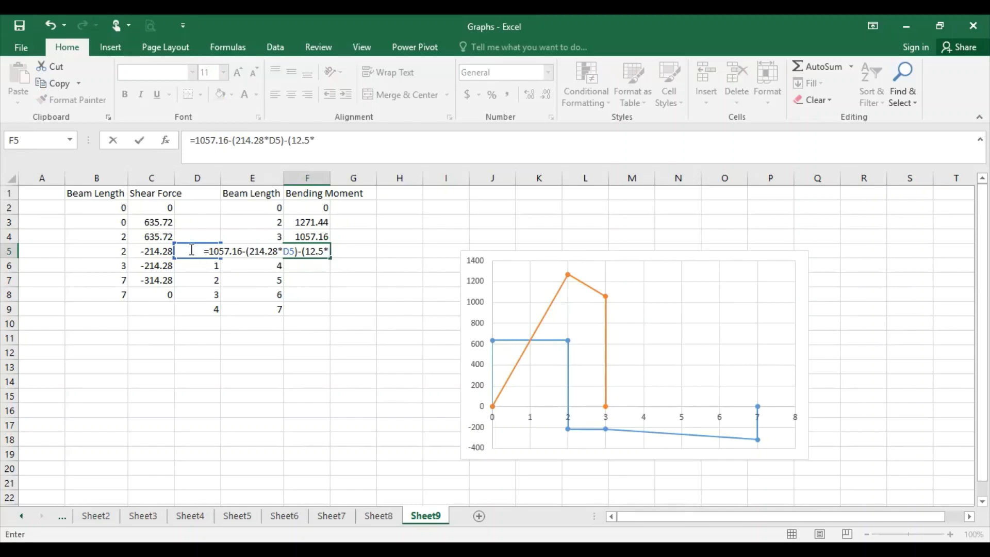
{"action": "type", "text": "D"}
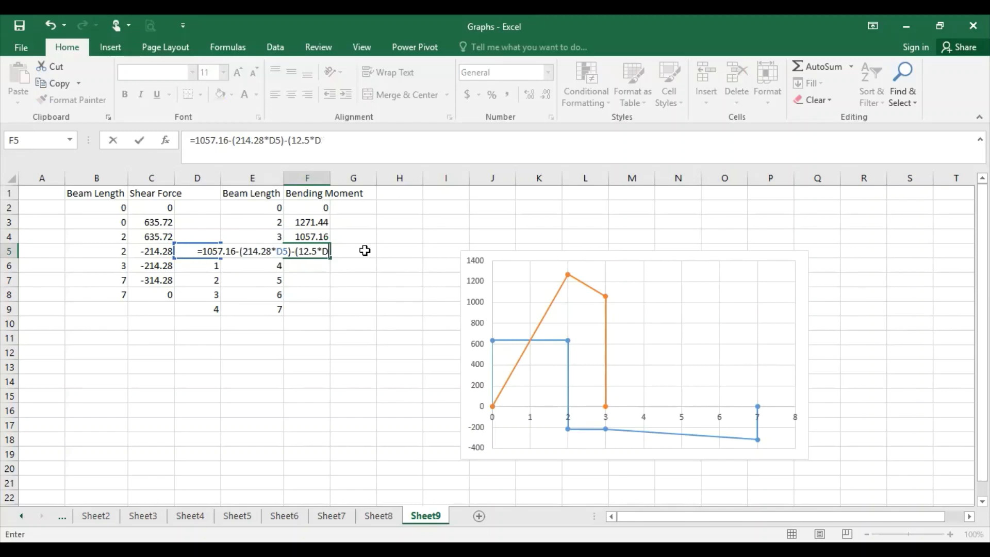
{"action": "type", "text": "5"}
{"action": "key", "text": "BackSpace"}
{"action": "type", "text": "5"}
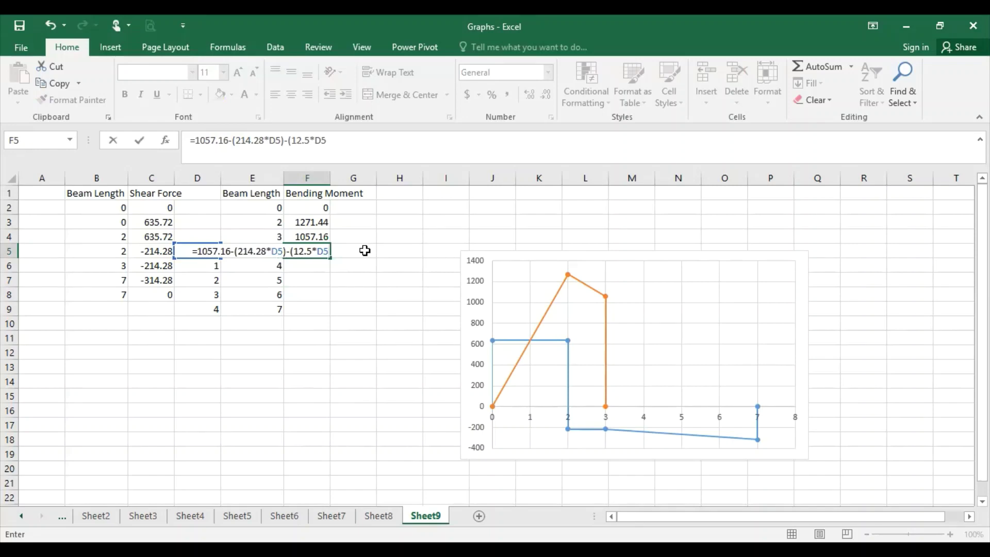
{"action": "left_click", "coordinate": [317, 251]}
{"action": "type", "text": "("}
{"action": "left_click_drag", "start_coordinate": [320, 251], "coordinate": [328, 251]}
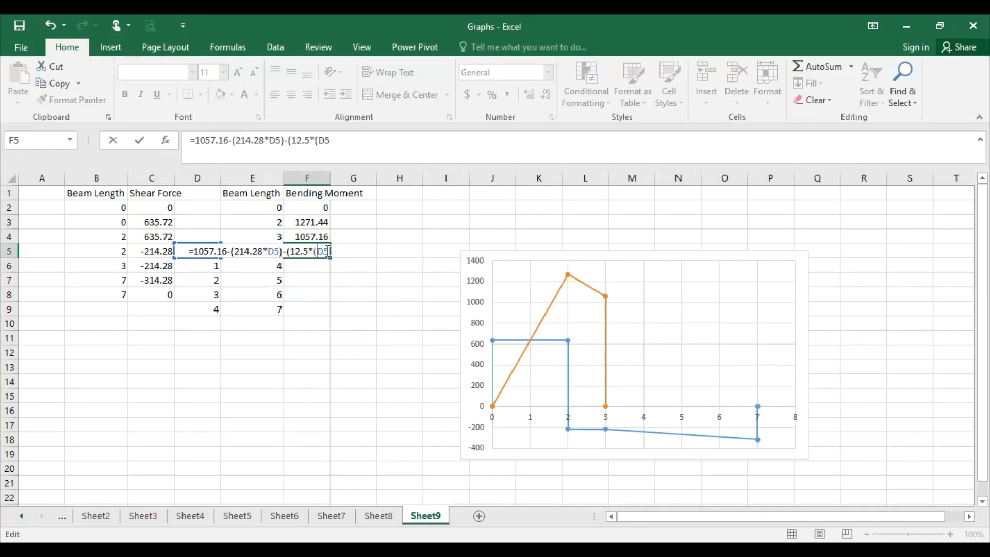
{"action": "left_click", "coordinate": [326, 252]}
{"action": "type", "text": "^"}
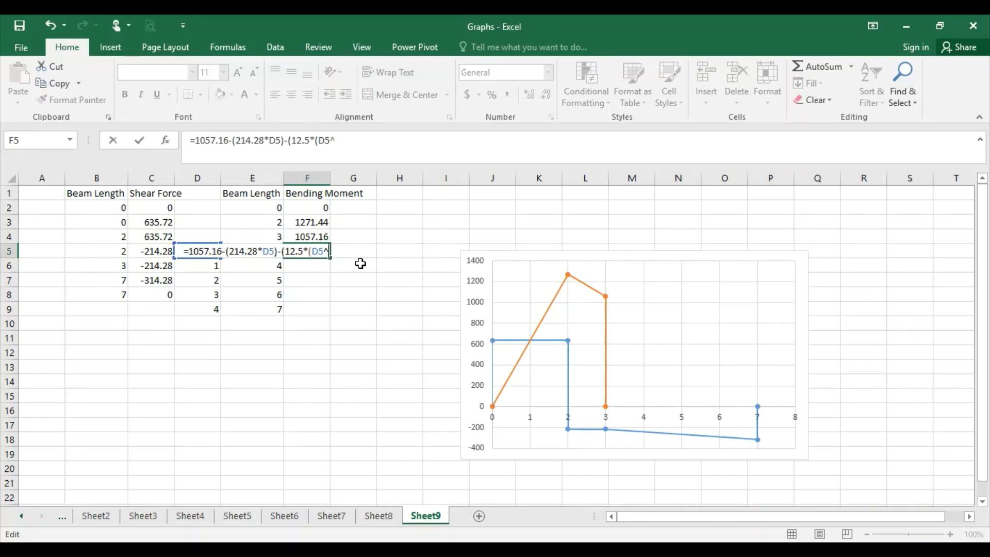
{"action": "type", "text": "2))"}
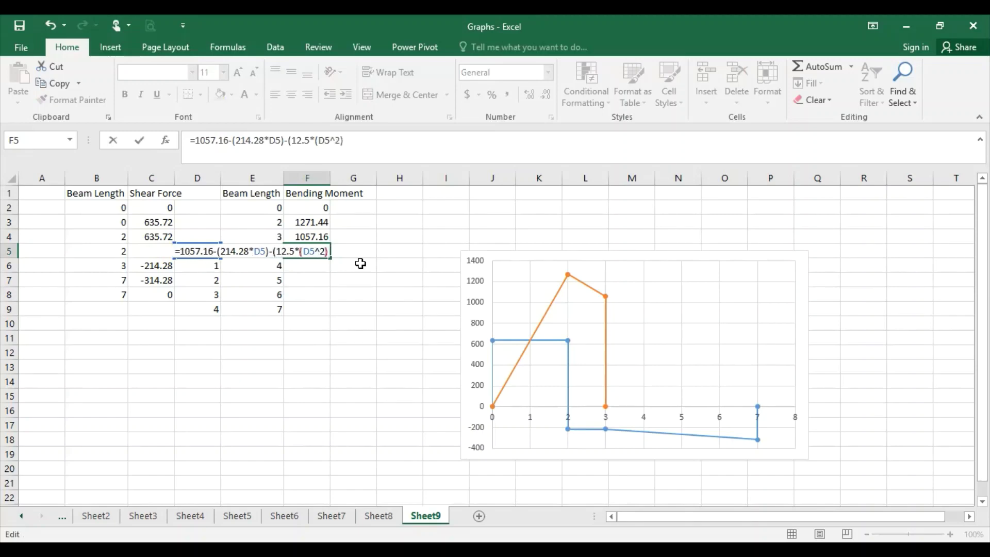
{"action": "key", "text": "Return"}
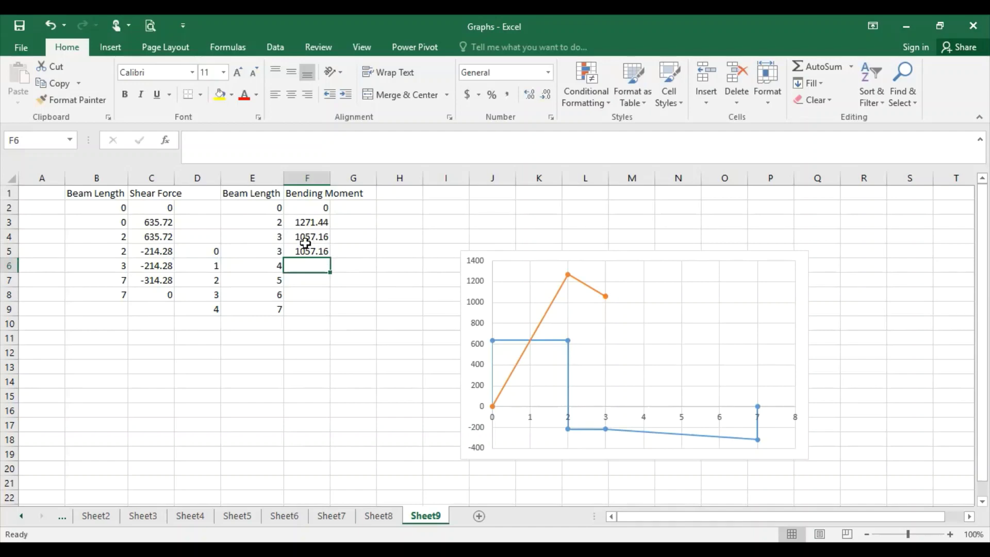
{"action": "left_click", "coordinate": [320, 255]}
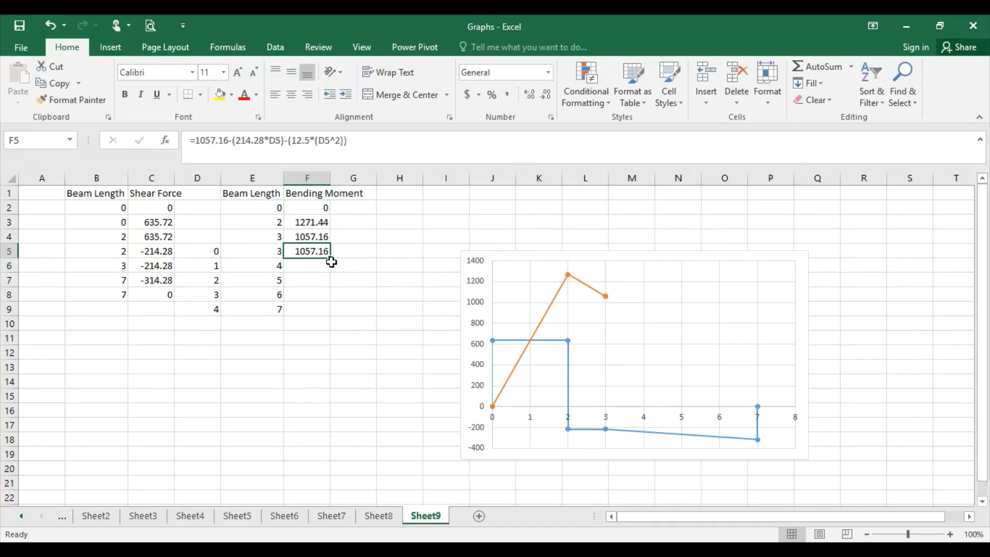
{"action": "left_click_drag", "start_coordinate": [330, 258], "coordinate": [316, 314]}
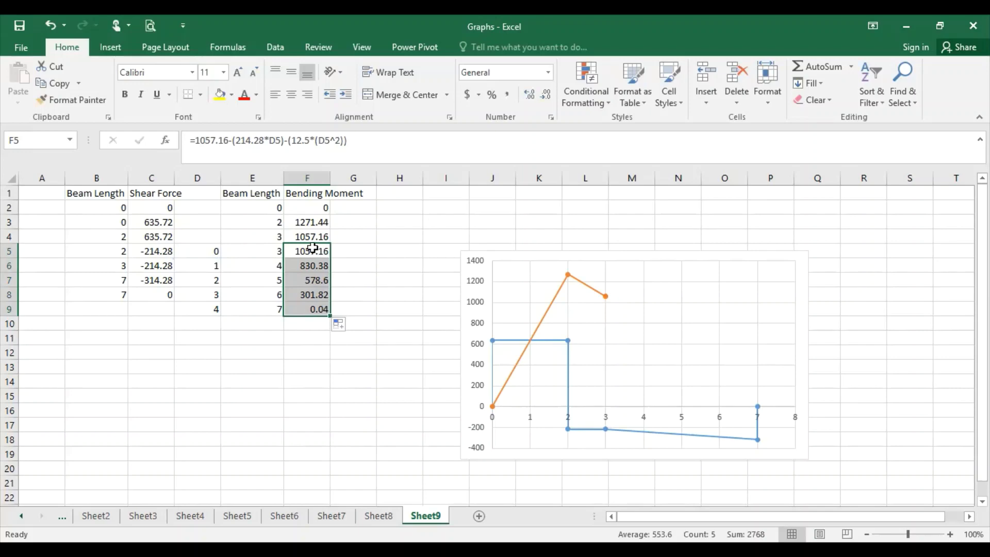
Edit the chart's Bending Moment Diagram series to use the beam lengths in E2:E9 as its X values.
{"action": "right_click", "coordinate": [629, 331]}
{"action": "left_click", "coordinate": [679, 407]}
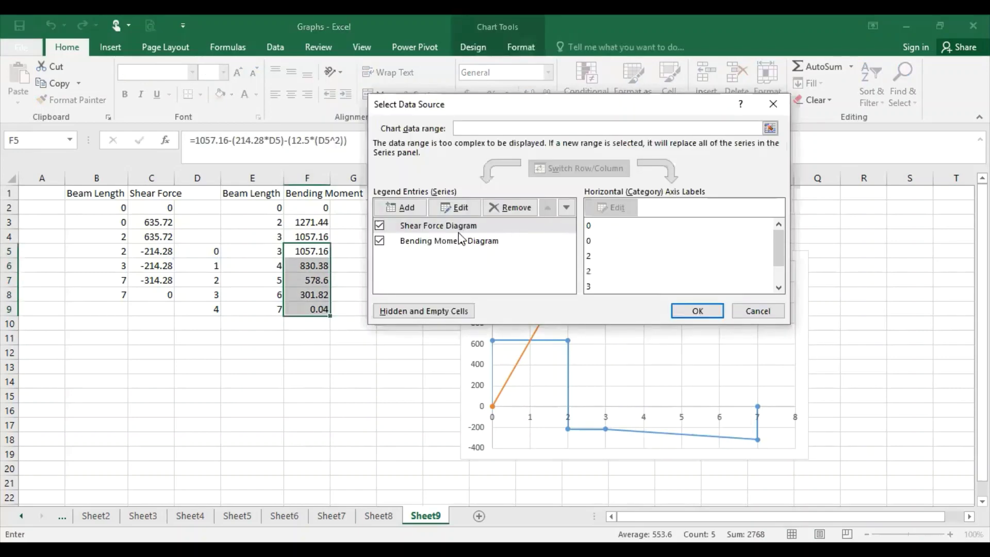
{"action": "left_click", "coordinate": [458, 238]}
{"action": "left_click", "coordinate": [454, 207]}
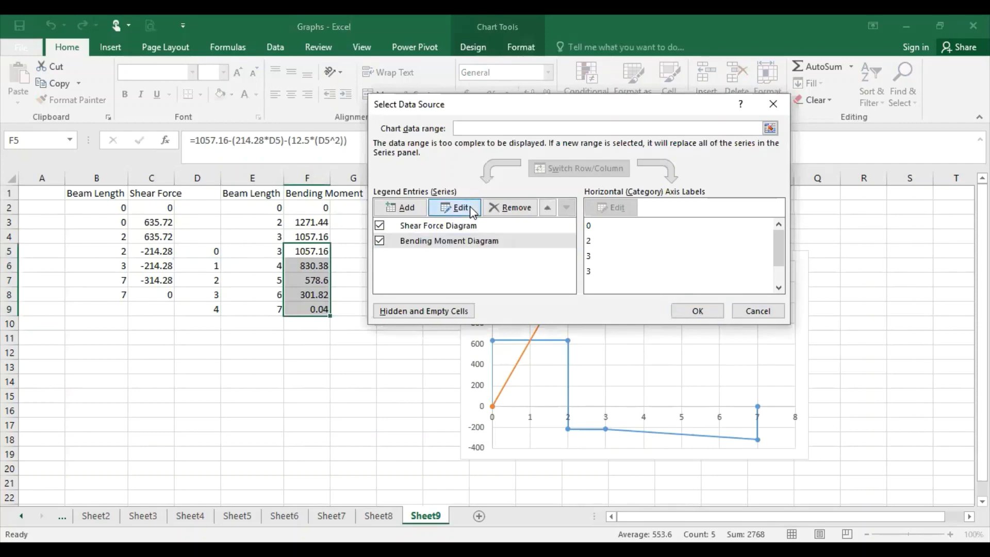
{"action": "left_click", "coordinate": [600, 215]}
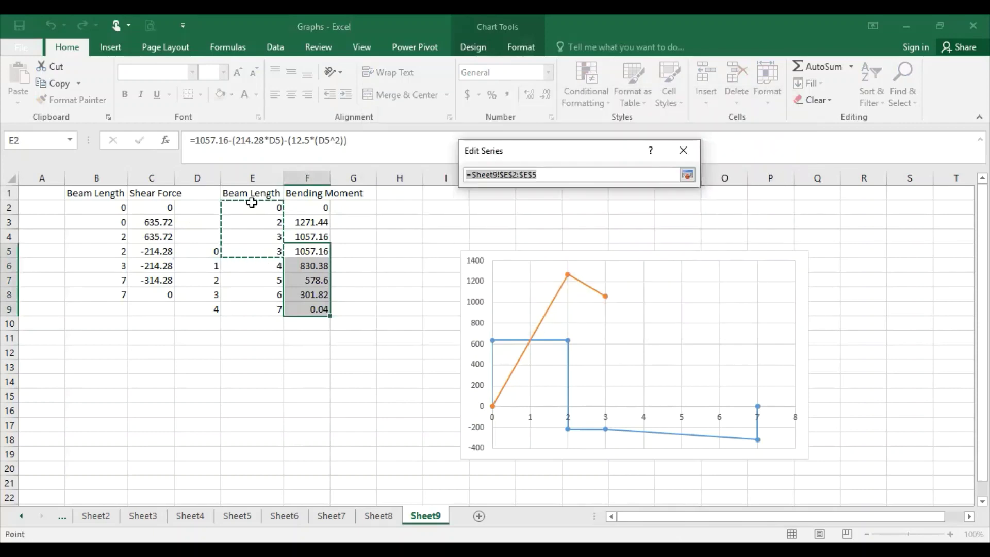
{"action": "left_click_drag", "start_coordinate": [252, 206], "coordinate": [252, 310]}
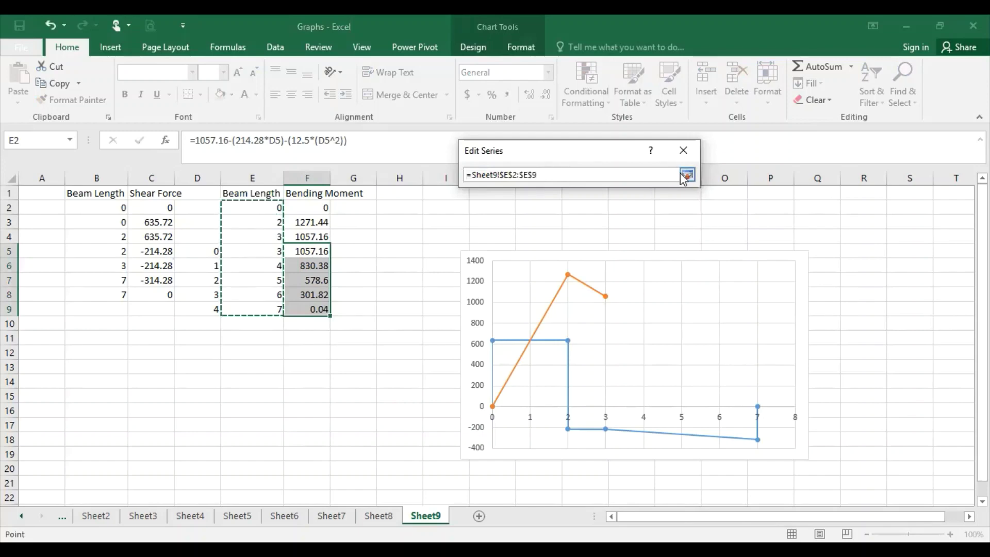
{"action": "left_click", "coordinate": [687, 176]}
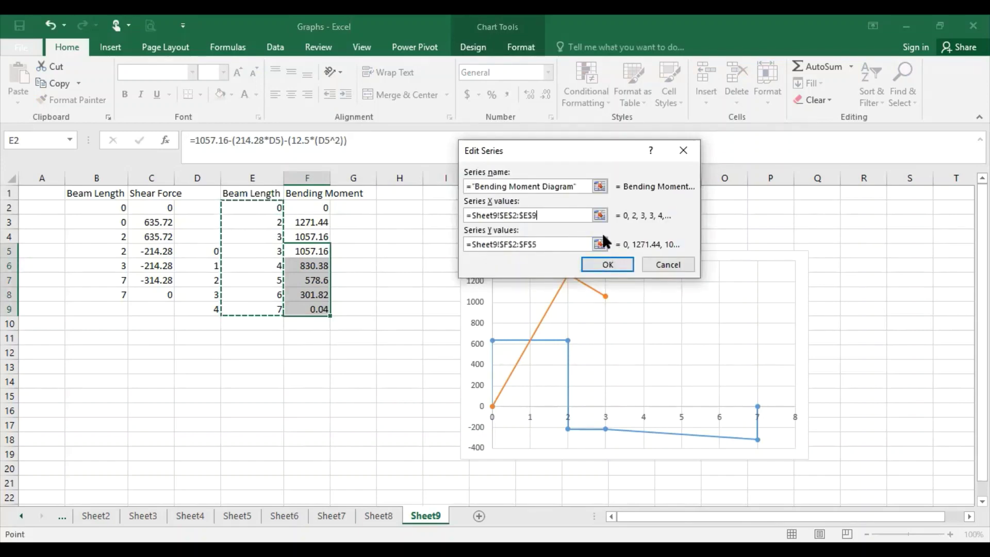
Set the Bending Moment Diagram series' Y values to F2:F9, apply the data source and deselect the chart.
{"action": "left_click", "coordinate": [600, 244]}
{"action": "left_click_drag", "start_coordinate": [307, 206], "coordinate": [307, 309]}
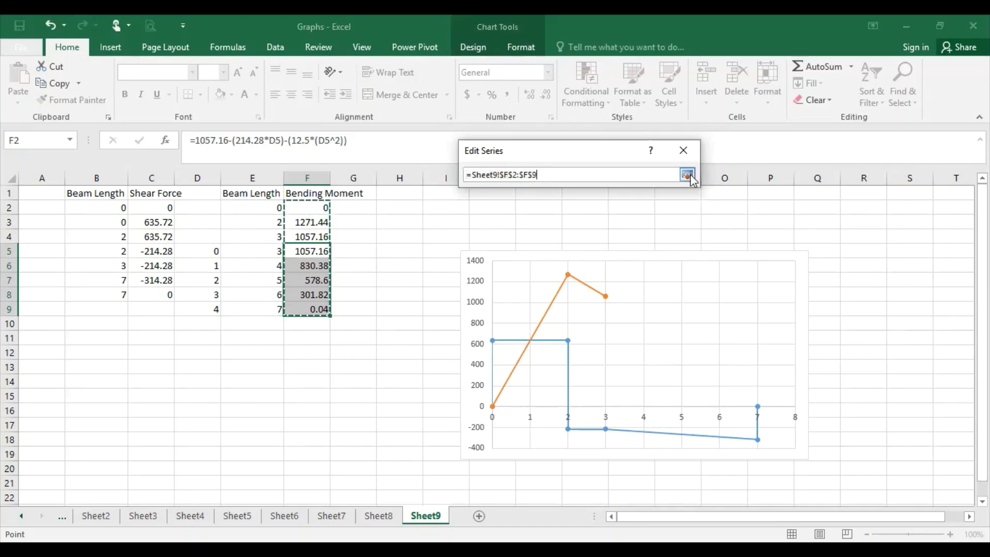
{"action": "left_click", "coordinate": [686, 176]}
{"action": "left_click", "coordinate": [603, 265]}
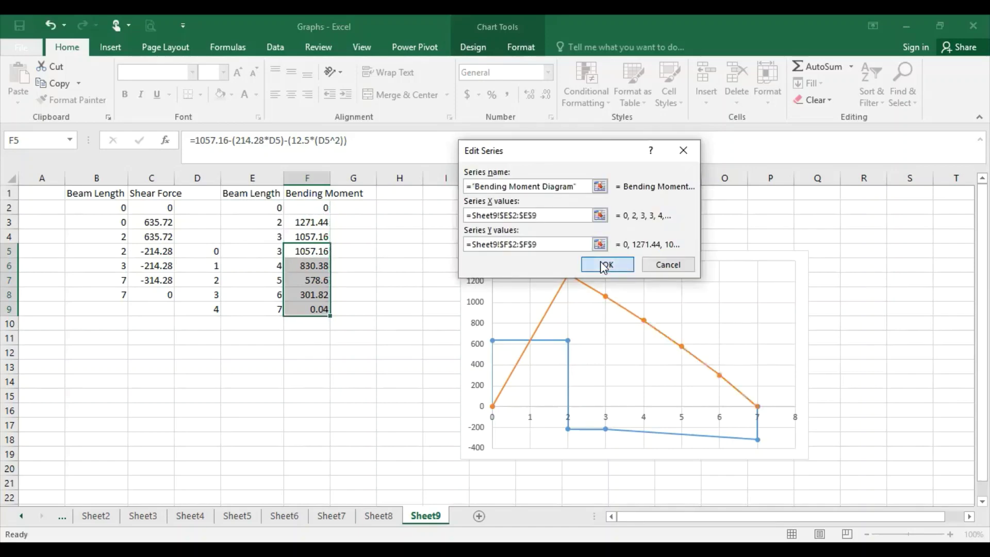
{"action": "left_click", "coordinate": [694, 312]}
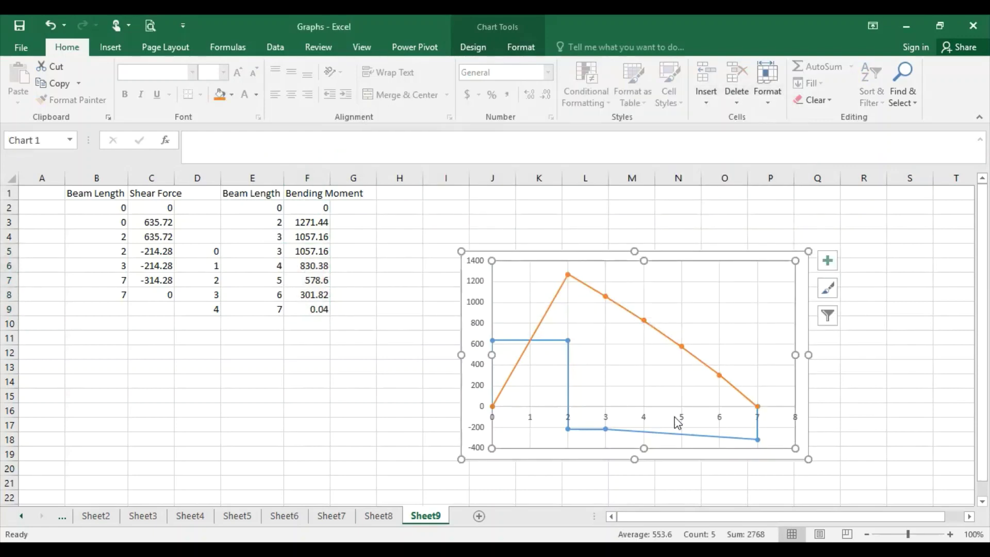
{"action": "left_click", "coordinate": [206, 265]}
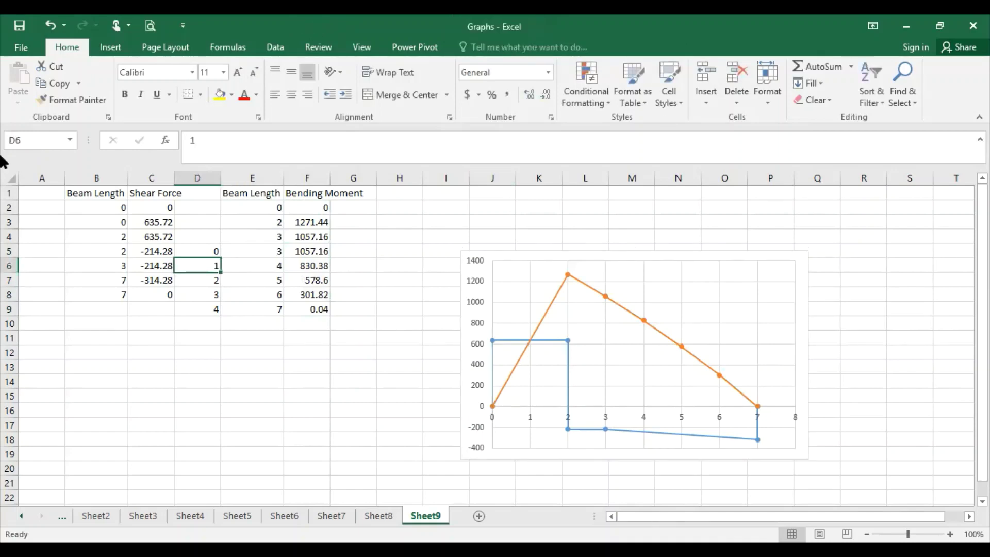
Replace the distances in D6:D9 with 0.25, 0.5, 0.75 and 1.
{"action": "type", "text": "0."}
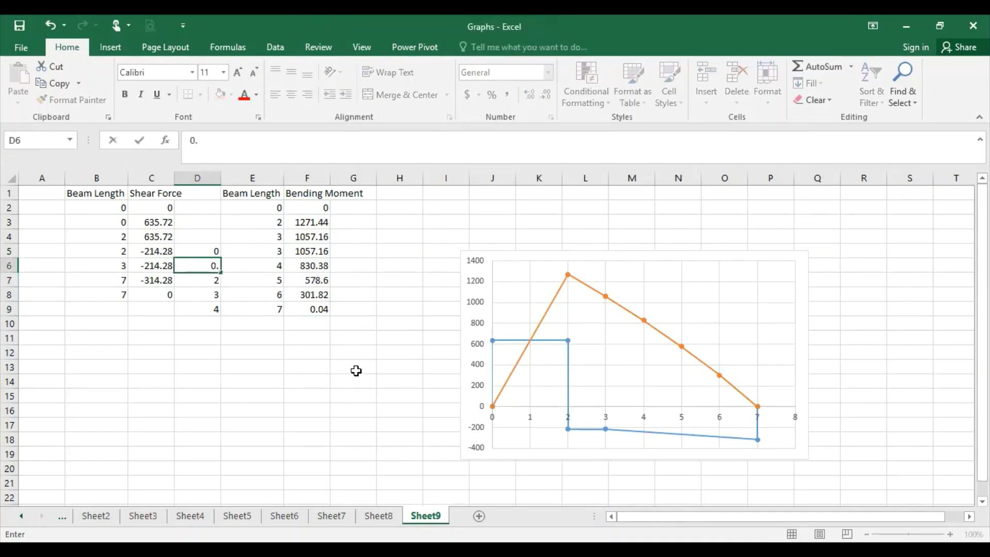
{"action": "type", "text": "25"}
{"action": "key", "text": "Return"}
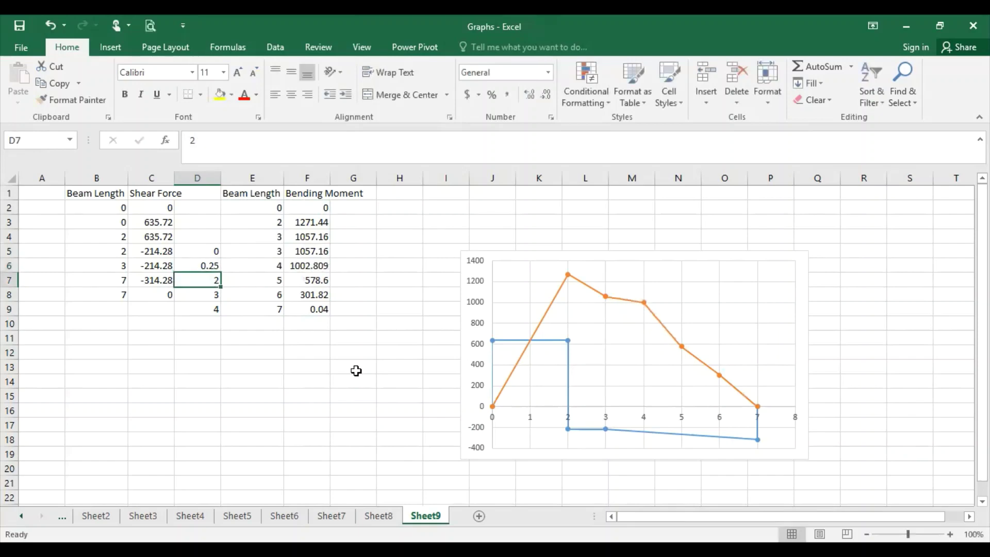
{"action": "type", "text": "0."}
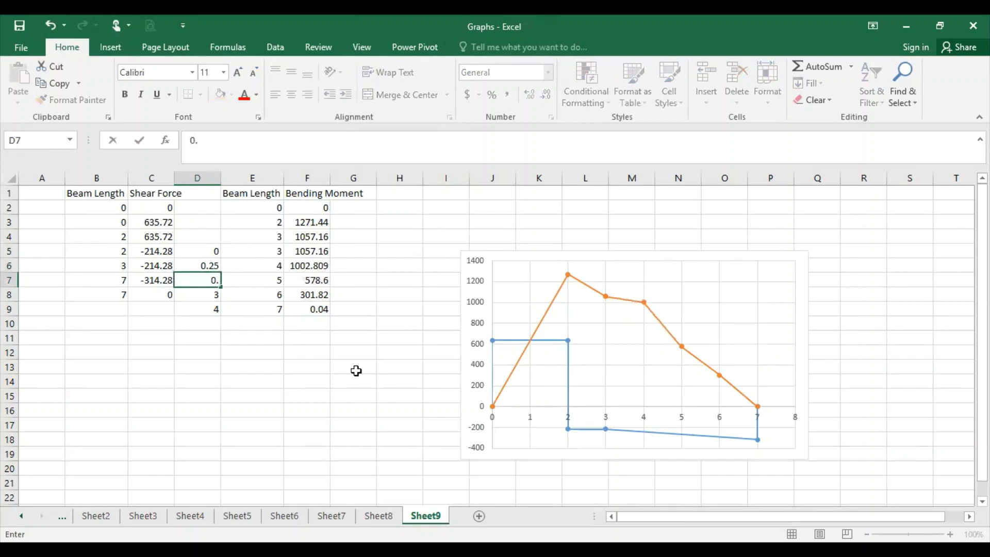
{"action": "type", "text": "5"}
{"action": "key", "text": "Return"}
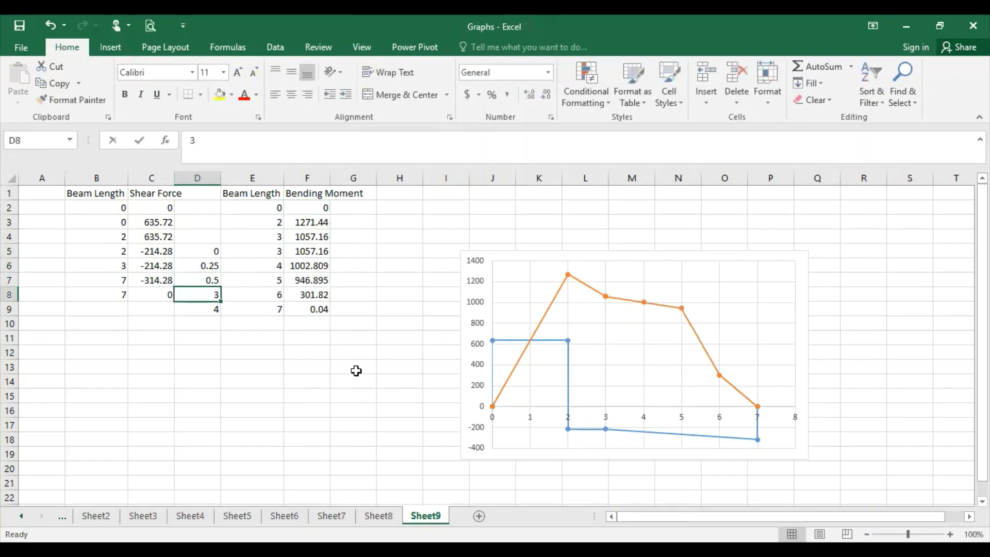
{"action": "type", "text": "0.75"}
{"action": "key", "text": "Return"}
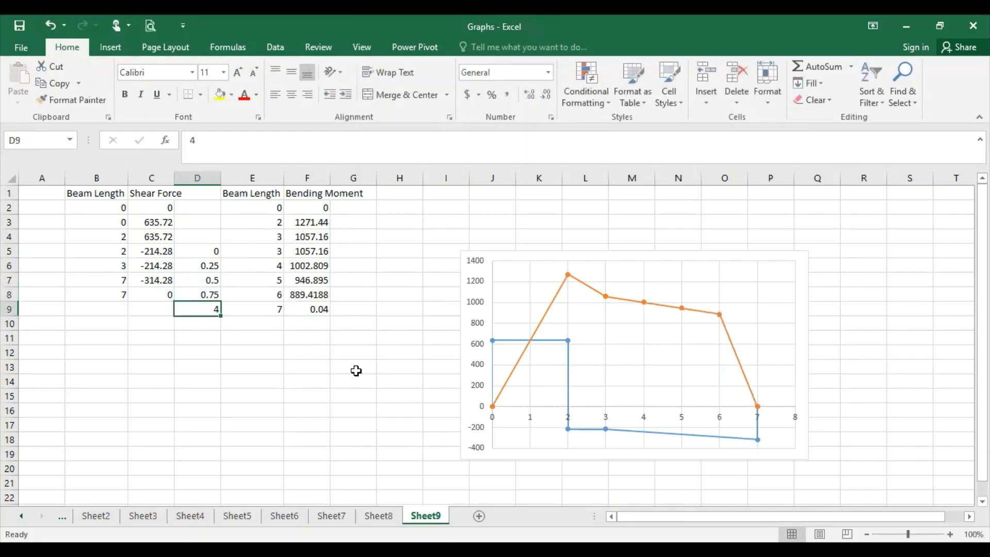
{"action": "type", "text": "1"}
{"action": "key", "text": "Return"}
Extend the column D distances by entering 1.25, 1.5, 1.75 and 2 in D10:D13.
{"action": "type", "text": "1"}
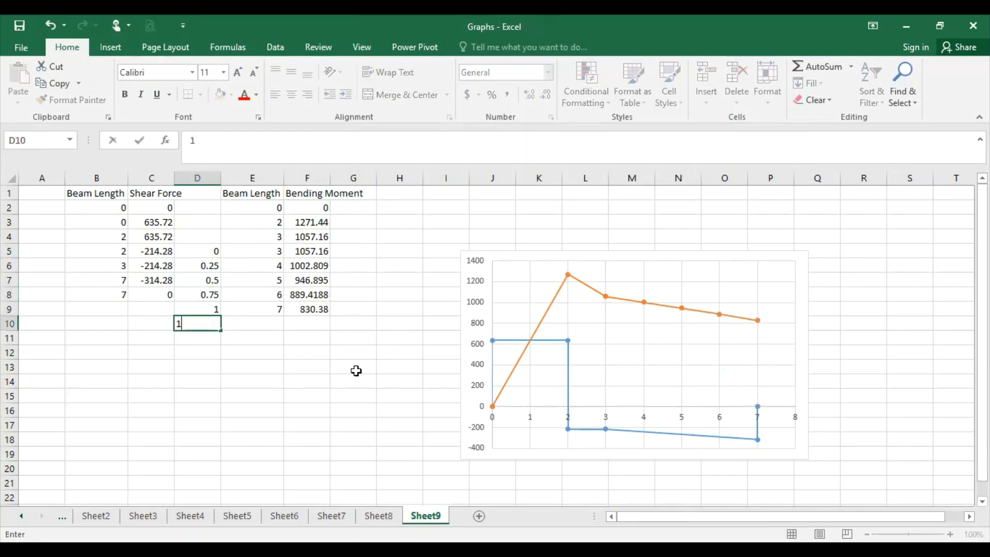
{"action": "type", "text": ".25"}
{"action": "key", "text": "Return"}
{"action": "type", "text": "1"}
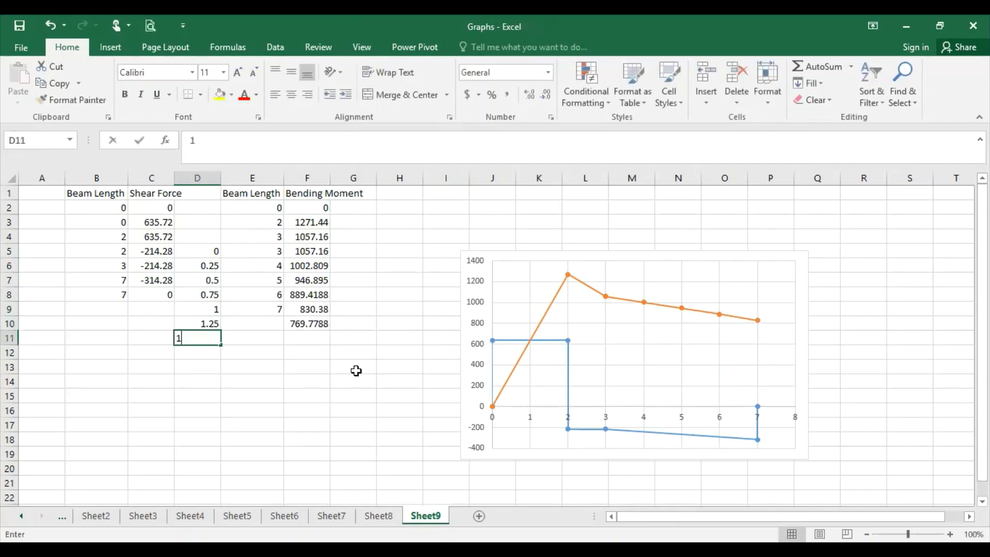
{"action": "type", "text": ".5"}
{"action": "key", "text": "Return"}
{"action": "type", "text": "1"}
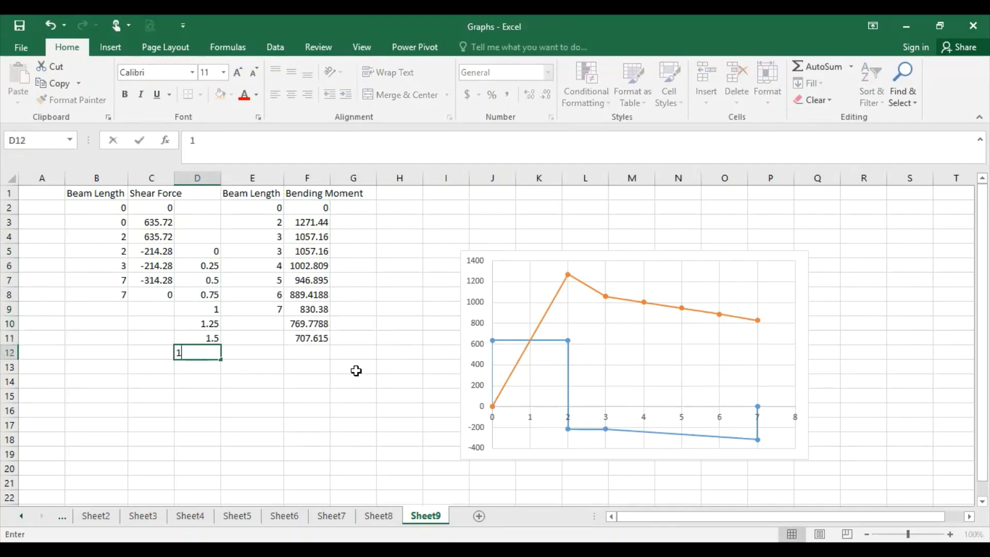
{"action": "type", "text": ".75"}
{"action": "key", "text": "Return"}
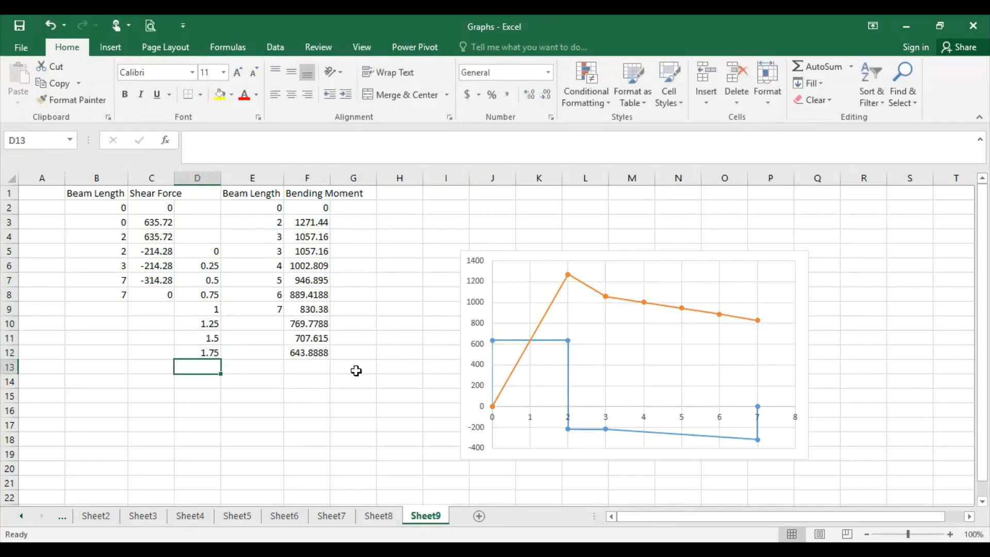
{"action": "type", "text": "2"}
{"action": "key", "text": "Return"}
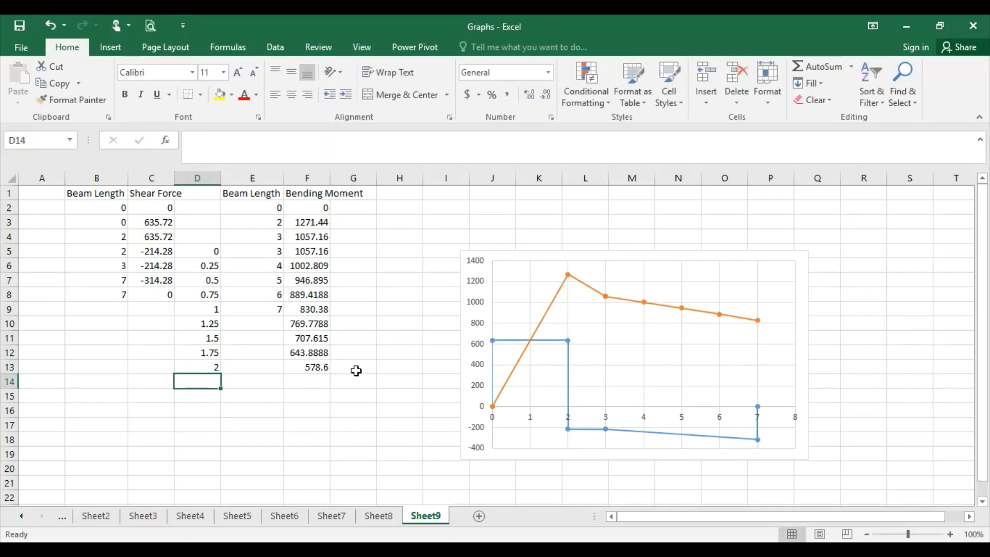
Continue the quarter-step distances with 2.25, 2.5, 2.75 and 3 in D14:D17.
{"action": "type", "text": "2.25"}
{"action": "key", "text": "Return"}
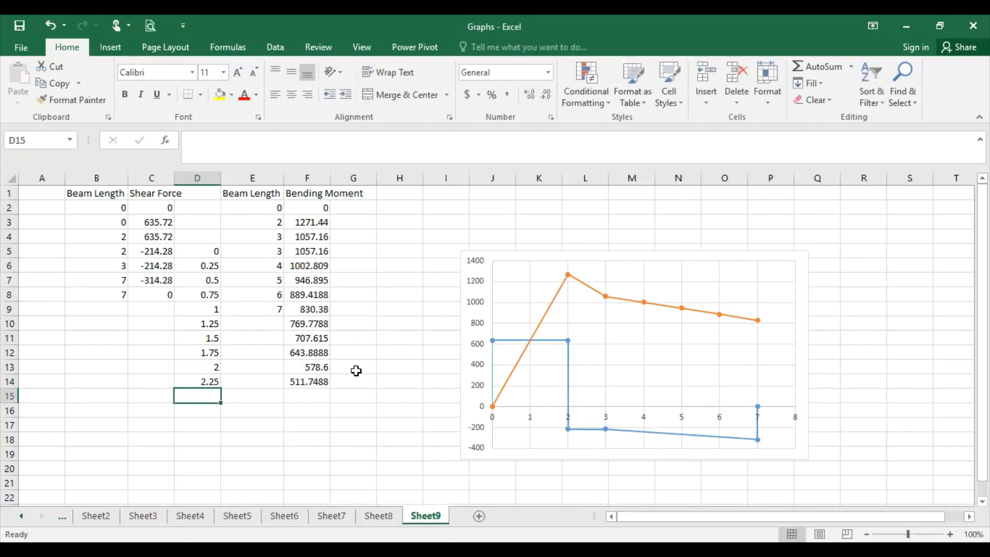
{"action": "type", "text": "2.5"}
{"action": "key", "text": "Return"}
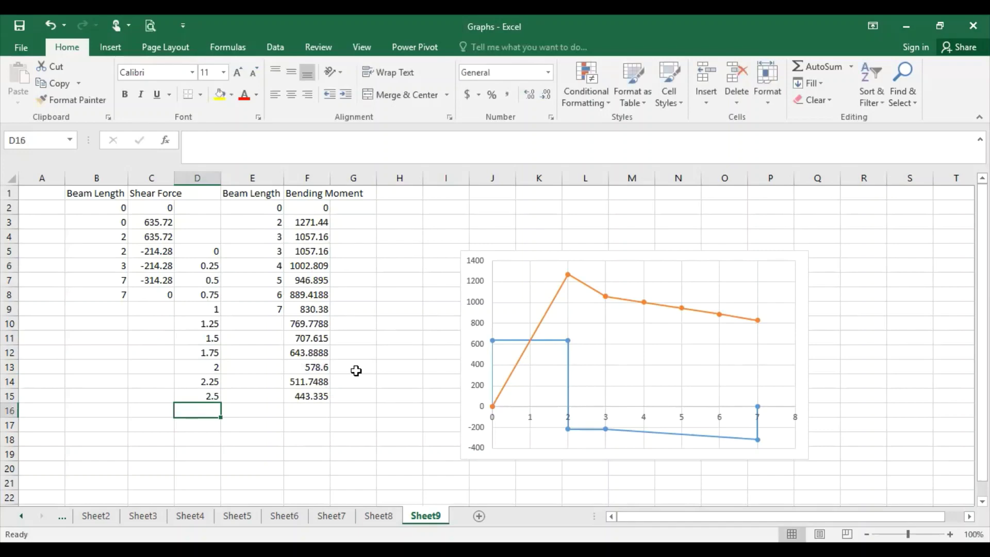
{"action": "type", "text": "3"}
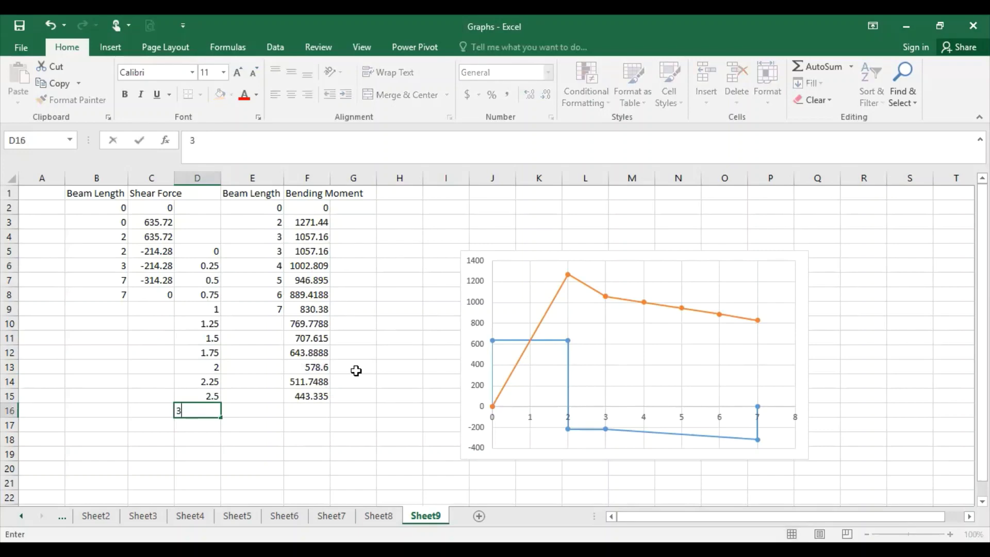
{"action": "key", "text": "BackSpace"}
{"action": "type", "text": "2.75"}
{"action": "key", "text": "Return"}
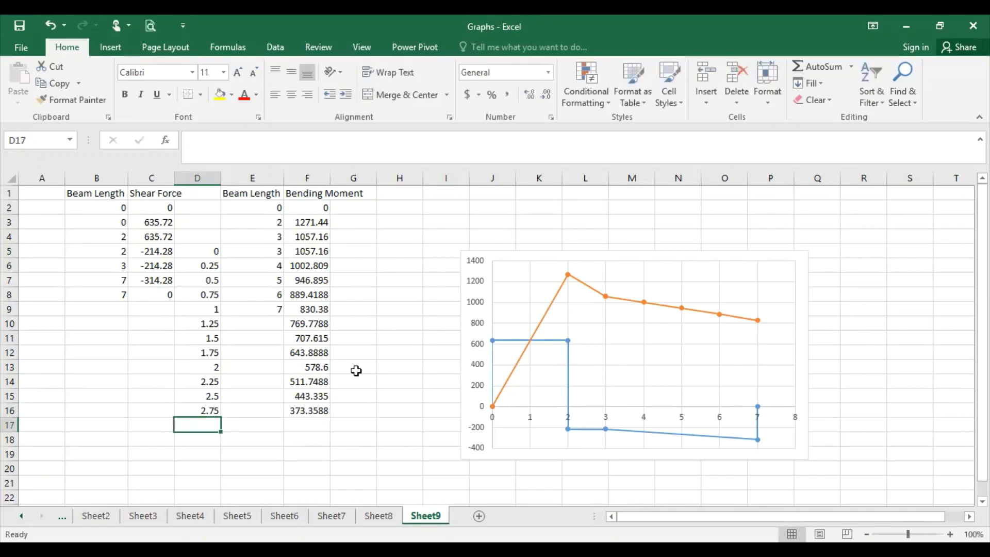
{"action": "type", "text": "3"}
{"action": "key", "text": "Return"}
Finish the column D distances with 3.25, 3.5, 3.75 and 4 in D18:D21.
{"action": "type", "text": "3.2"}
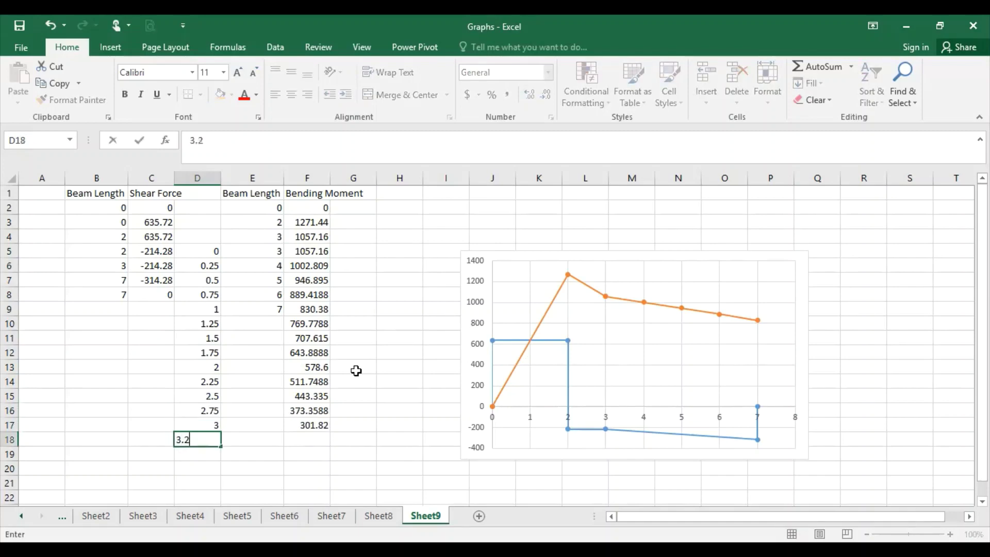
{"action": "type", "text": "5"}
{"action": "key", "text": "Return"}
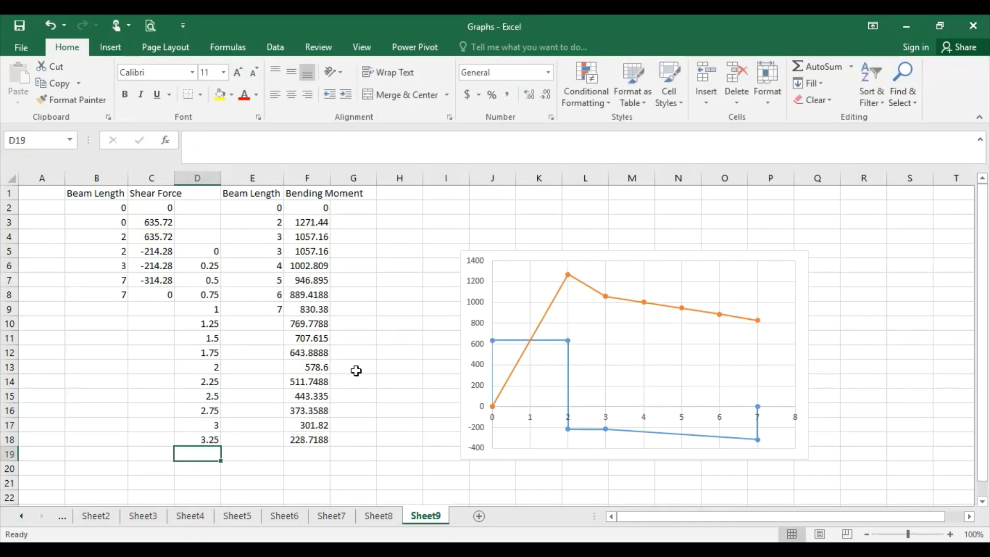
{"action": "type", "text": "3.5"}
{"action": "key", "text": "Return"}
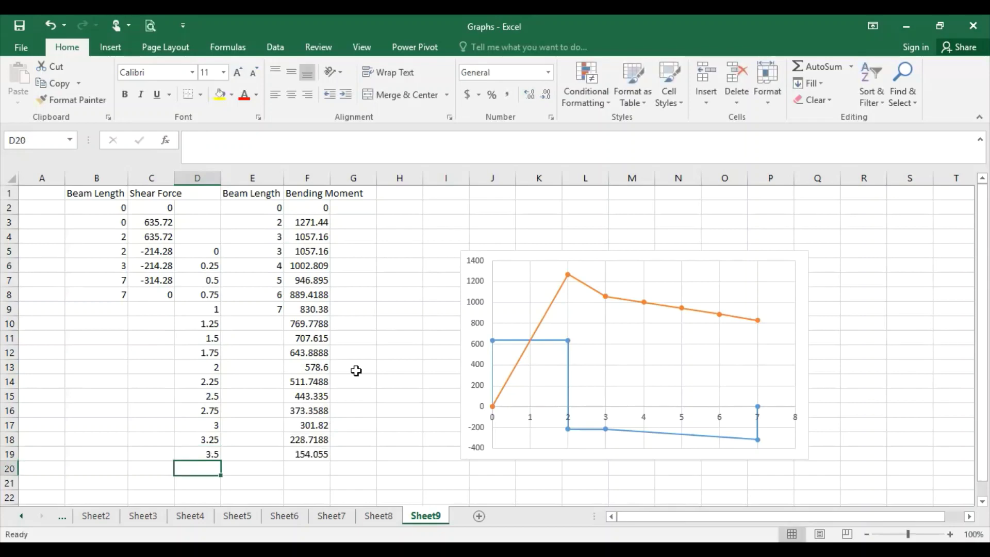
{"action": "type", "text": "3.7"}
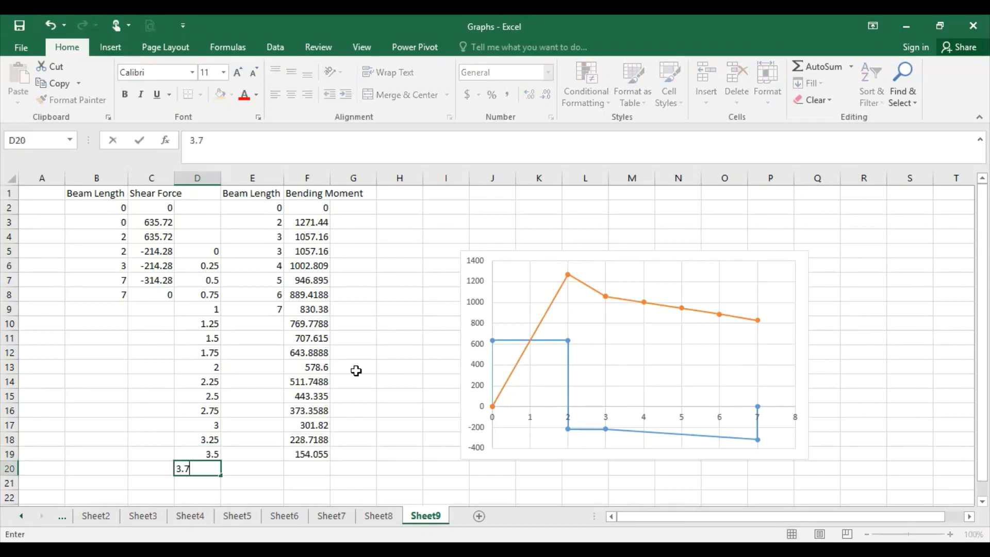
{"action": "type", "text": "5"}
{"action": "key", "text": "Return"}
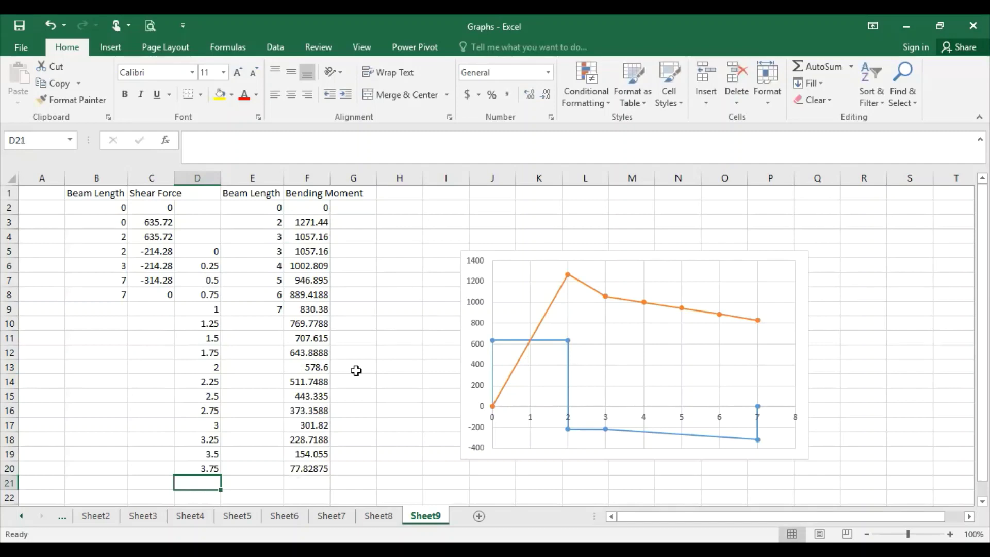
{"action": "type", "text": "4"}
{"action": "key", "text": "Return"}
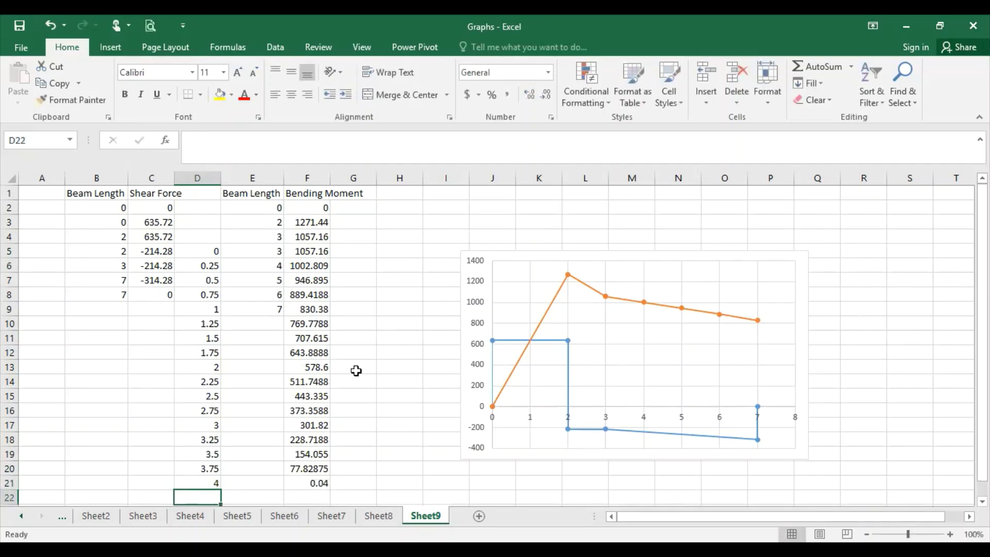
Replace the bending moment beam lengths in E6:E9 with 3.25, 3.5, 3.75 and 4.
{"action": "left_click", "coordinate": [276, 251]}
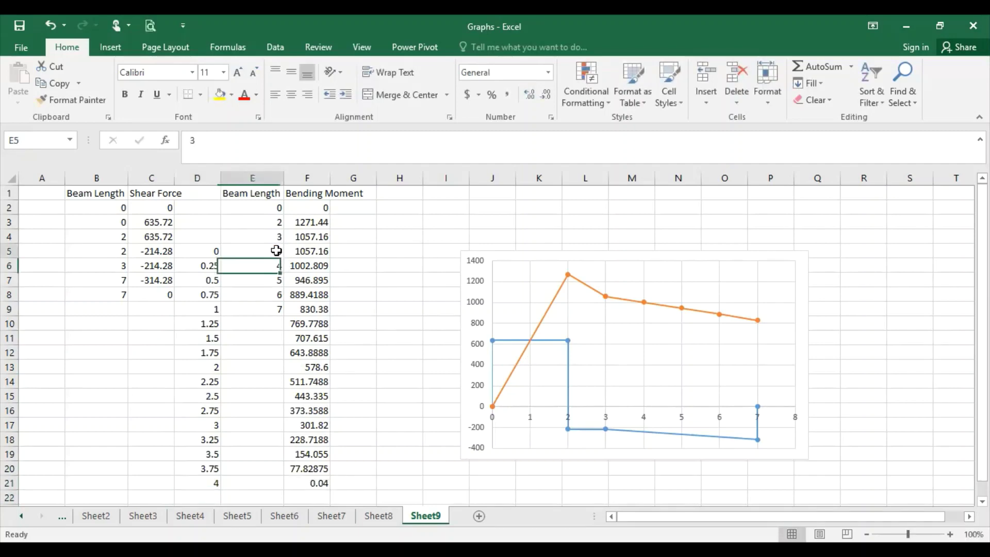
{"action": "left_click", "coordinate": [268, 265]}
{"action": "type", "text": "3"}
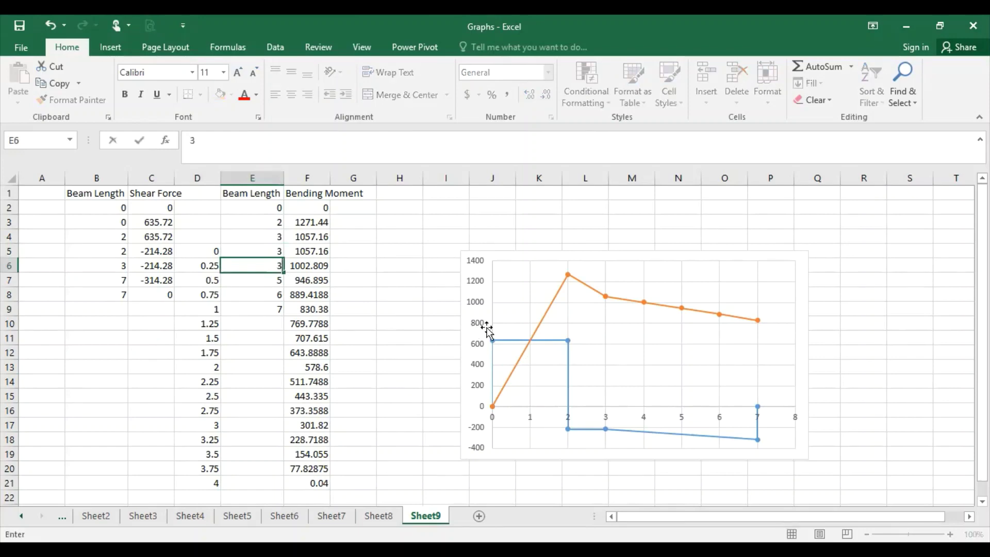
{"action": "type", "text": ".25"}
{"action": "key", "text": "Return"}
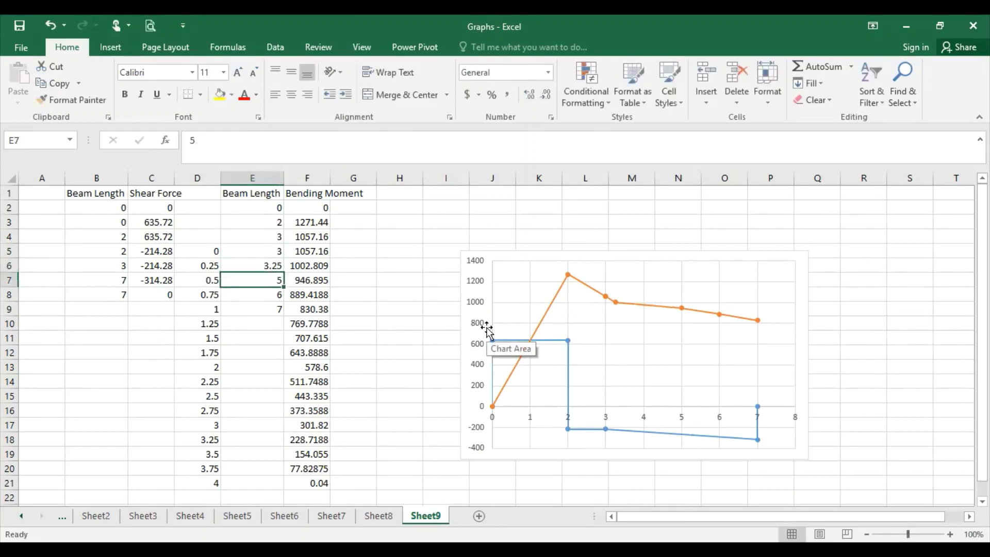
{"action": "type", "text": "3.5"}
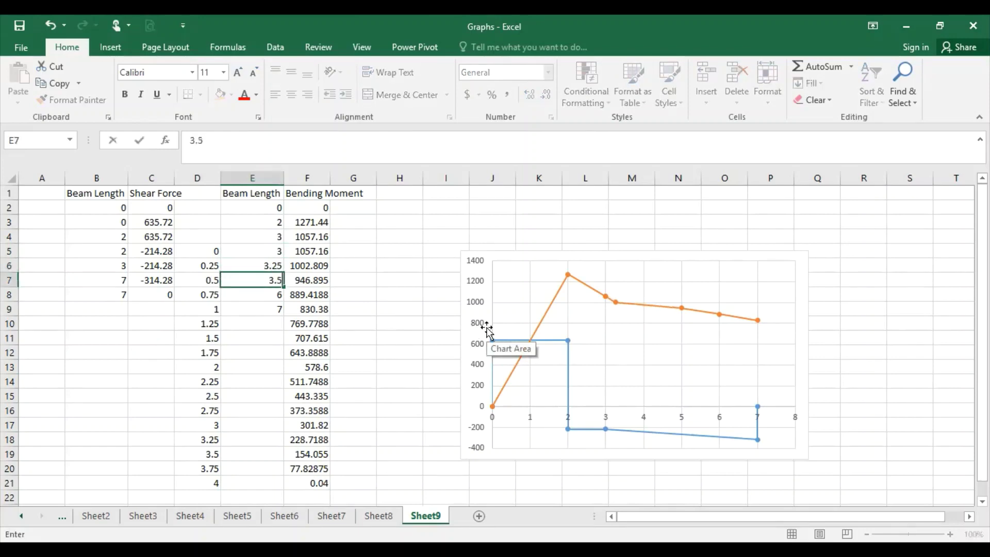
{"action": "key", "text": "Return"}
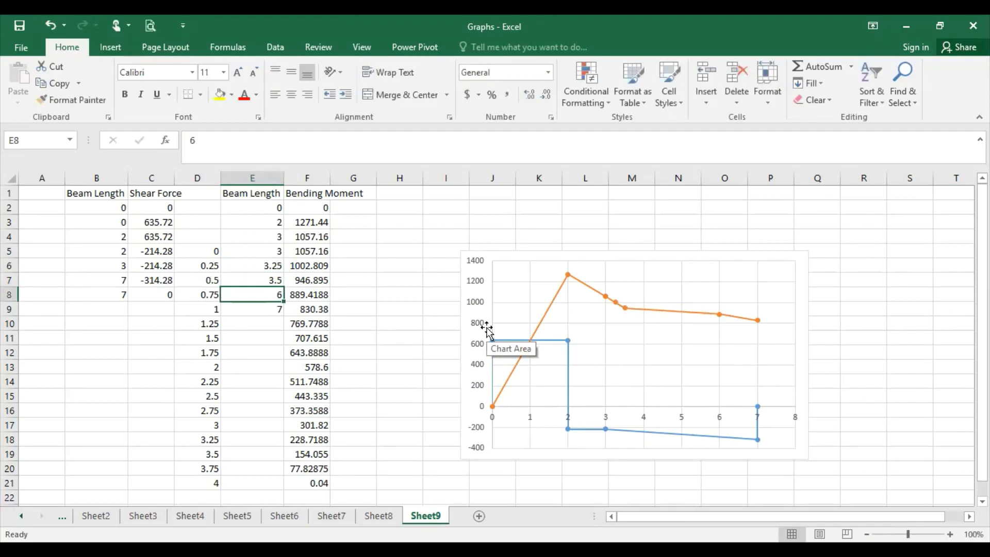
{"action": "type", "text": "3.75"}
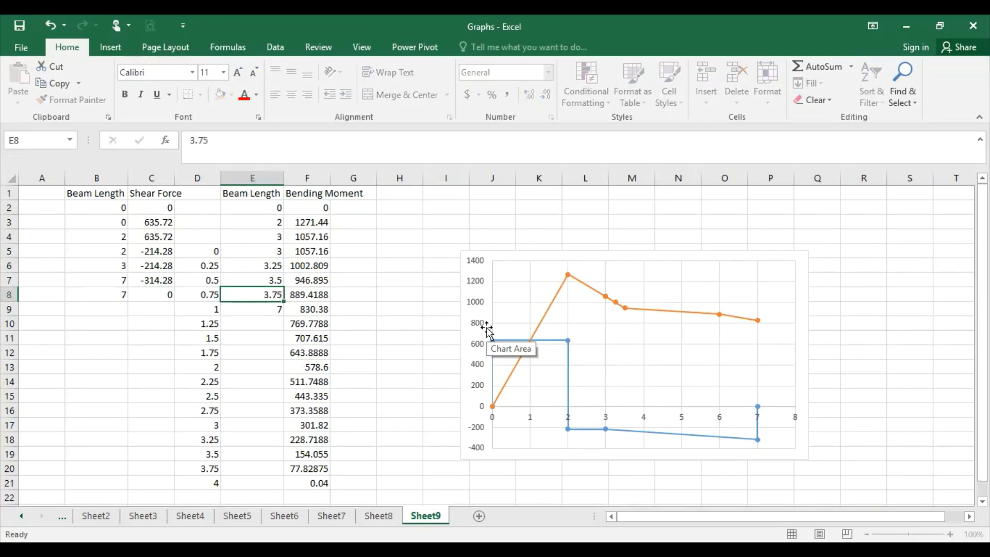
{"action": "key", "text": "Return"}
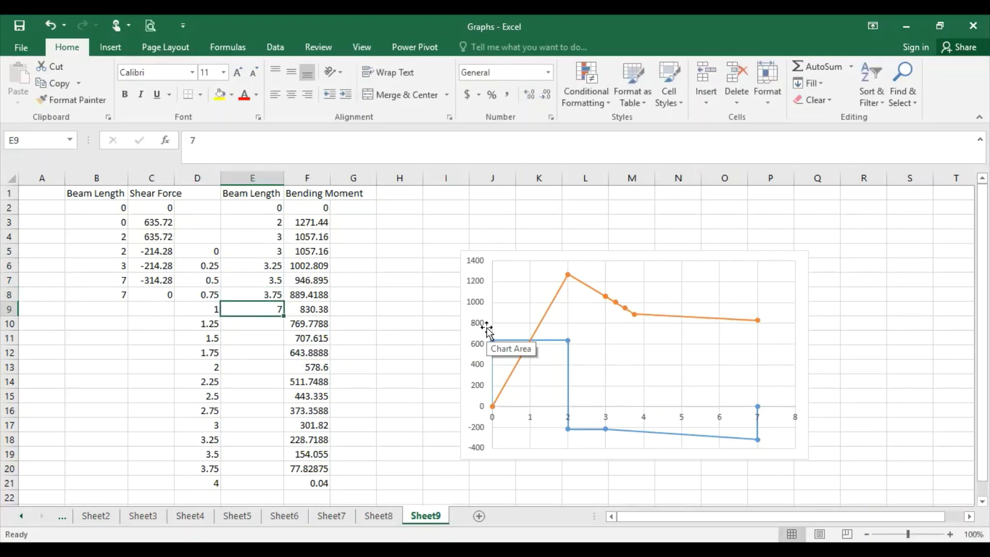
{"action": "type", "text": "4"}
{"action": "key", "text": "Return"}
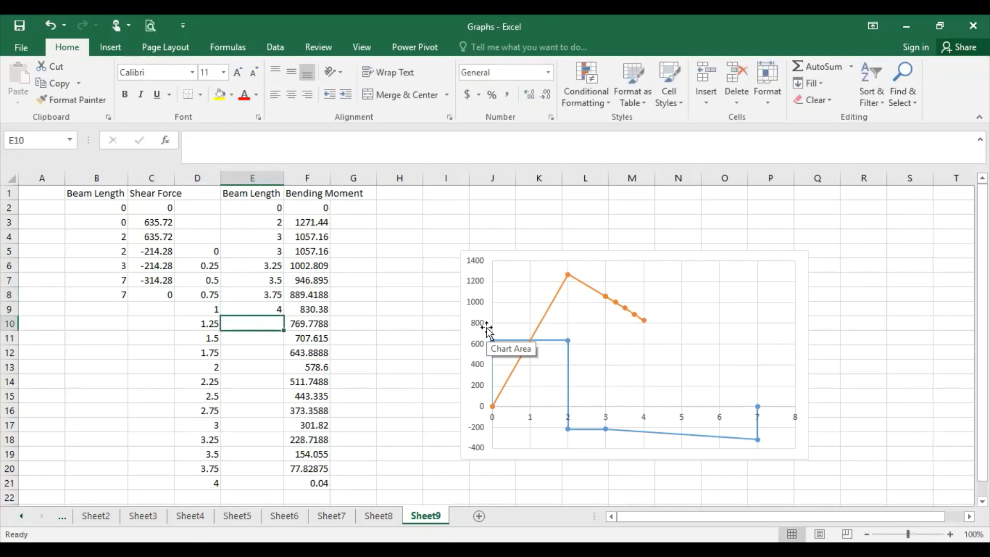
Extend the bending moment beam lengths with 4.25, 4.5, 4.75 and 5 in E10:E13.
{"action": "type", "text": "4.25"}
{"action": "key", "text": "Return"}
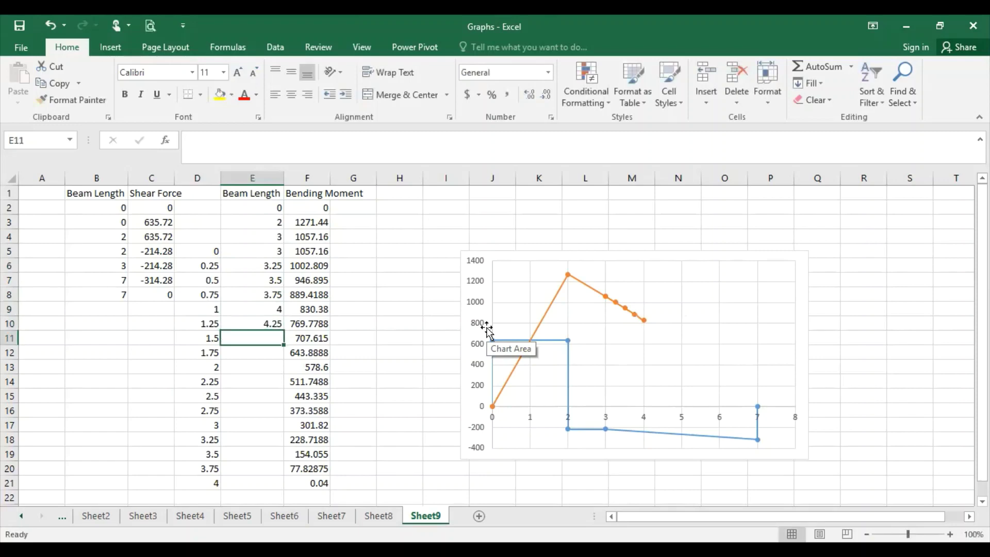
{"action": "type", "text": "4.5"}
{"action": "key", "text": "Return"}
{"action": "type", "text": "4."}
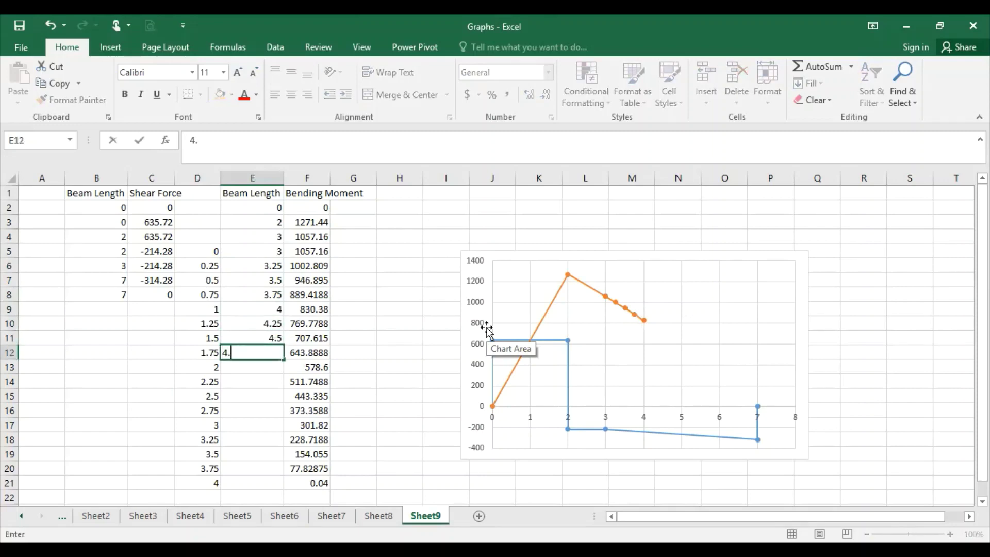
{"action": "type", "text": "75"}
{"action": "key", "text": "Return"}
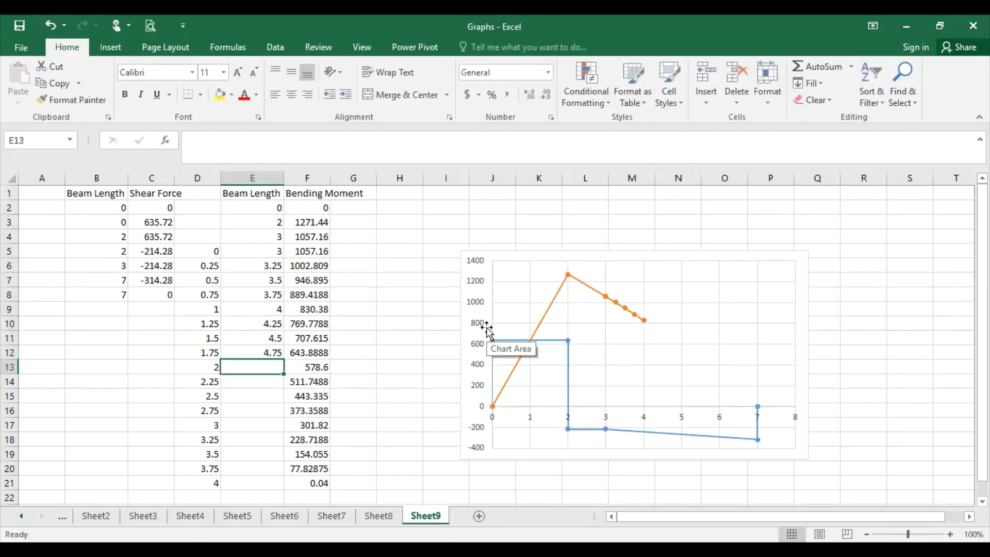
{"action": "type", "text": "5"}
{"action": "key", "text": "Return"}
Continue the bending moment beam lengths with 5.25, 5.5, 5.75 and 6 in E14:E17.
{"action": "type", "text": "5."}
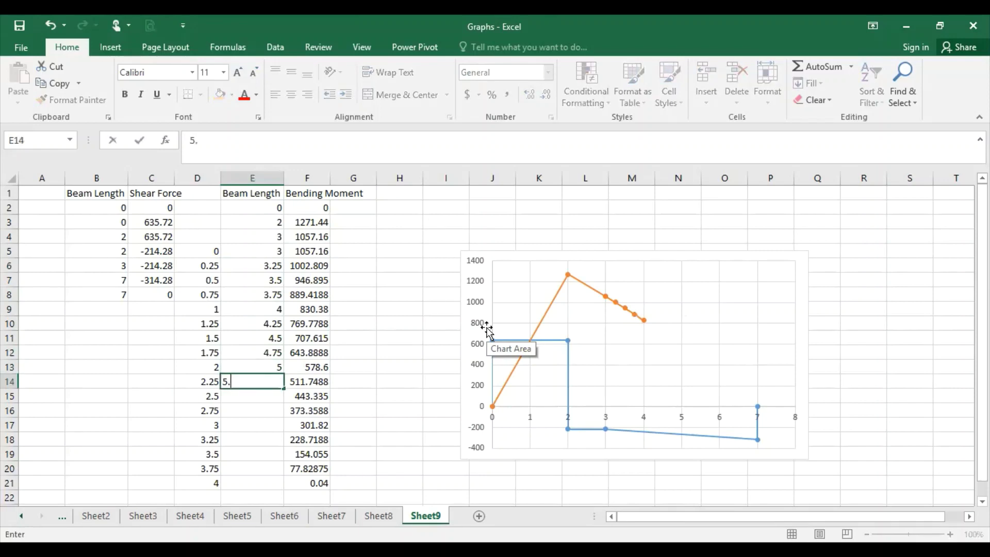
{"action": "type", "text": "25"}
{"action": "key", "text": "Return"}
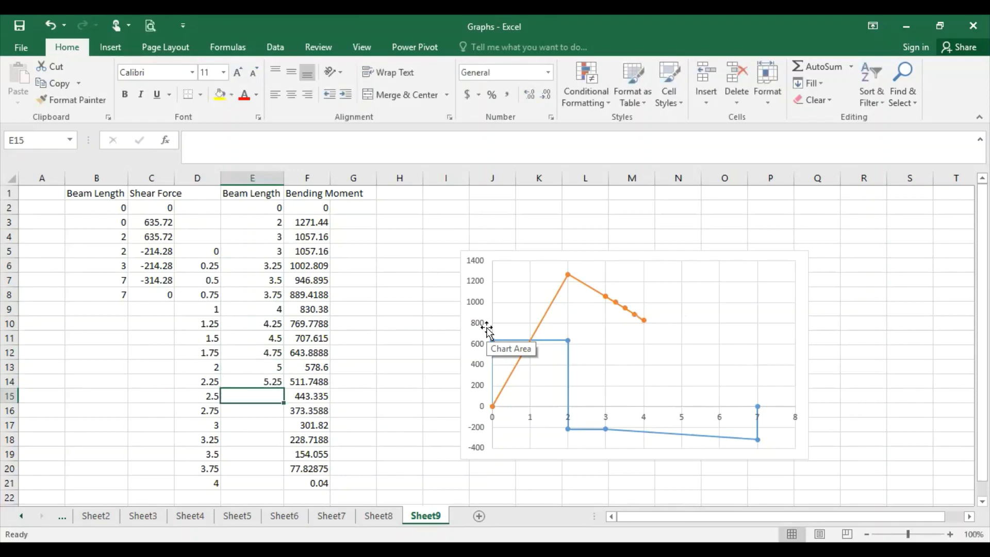
{"action": "type", "text": "5.5"}
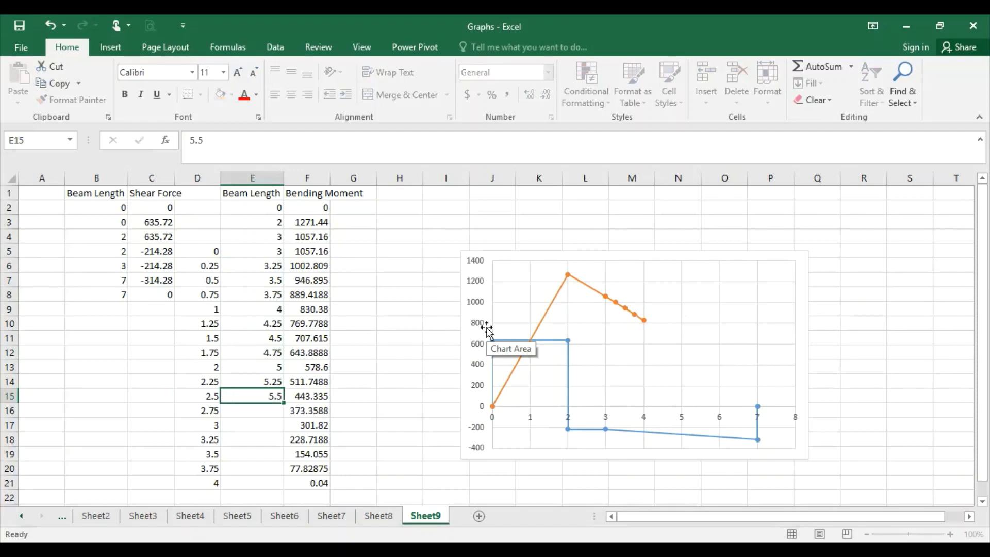
{"action": "key", "text": "Return"}
{"action": "type", "text": "5.75"}
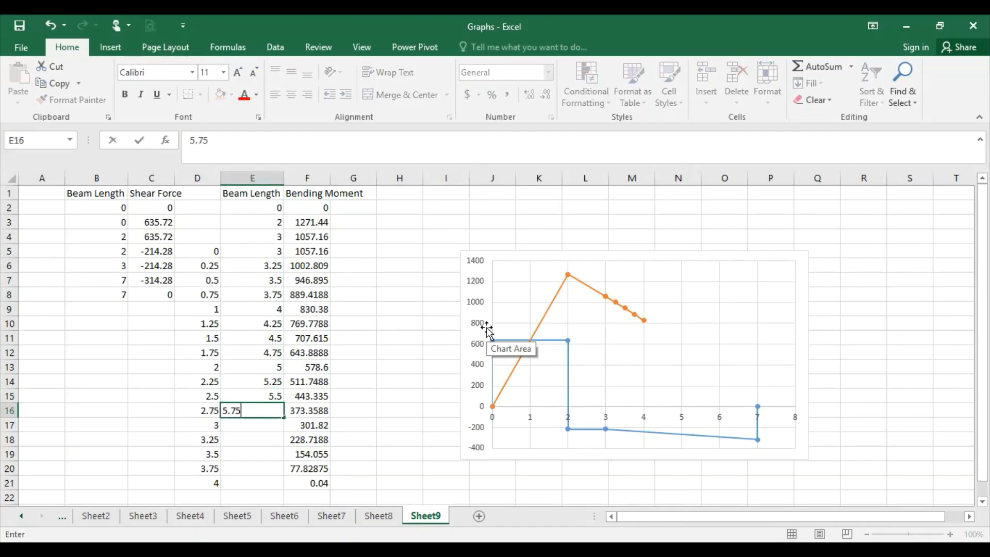
{"action": "key", "text": "Return"}
{"action": "type", "text": "6"}
{"action": "key", "text": "Return"}
Finish the bending moment beam lengths with 6.25, 6.5, 6.75 and 7 in E18:E21.
{"action": "type", "text": "6"}
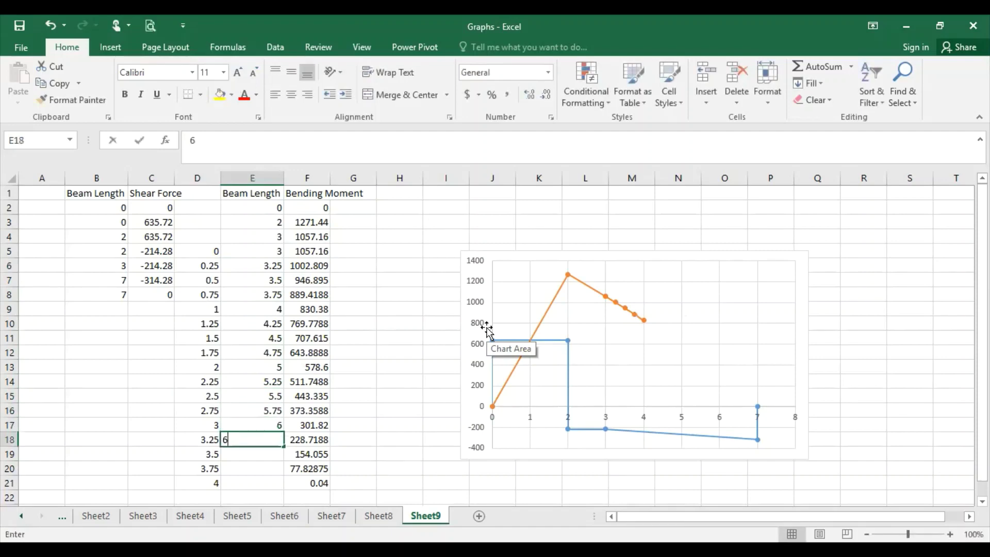
{"action": "type", "text": ".25"}
{"action": "key", "text": "Return"}
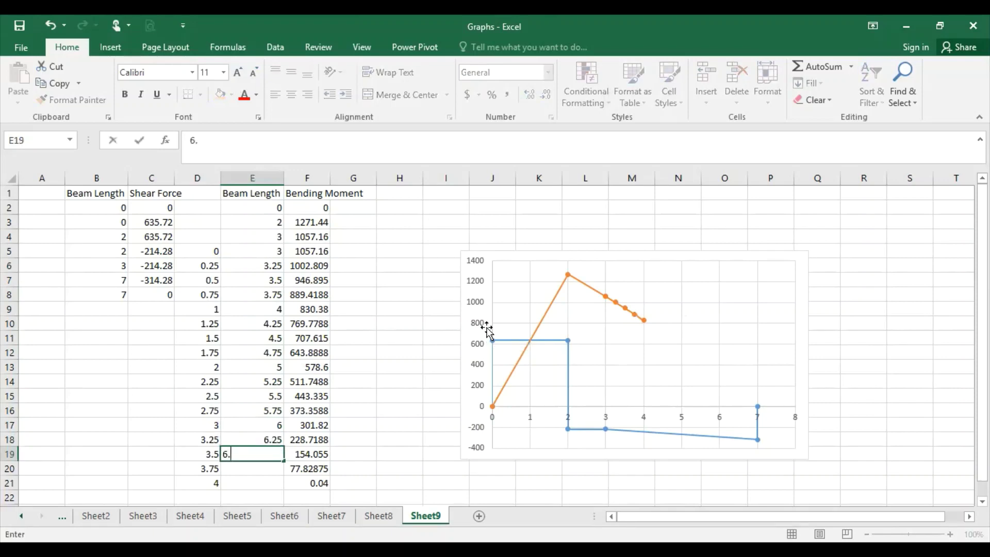
{"action": "key", "text": "Return"}
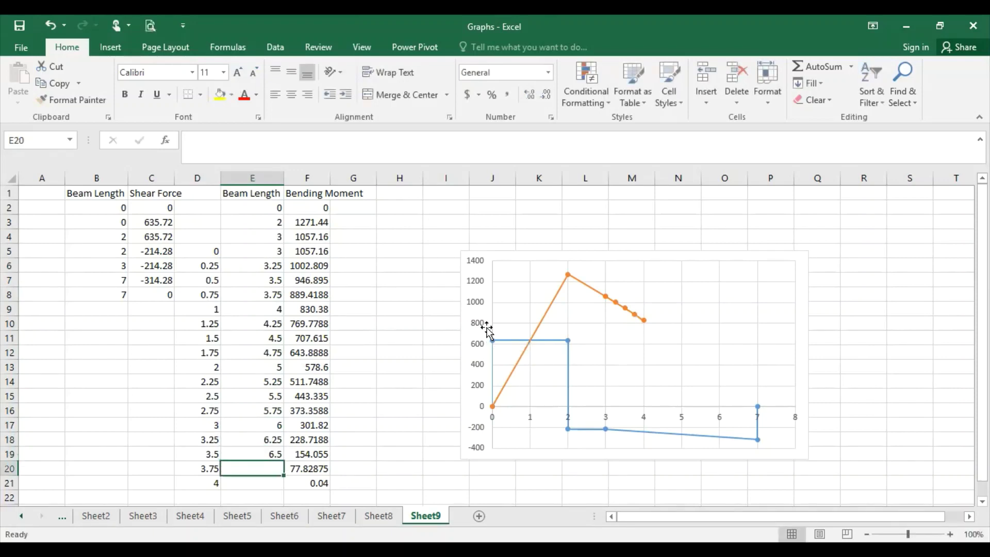
{"action": "type", "text": "6.75"}
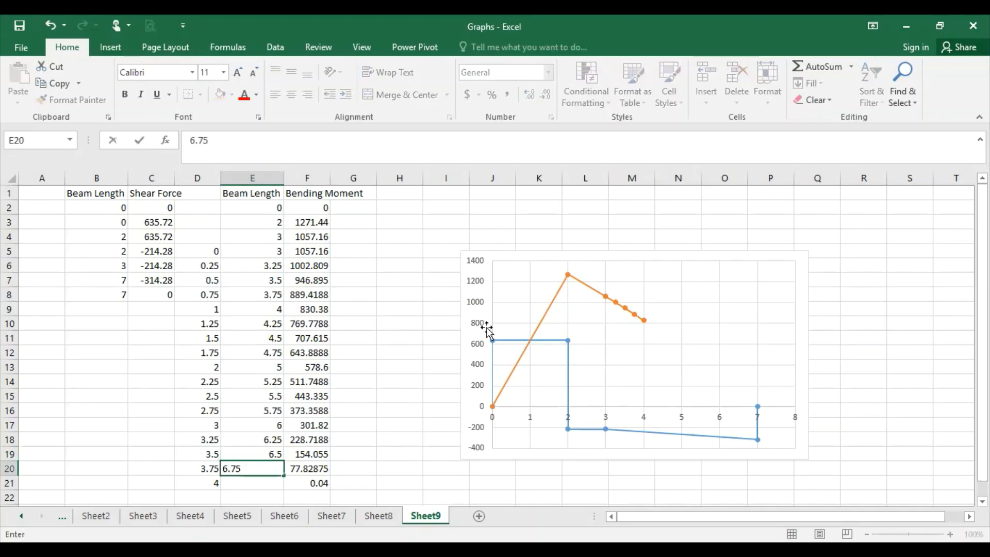
{"action": "key", "text": "Return"}
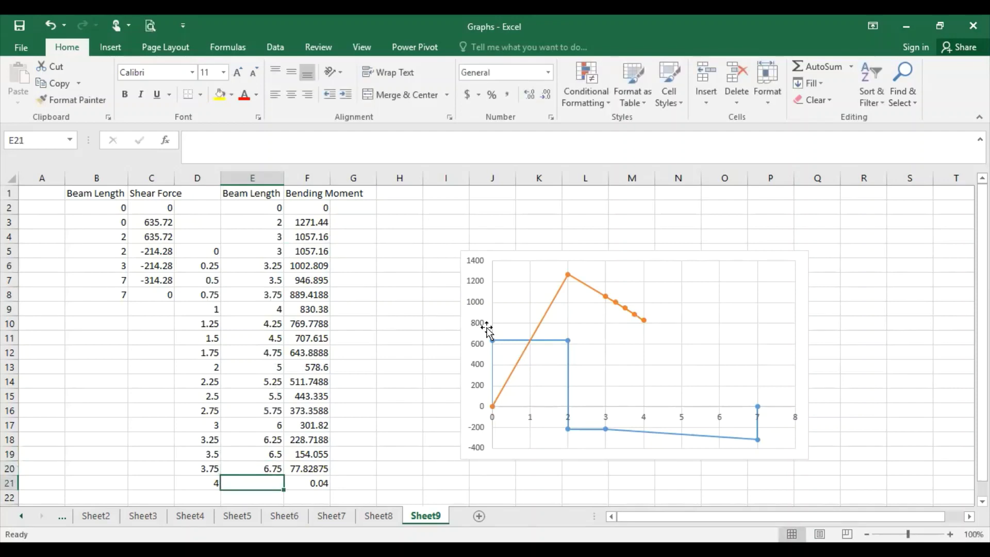
{"action": "type", "text": "7"}
{"action": "key", "text": "Return"}
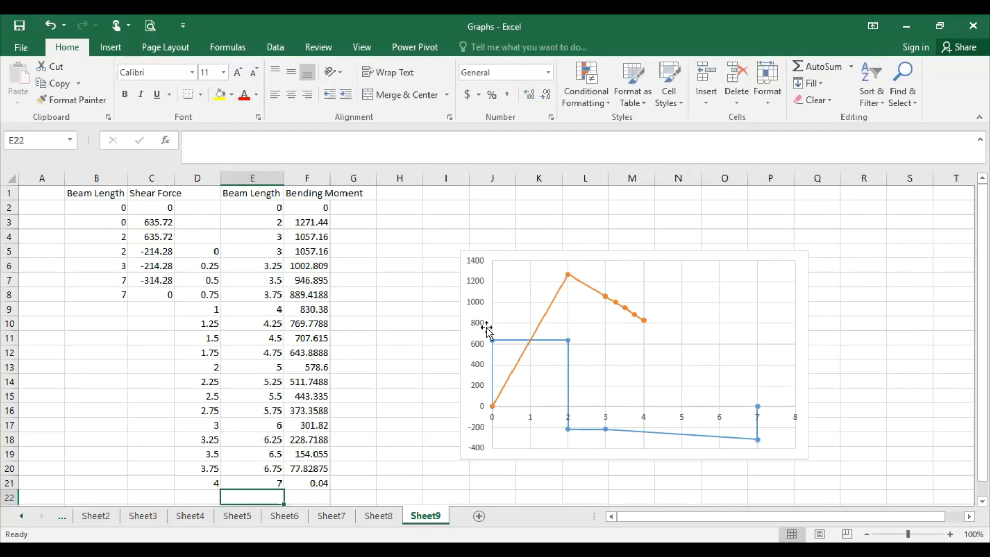
Edit the chart's Bending Moment Diagram series so its X values cover E2:E21 on Sheet9.
{"action": "right_click", "coordinate": [612, 364]}
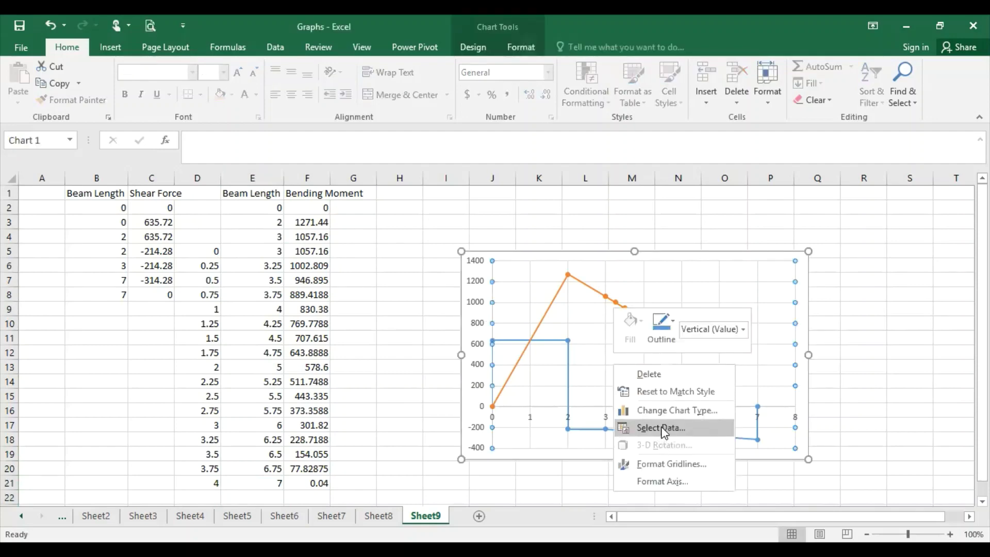
{"action": "left_click", "coordinate": [664, 428]}
{"action": "left_click", "coordinate": [451, 241]}
{"action": "left_click", "coordinate": [458, 209]}
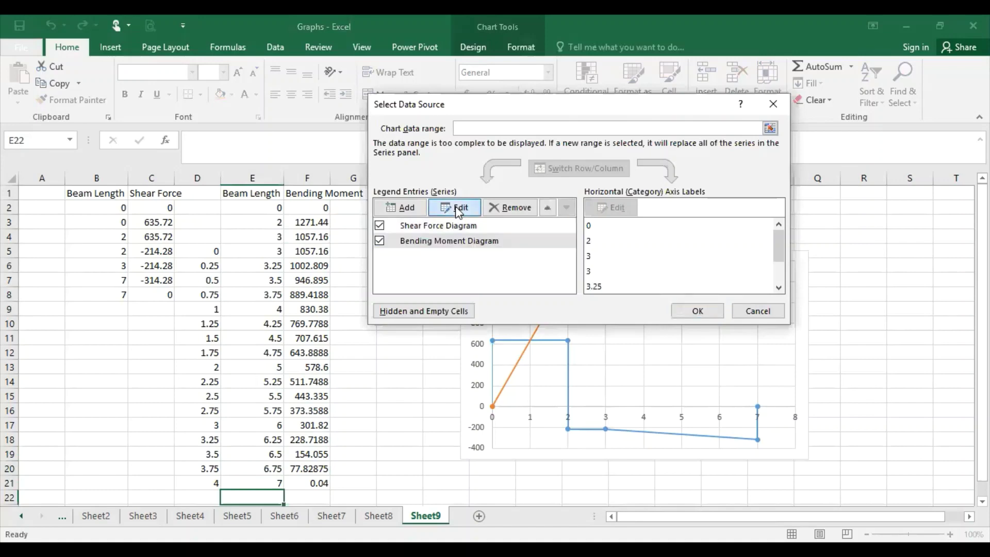
{"action": "key", "text": "Tab"}
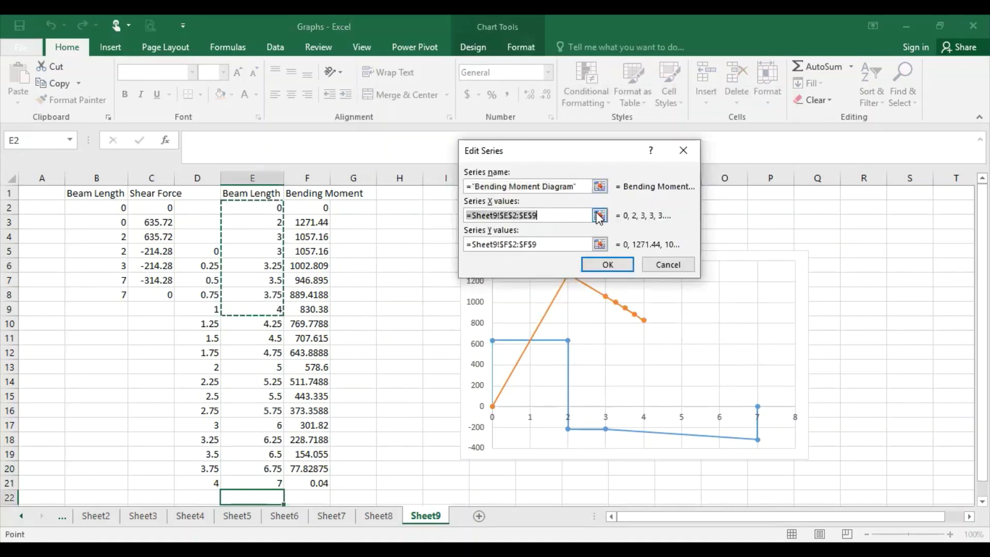
{"action": "left_click_drag", "start_coordinate": [272, 207], "coordinate": [270, 483]}
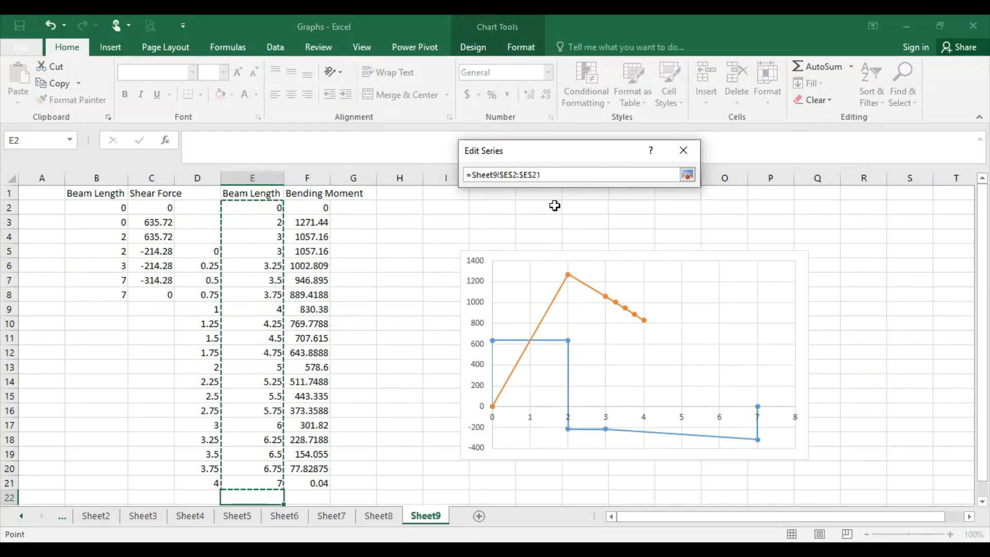
{"action": "left_click", "coordinate": [687, 176]}
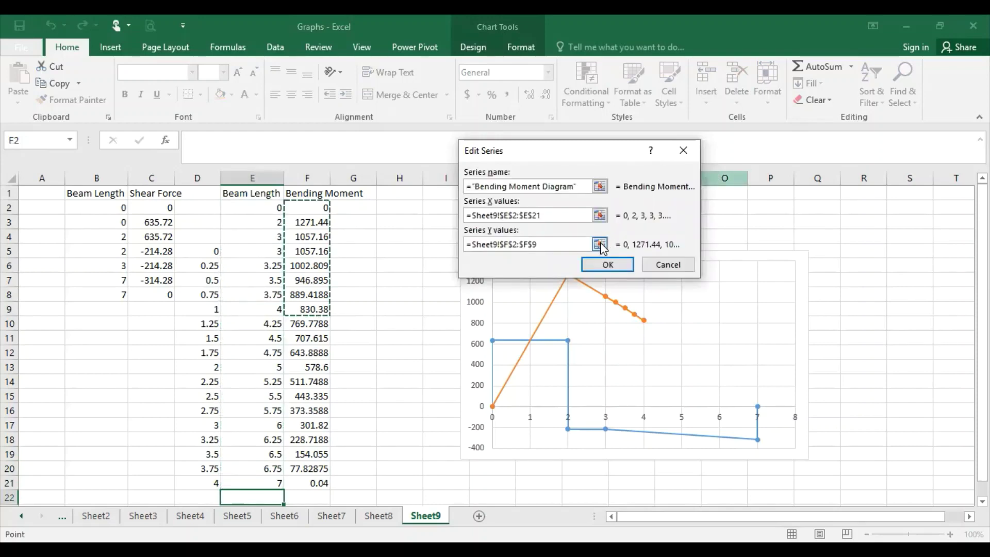
Set the Bending Moment Diagram series' Y values to F2:F21 and apply the chart's data source changes.
{"action": "left_click", "coordinate": [599, 247]}
{"action": "left_click_drag", "start_coordinate": [307, 208], "coordinate": [308, 483]}
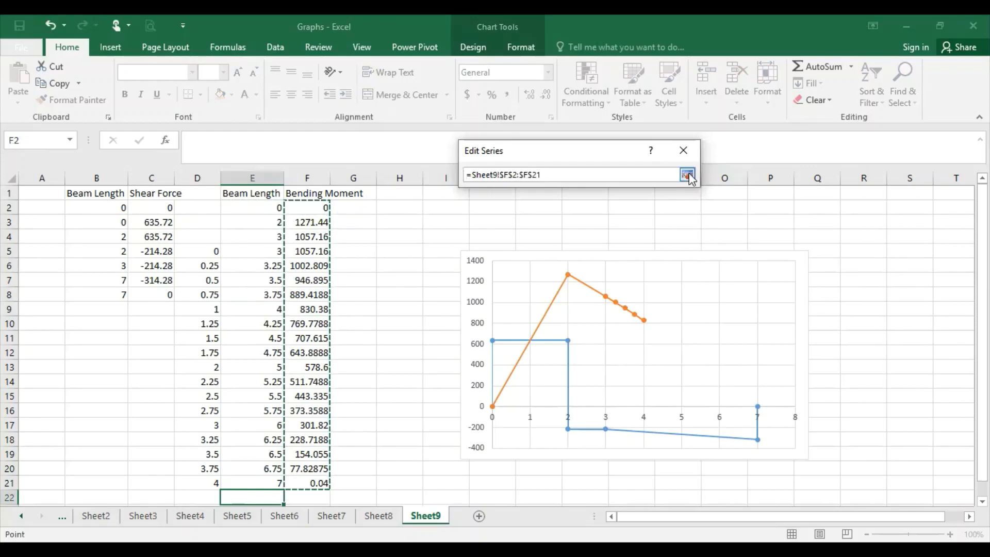
{"action": "left_click", "coordinate": [688, 175]}
{"action": "left_click", "coordinate": [620, 265]}
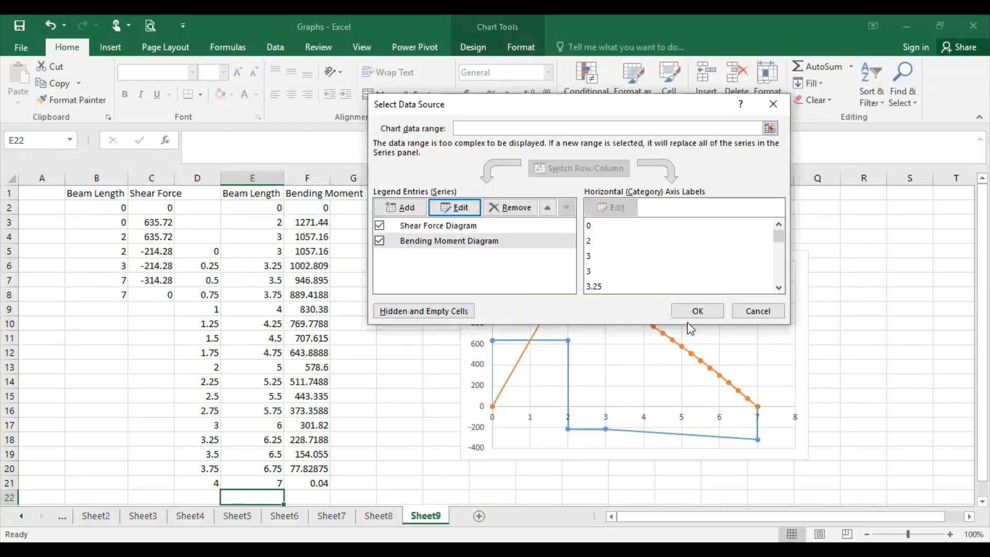
{"action": "left_click", "coordinate": [694, 309]}
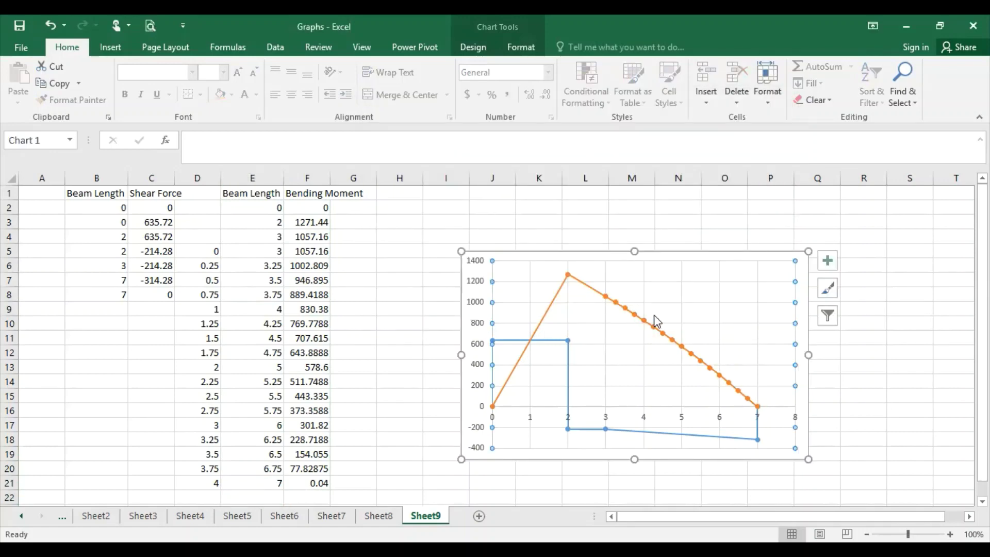
Set the major unit of the chart's horizontal axis to 0.5.
{"action": "double_click", "coordinate": [681, 419]}
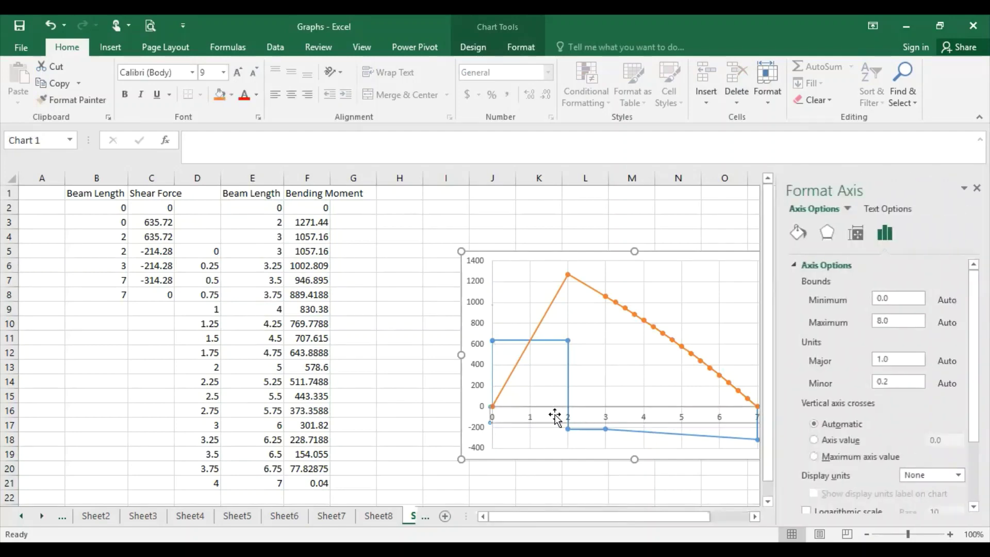
{"action": "double_click", "coordinate": [880, 300]}
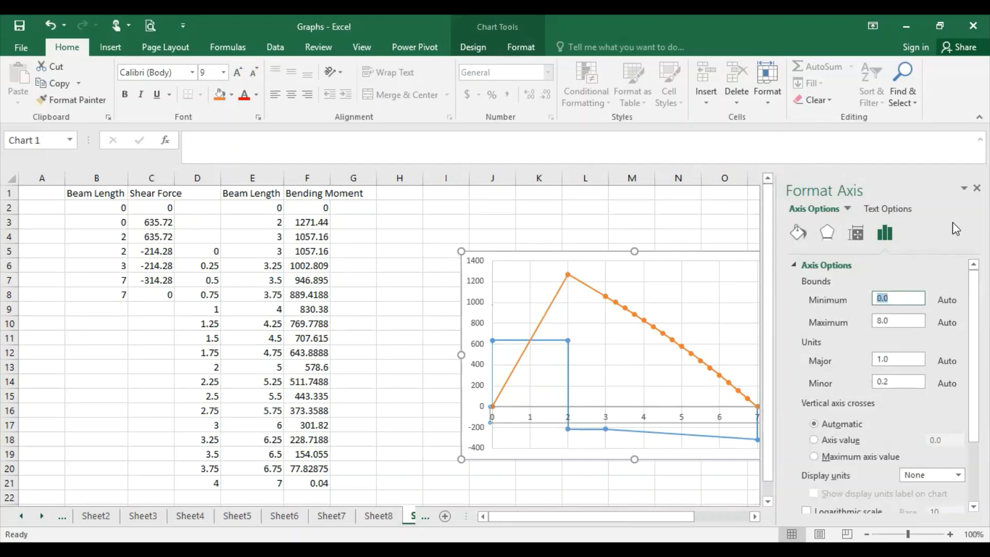
{"action": "left_click", "coordinate": [899, 322]}
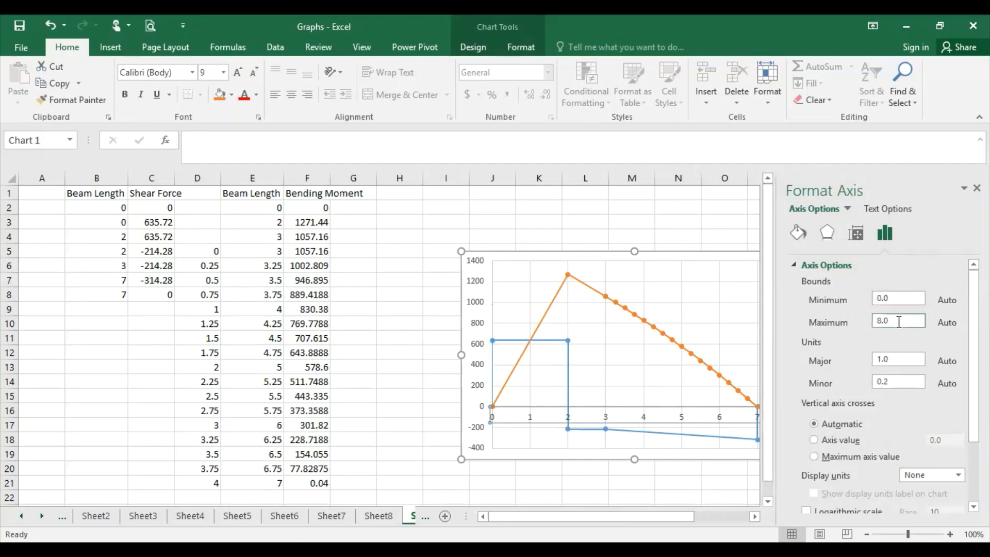
{"action": "double_click", "coordinate": [895, 359]}
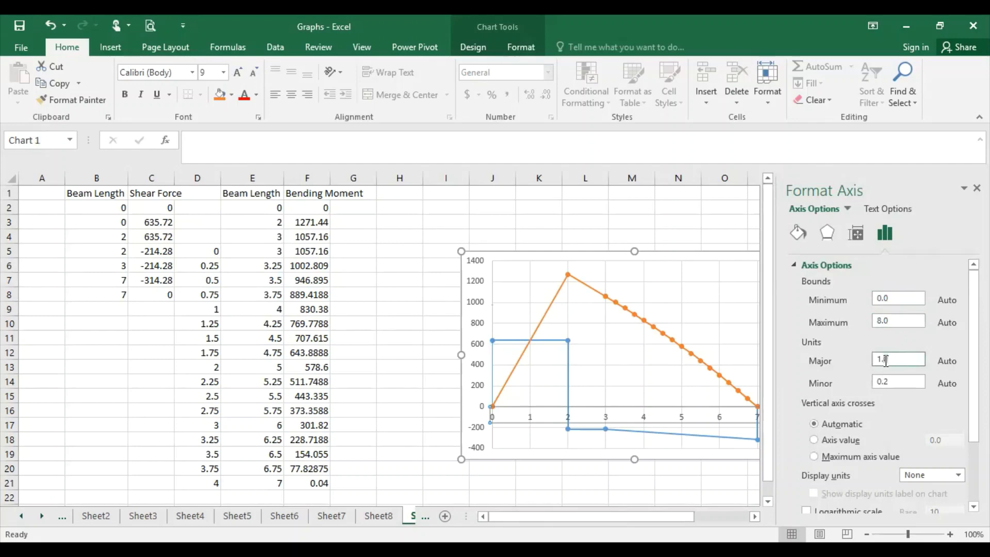
{"action": "type", "text": "0.5"}
{"action": "key", "text": "Return"}
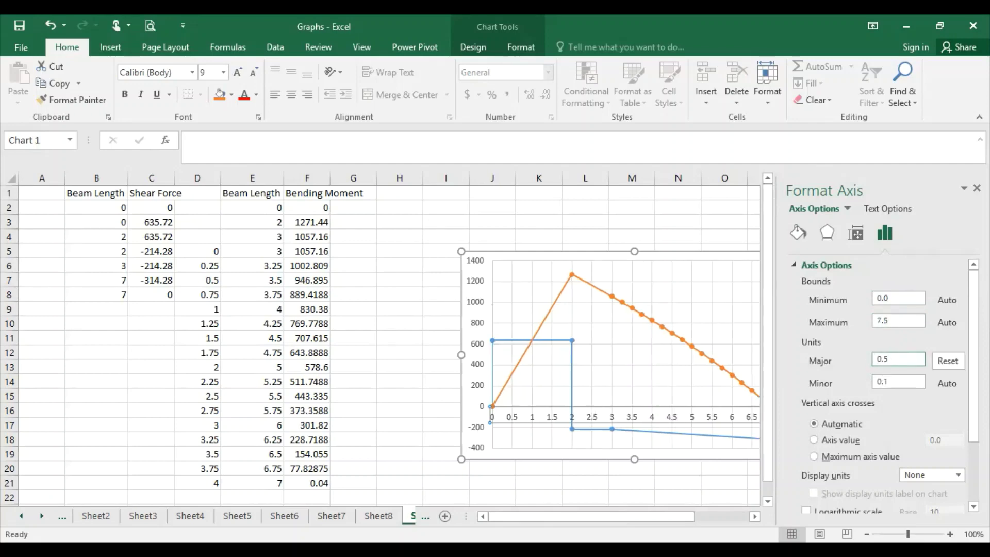
Widen the chart by extending its left edge to the start of column G, and dismiss the formatting options.
{"action": "left_click", "coordinate": [652, 280]}
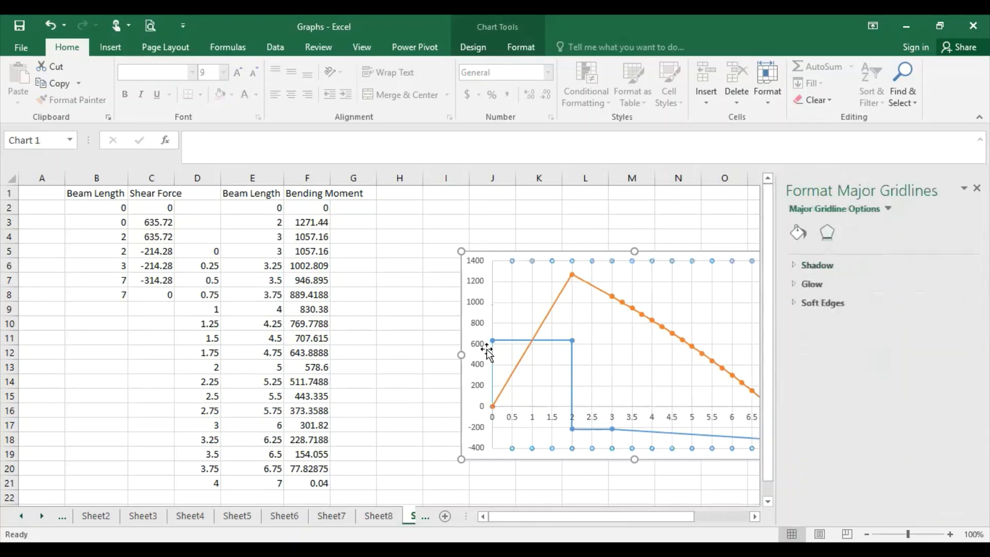
{"action": "left_click_drag", "start_coordinate": [457, 357], "coordinate": [337, 356]}
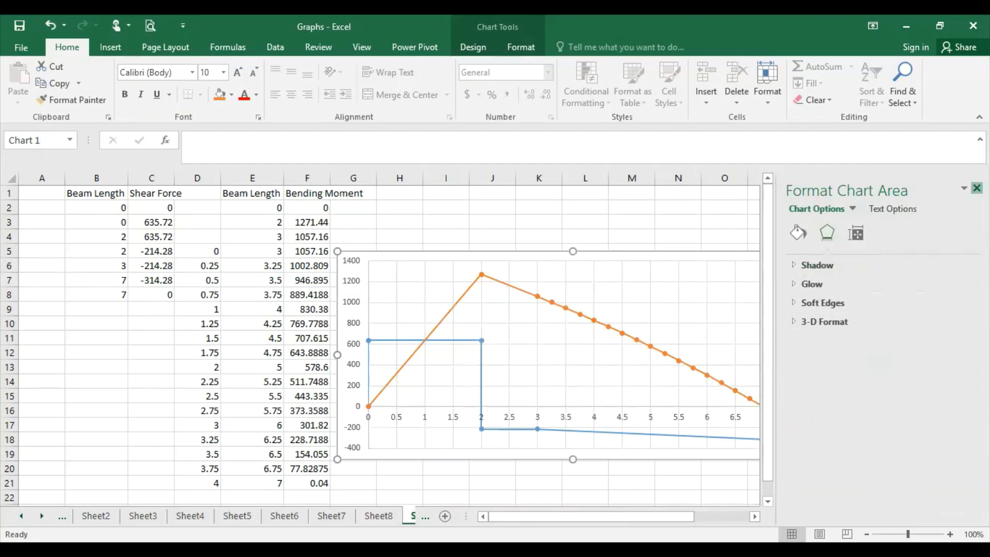
{"action": "left_click", "coordinate": [977, 188]}
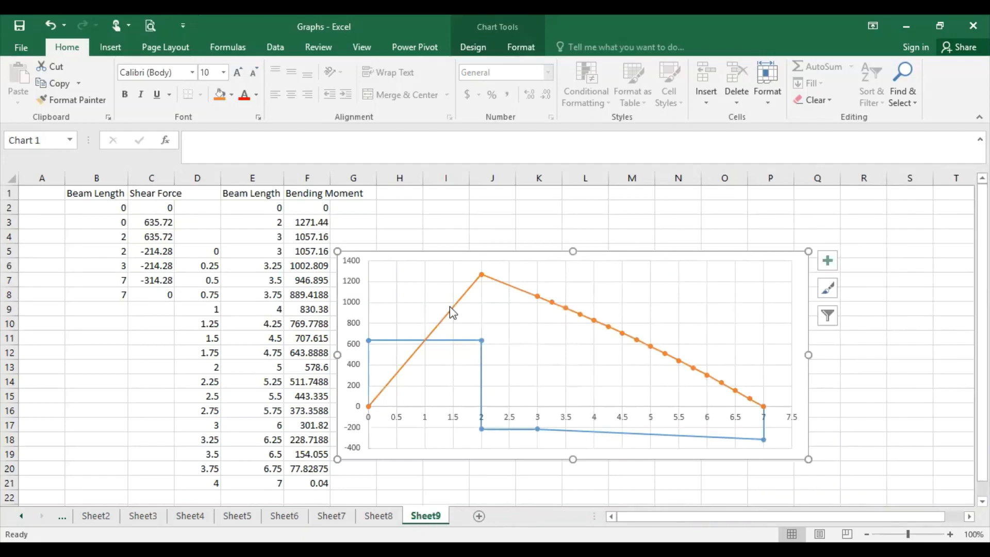
Add axis titles and a legend to the chart, and stretch its upper edge up to row 2.
{"action": "left_click", "coordinate": [828, 262]}
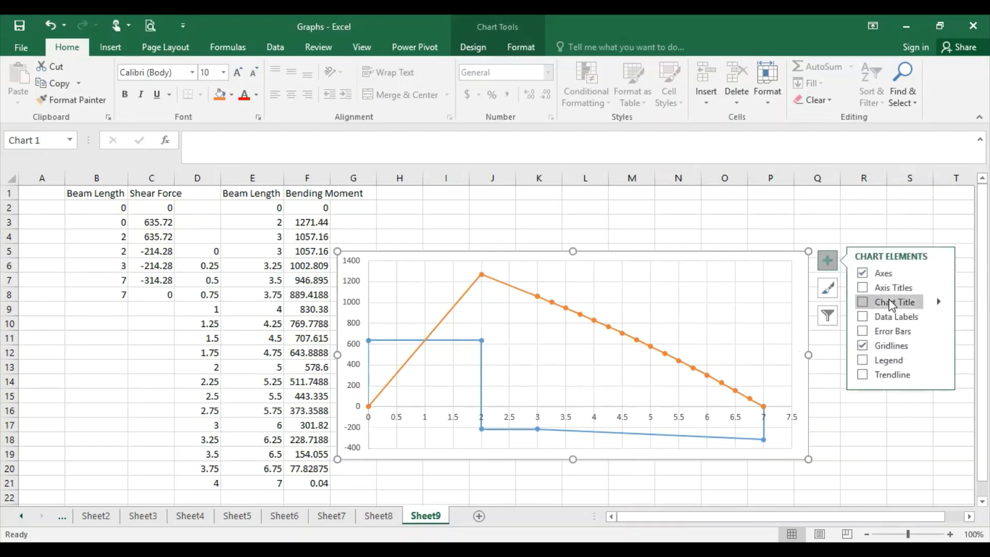
{"action": "left_click", "coordinate": [863, 287]}
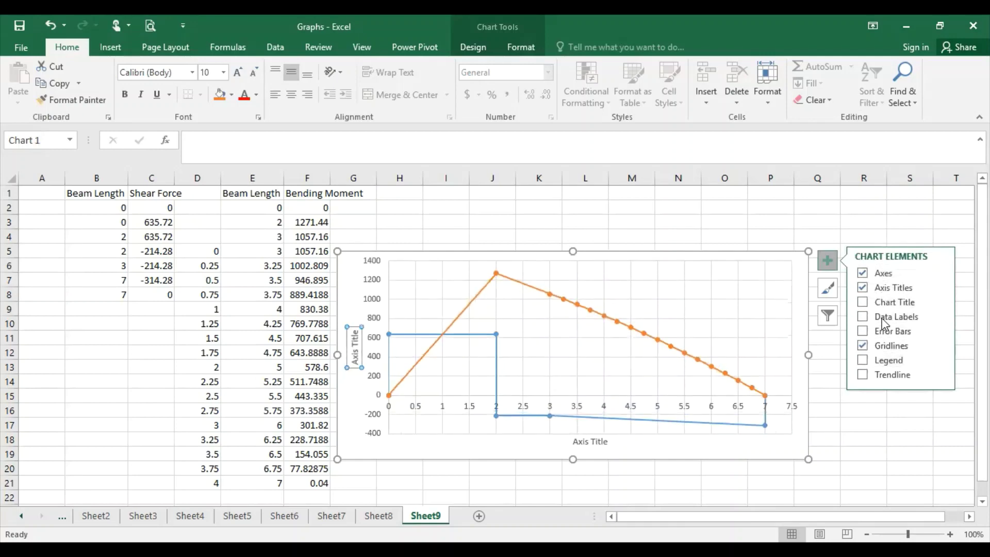
{"action": "left_click", "coordinate": [883, 360]}
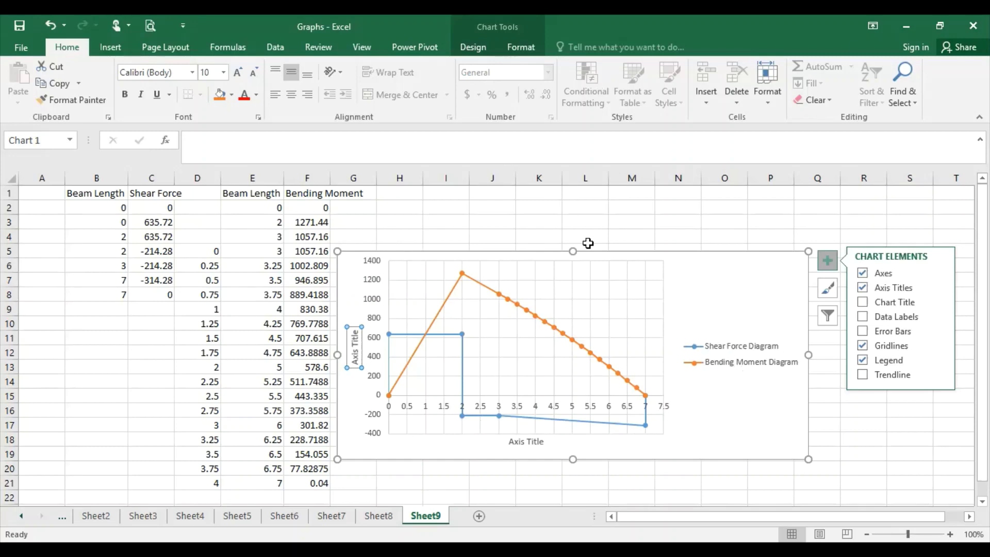
{"action": "left_click_drag", "start_coordinate": [572, 252], "coordinate": [585, 202]}
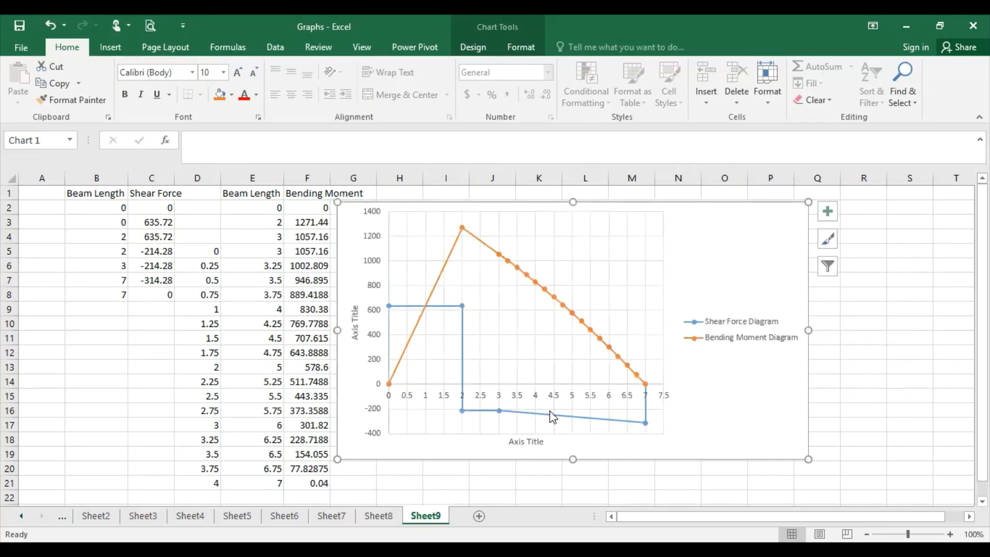
Replace the horizontal axis title with "Beam Length".
{"action": "left_click", "coordinate": [506, 442]}
{"action": "left_click_drag", "start_coordinate": [508, 442], "coordinate": [577, 460]}
{"action": "type", "text": "B"}
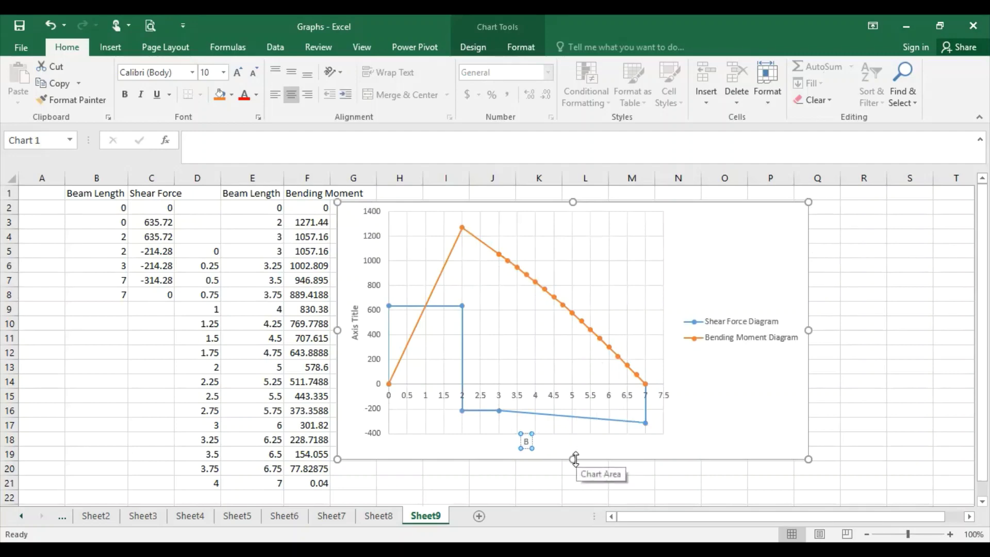
{"action": "type", "text": "eam Length"}
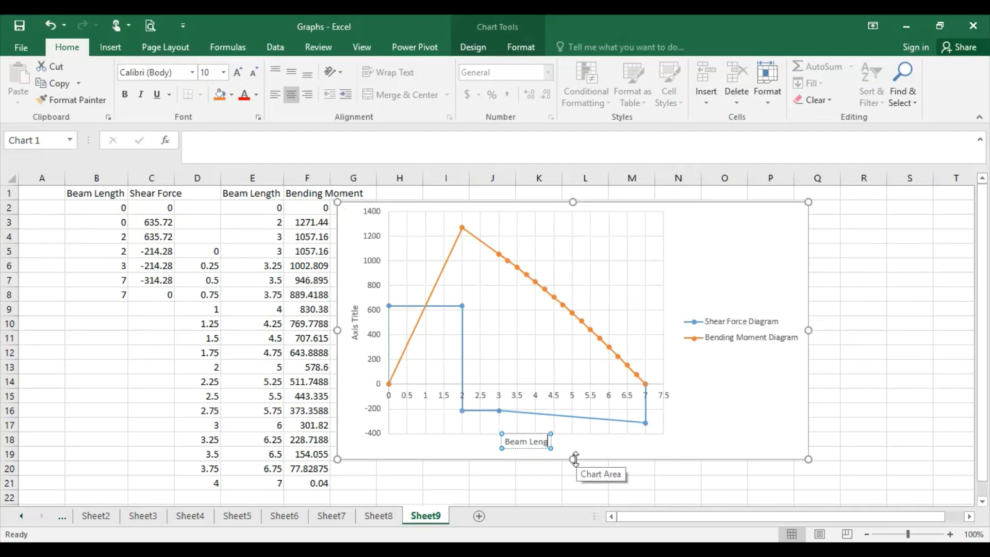
Select the chart's vertical axis title.
{"action": "left_click", "coordinate": [355, 316]}
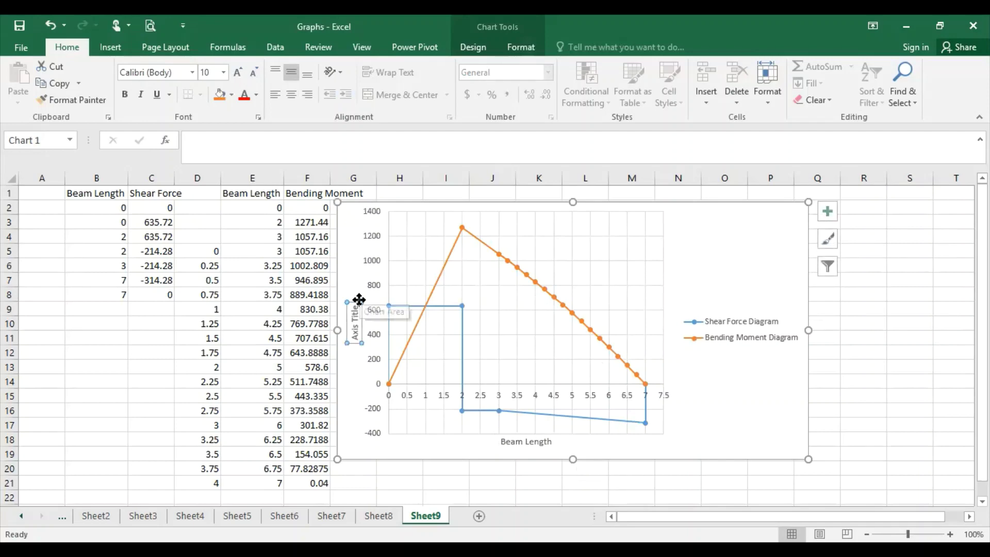